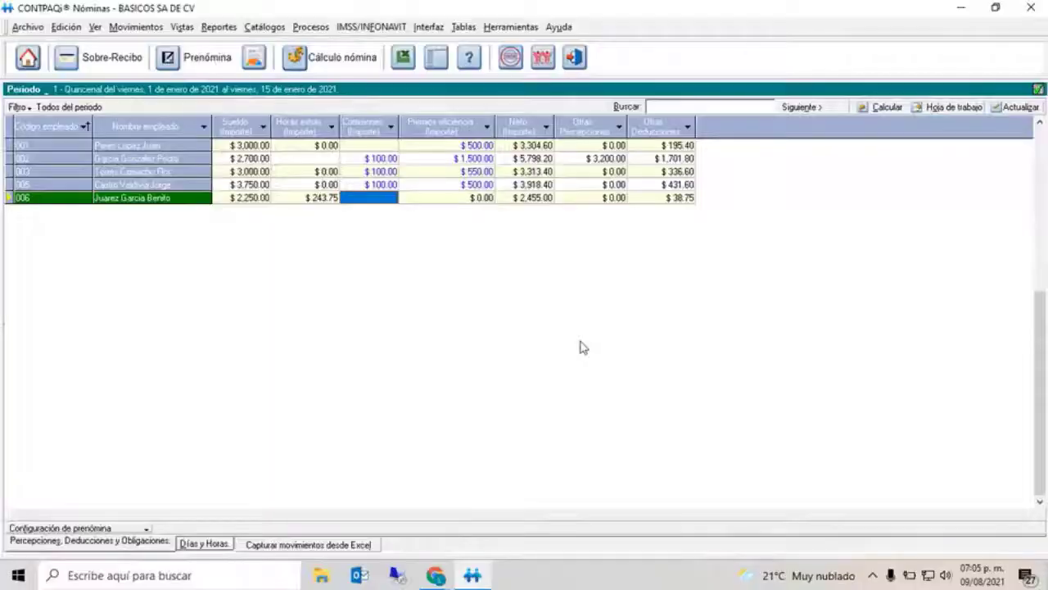
Open the sobre-recibo of the first employee listed in the prenómina and run its monthly ISR simulation.
{"action": "left_click", "coordinate": [251, 147]}
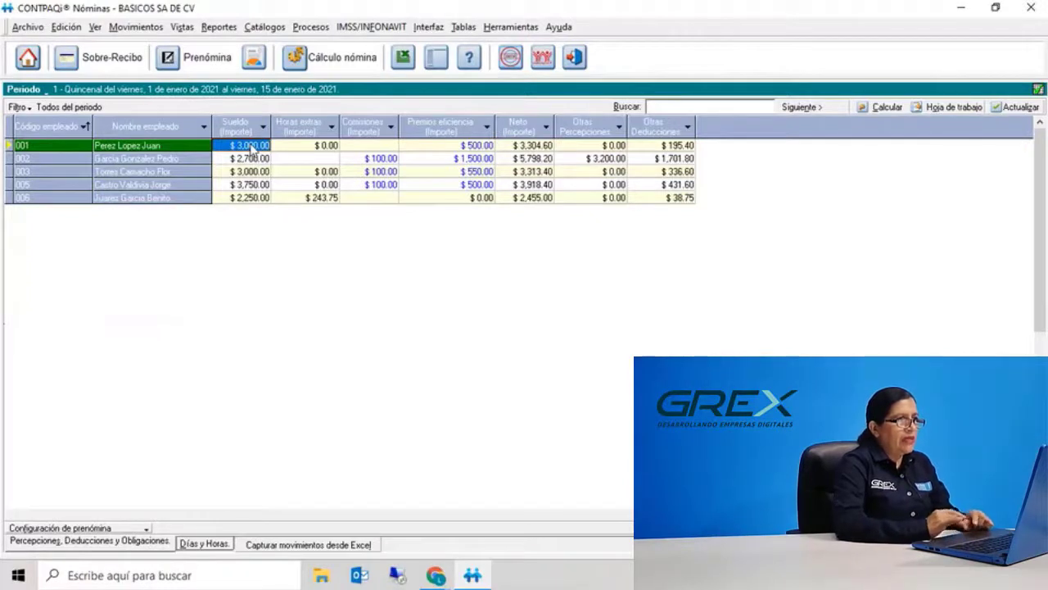
{"action": "left_click", "coordinate": [301, 146]}
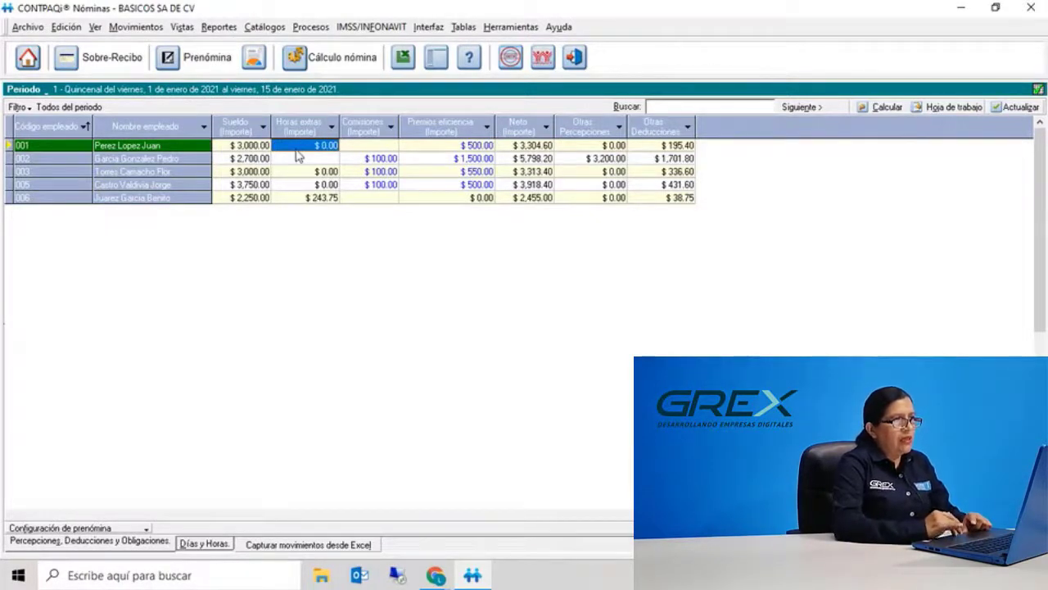
{"action": "right_click", "coordinate": [297, 155]}
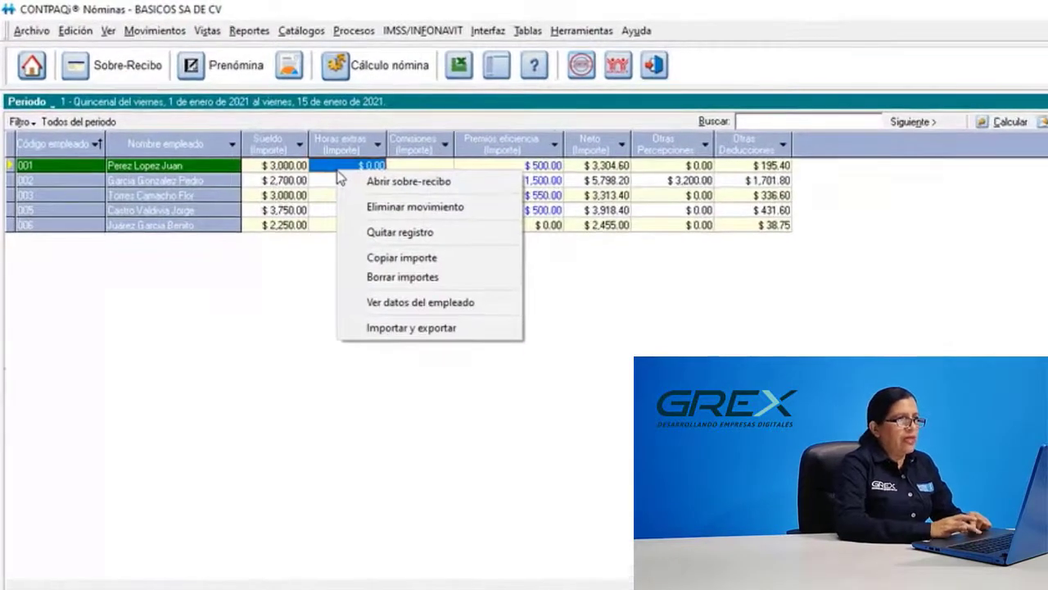
{"action": "left_click", "coordinate": [351, 177]}
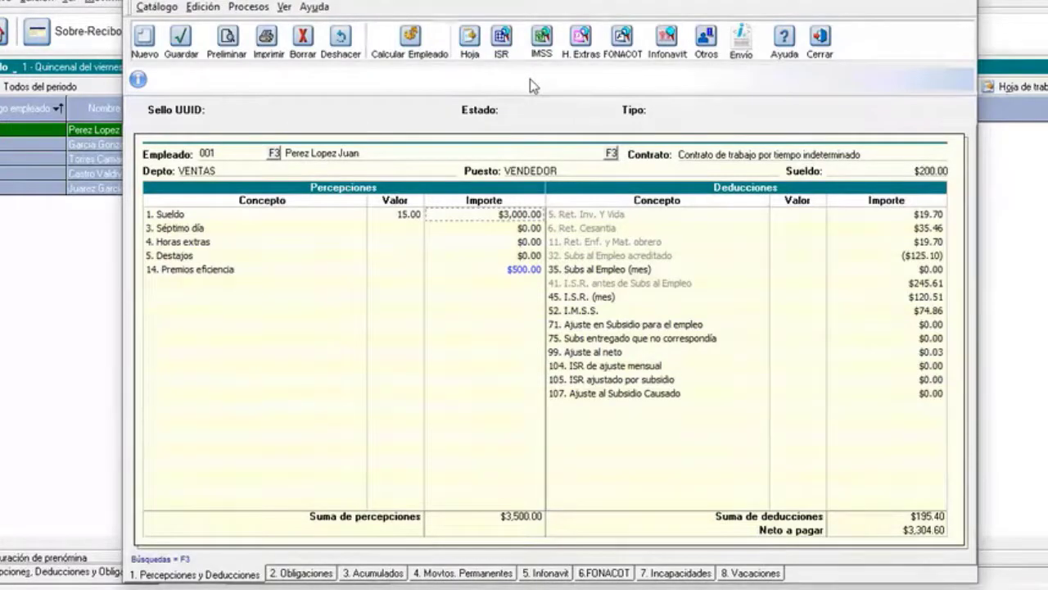
{"action": "left_click", "coordinate": [502, 41]}
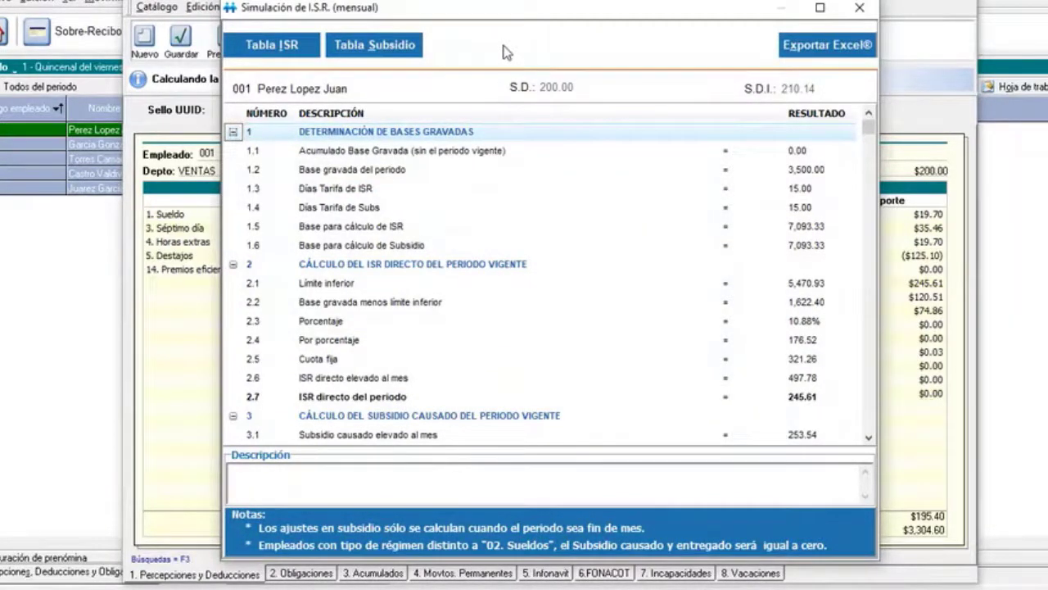
Collapse all eleven sections of the ISR simulation so that only their headings are listed.
{"action": "left_click", "coordinate": [232, 132]}
{"action": "left_click", "coordinate": [233, 151]}
{"action": "left_click", "coordinate": [233, 170]}
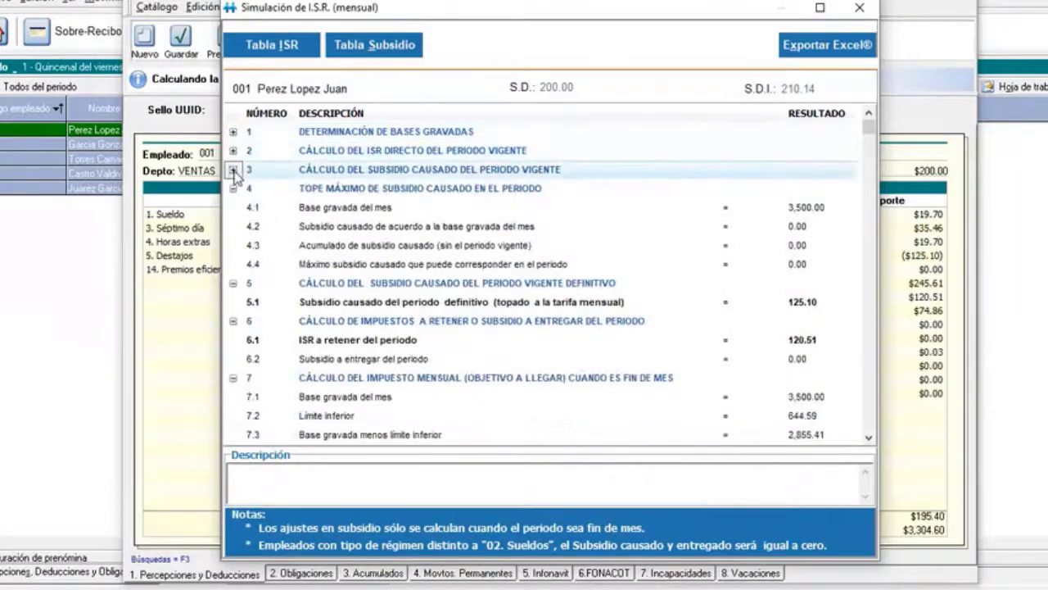
{"action": "left_click", "coordinate": [234, 188]}
{"action": "left_click", "coordinate": [234, 207]}
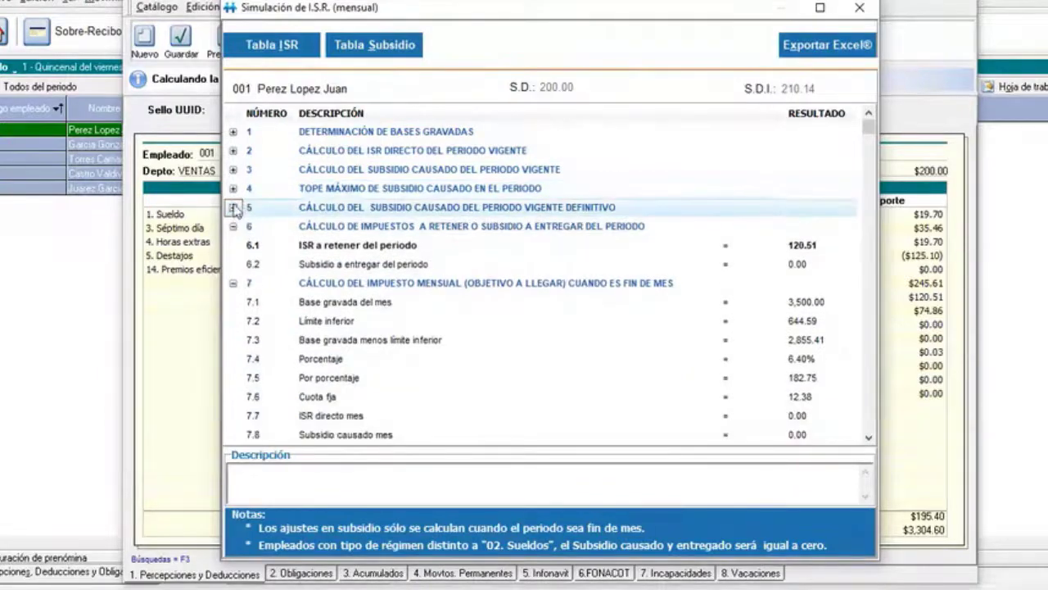
{"action": "left_click", "coordinate": [233, 226]}
{"action": "left_click", "coordinate": [234, 245]}
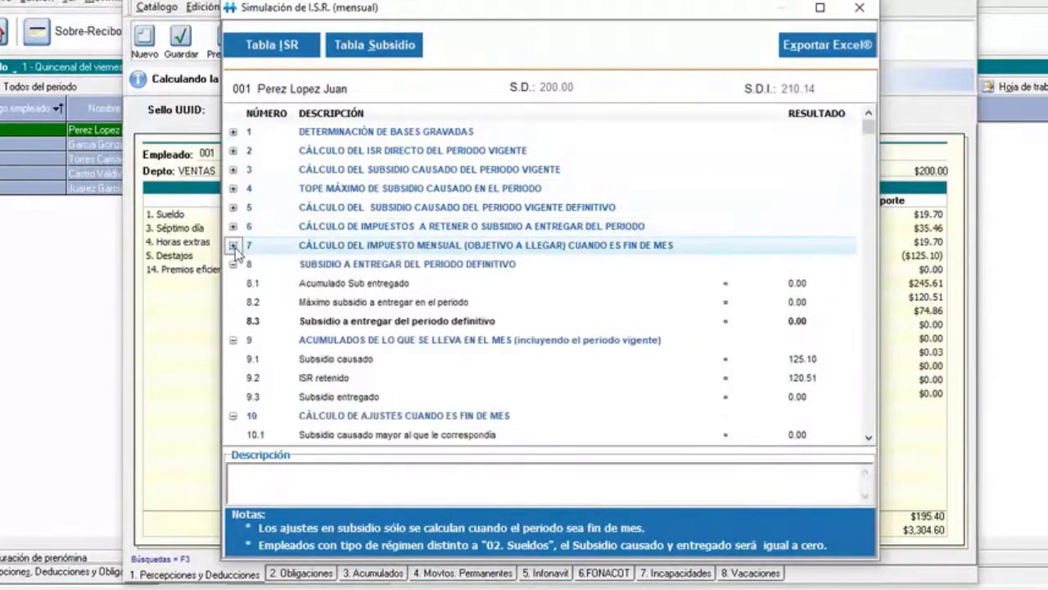
{"action": "left_click", "coordinate": [233, 264]}
{"action": "left_click", "coordinate": [233, 283]}
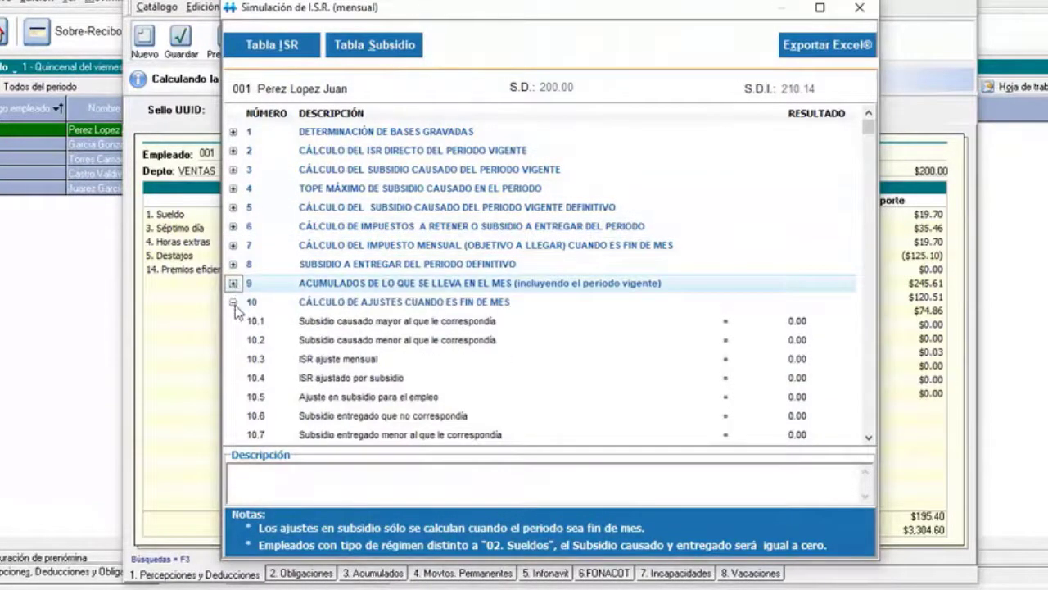
{"action": "left_click", "coordinate": [234, 303]}
{"action": "left_click", "coordinate": [234, 321]}
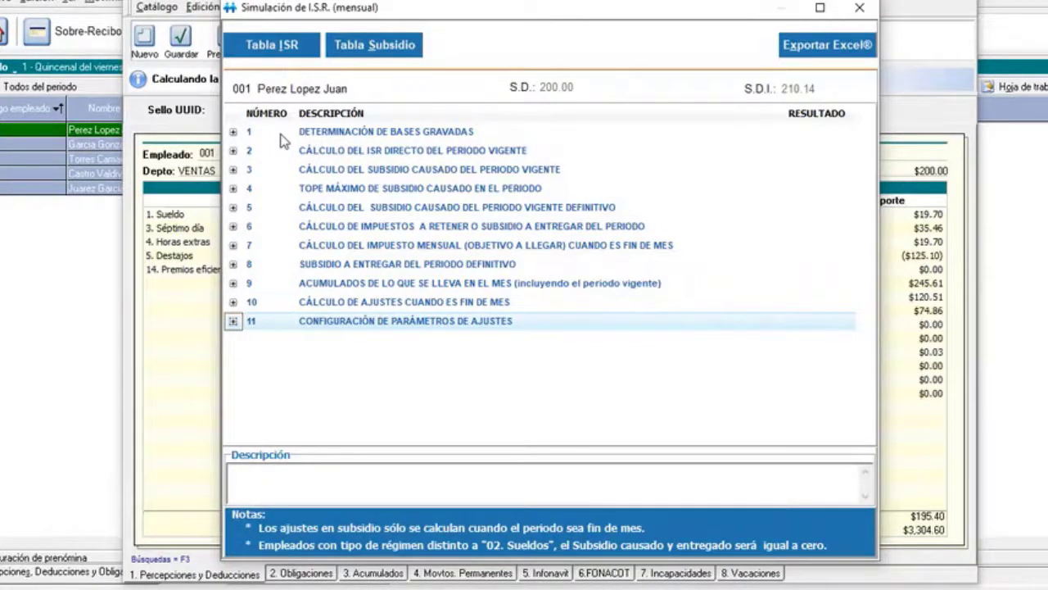
Expand section 1, Determinación de bases gravadas, and read the descriptions of items 1.1, 1.2, 1.3 and 1.5.
{"action": "left_click", "coordinate": [234, 133]}
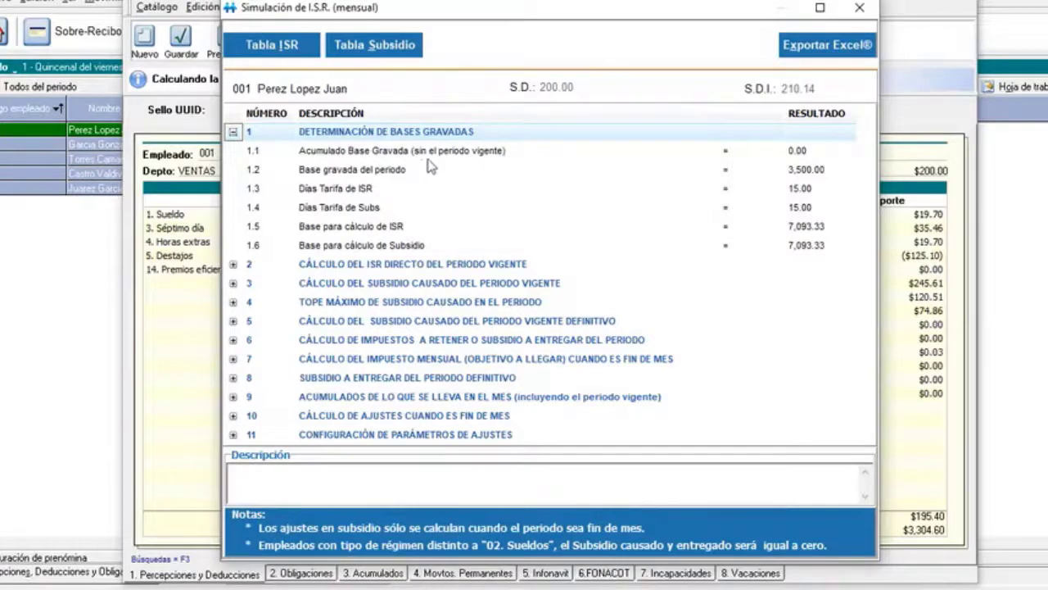
{"action": "left_click", "coordinate": [401, 159]}
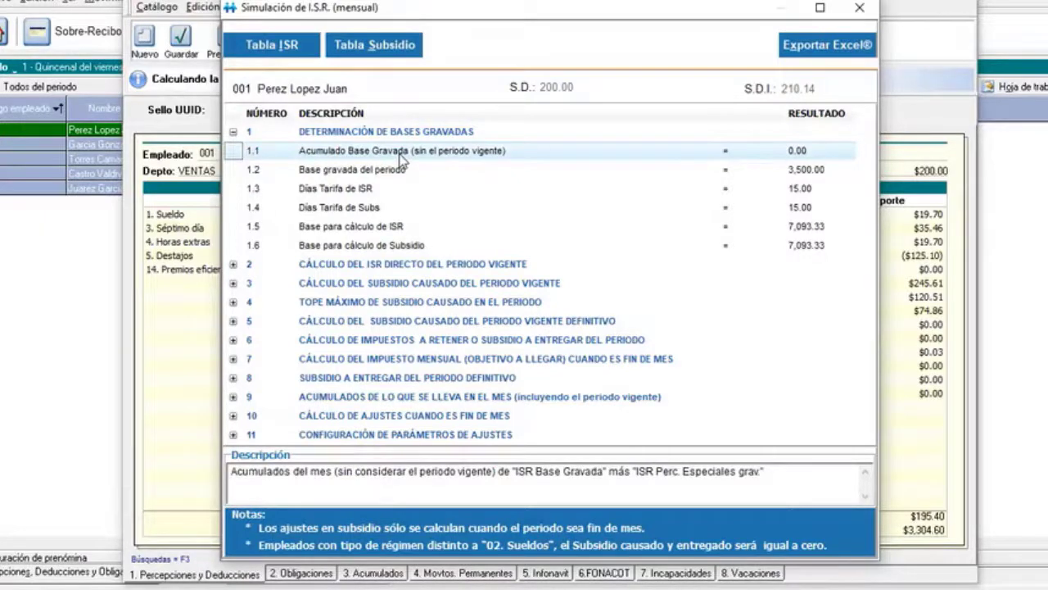
{"action": "left_click", "coordinate": [369, 174]}
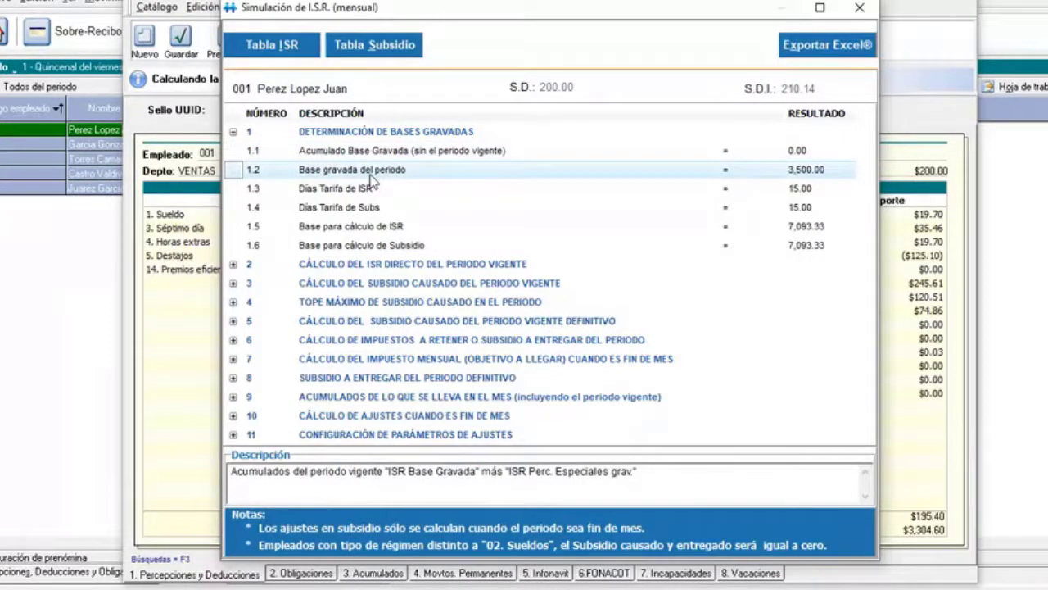
{"action": "left_click", "coordinate": [348, 194]}
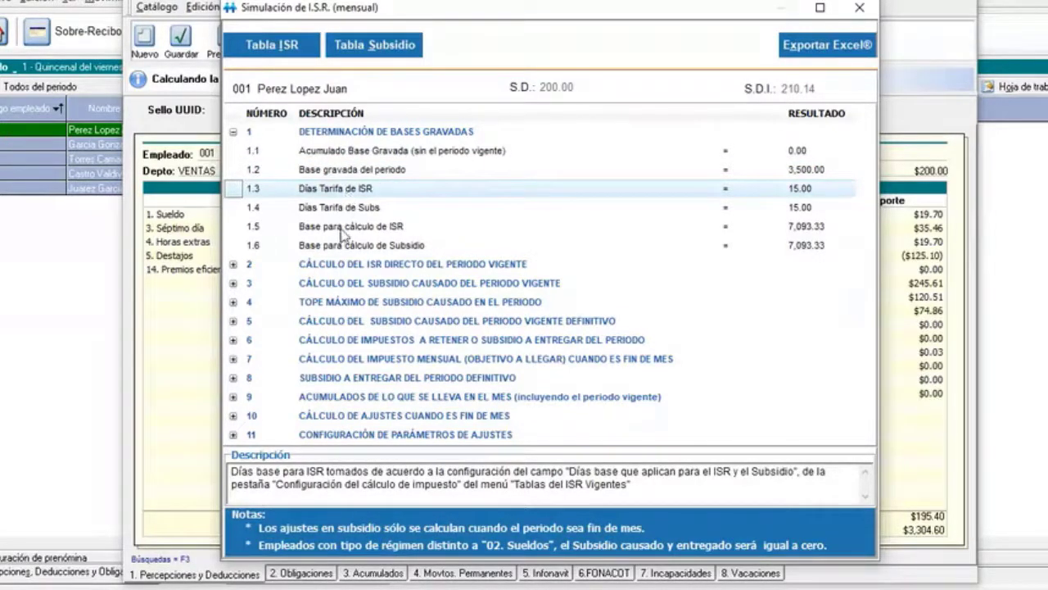
{"action": "left_click", "coordinate": [342, 228]}
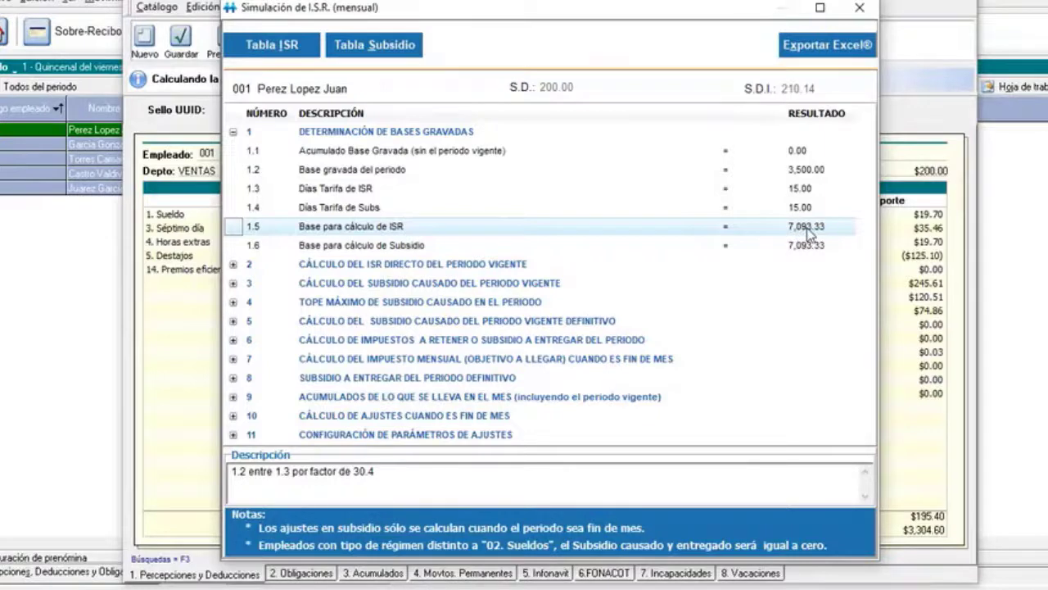
Highlight the description formula of item 1.5, Base para cálculo de ISR, to examine it, and collapse section 1.
{"action": "left_click", "coordinate": [412, 479]}
{"action": "key", "text": "ctrl+shift+Left"}
{"action": "key", "text": "ctrl+shift+Left"}
{"action": "key", "text": "ctrl+shift+Left"}
{"action": "key", "text": "ctrl+shift+Left"}
{"action": "key", "text": "ctrl+shift+Left"}
{"action": "key", "text": "ctrl+shift+Left"}
{"action": "key", "text": "ctrl+shift+Left"}
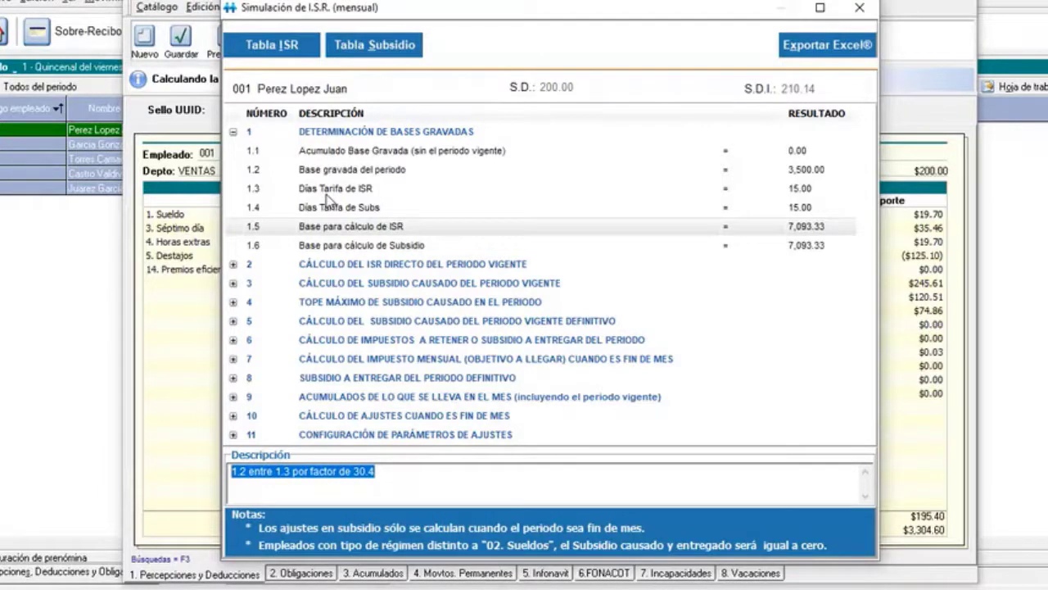
{"action": "left_click", "coordinate": [390, 472]}
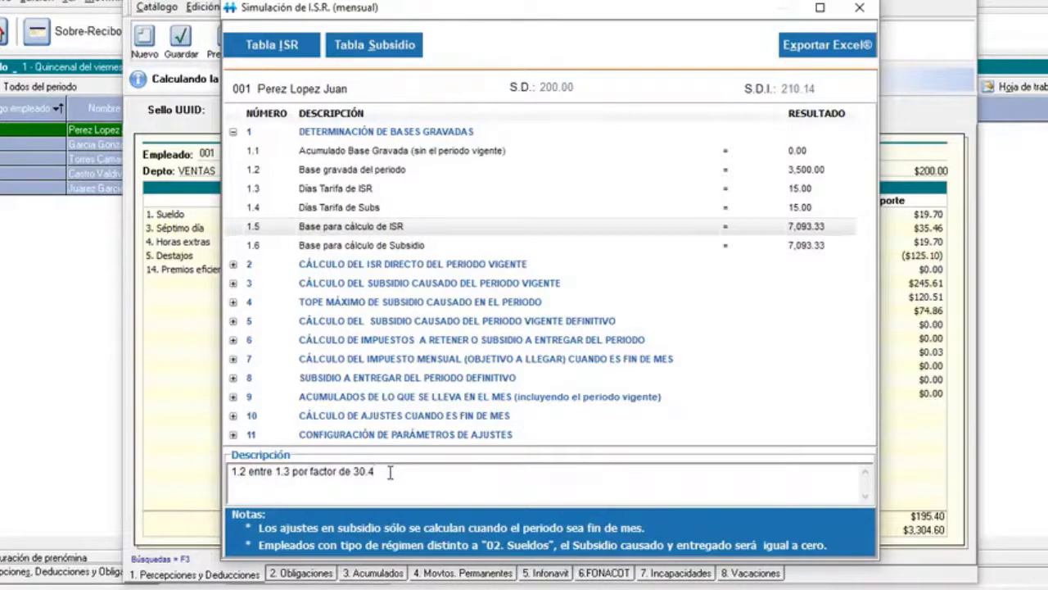
{"action": "left_click", "coordinate": [233, 132]}
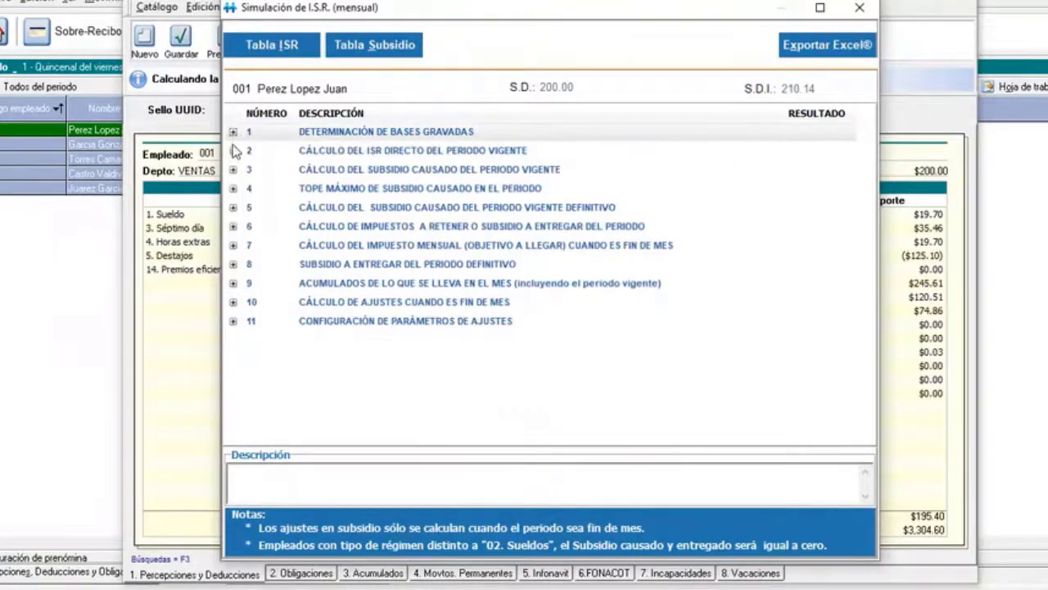
Review section 2, the direct ISR calculation, against the sobre-recibo behind it, read item 2.2's description, and collapse the section.
{"action": "left_click", "coordinate": [234, 151]}
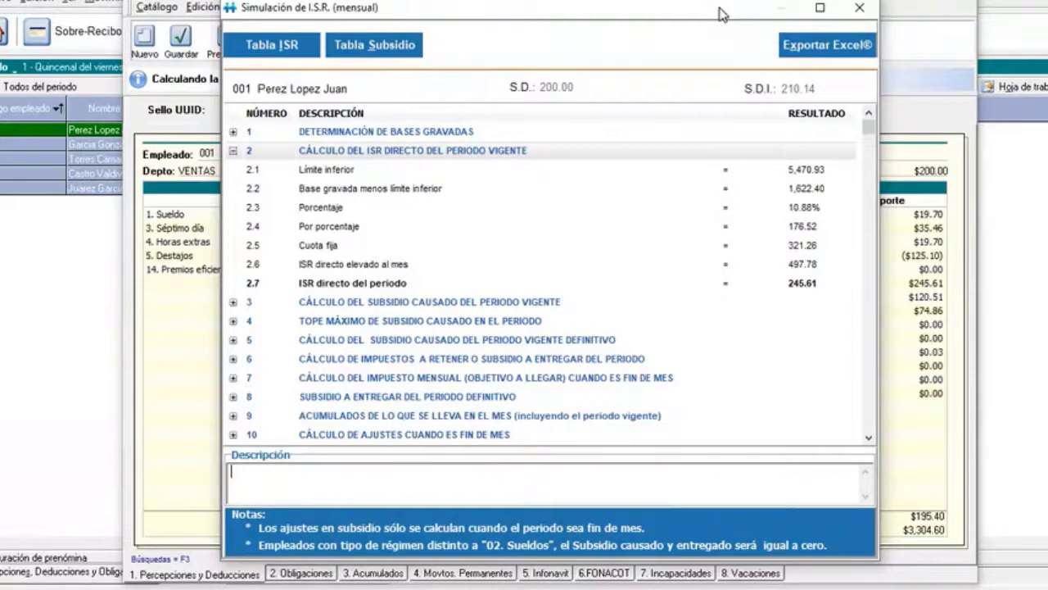
{"action": "left_click_drag", "start_coordinate": [721, 14], "coordinate": [819, 304]}
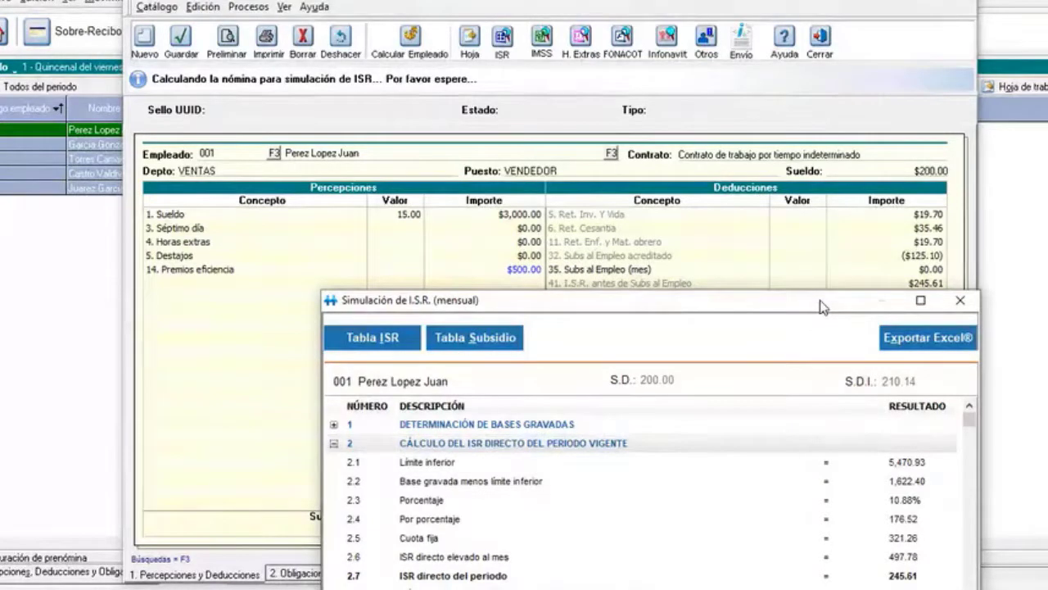
{"action": "left_click_drag", "start_coordinate": [820, 300], "coordinate": [623, 10]}
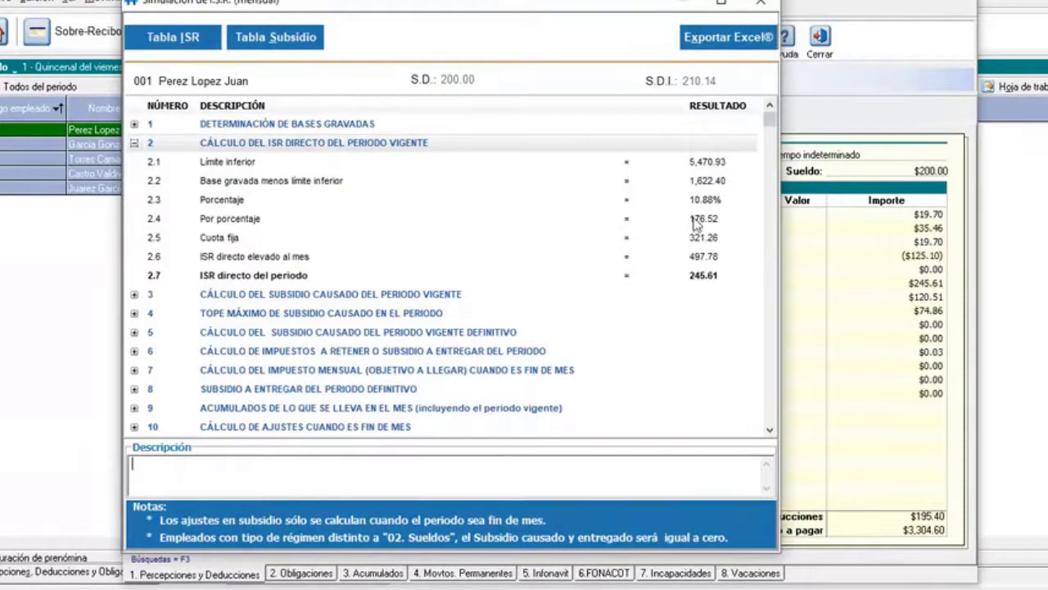
{"action": "left_click", "coordinate": [464, 188]}
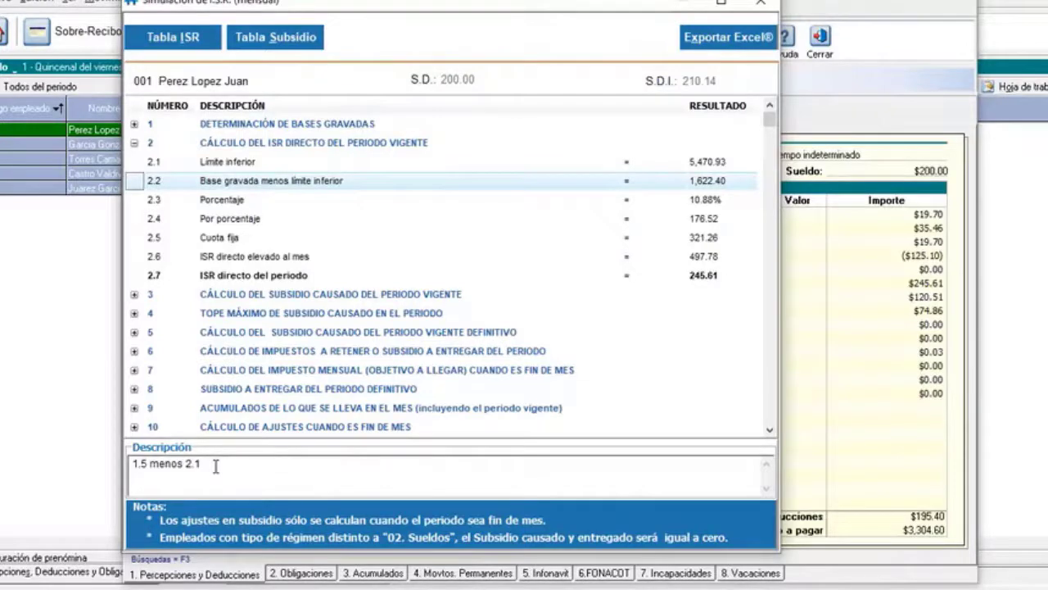
{"action": "left_click", "coordinate": [134, 142]}
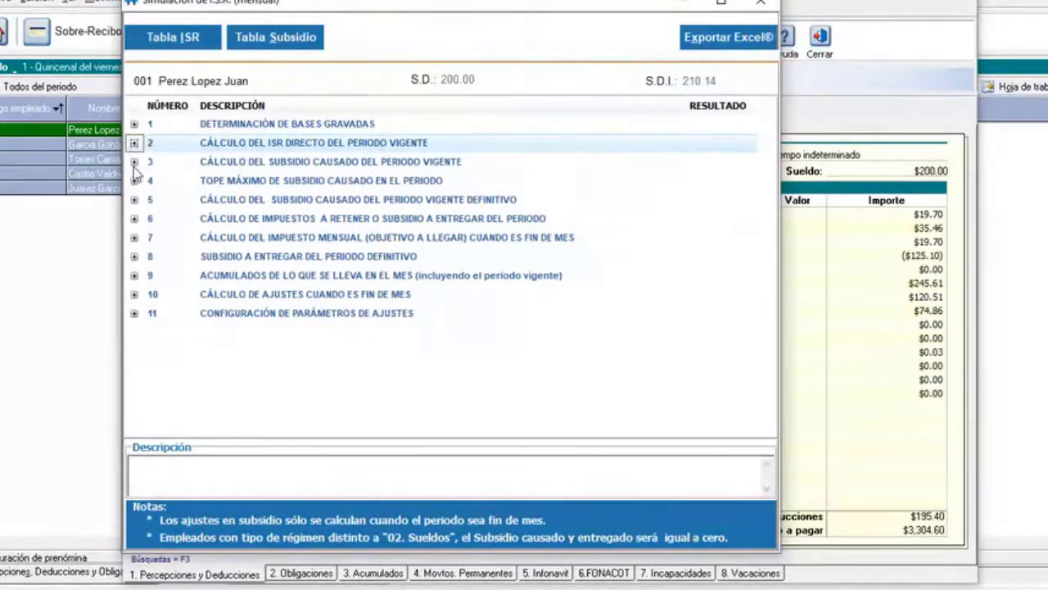
Review section 3, the subsidio causado calculation, checking item 3.1's description against base 1.6 and the sobre-recibo, and collapse it.
{"action": "left_click", "coordinate": [133, 161]}
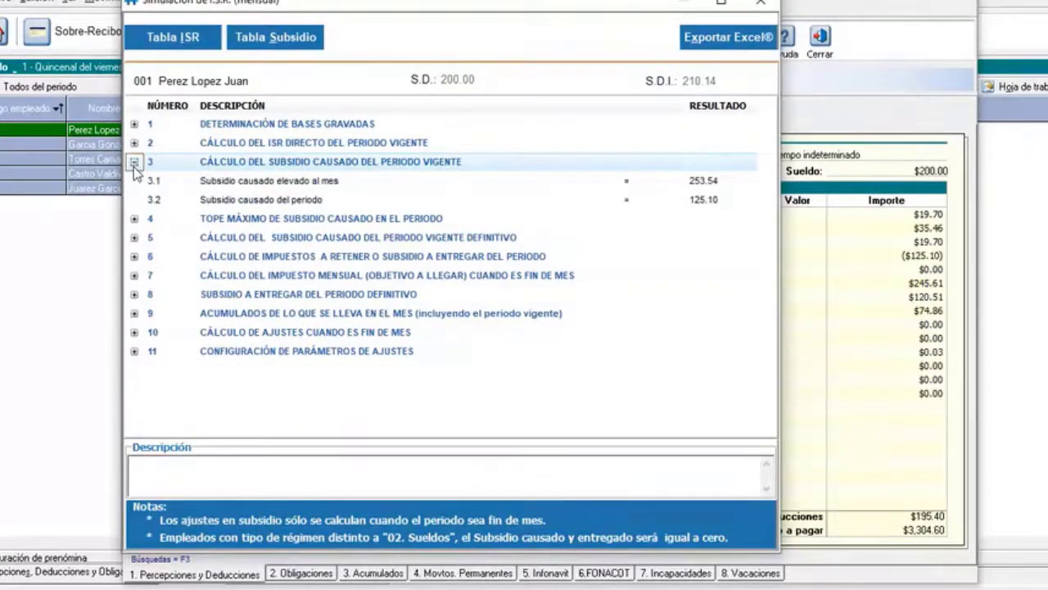
{"action": "left_click", "coordinate": [309, 184]}
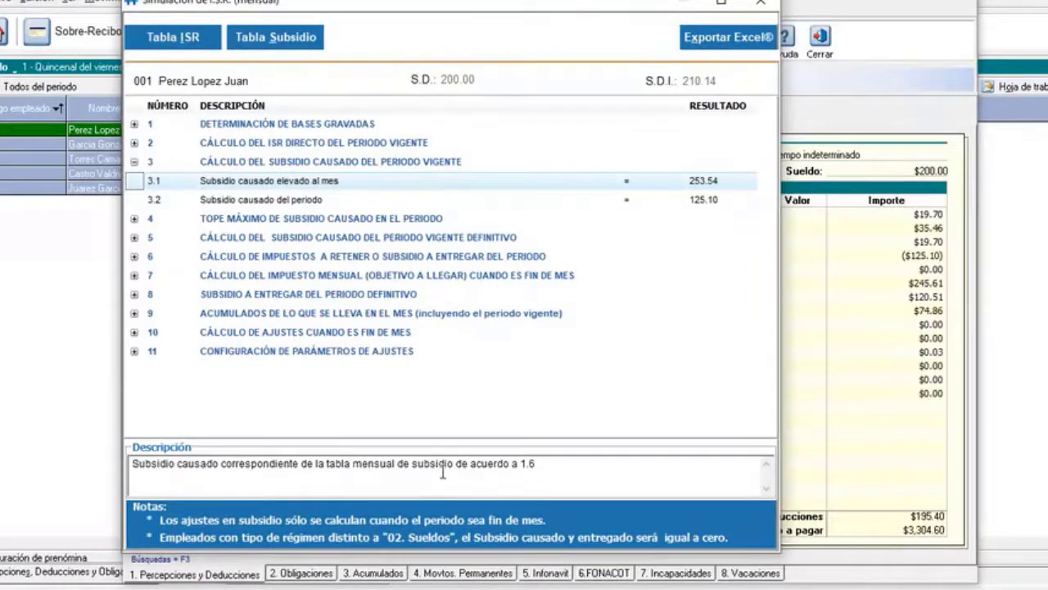
{"action": "left_click", "coordinate": [135, 125]}
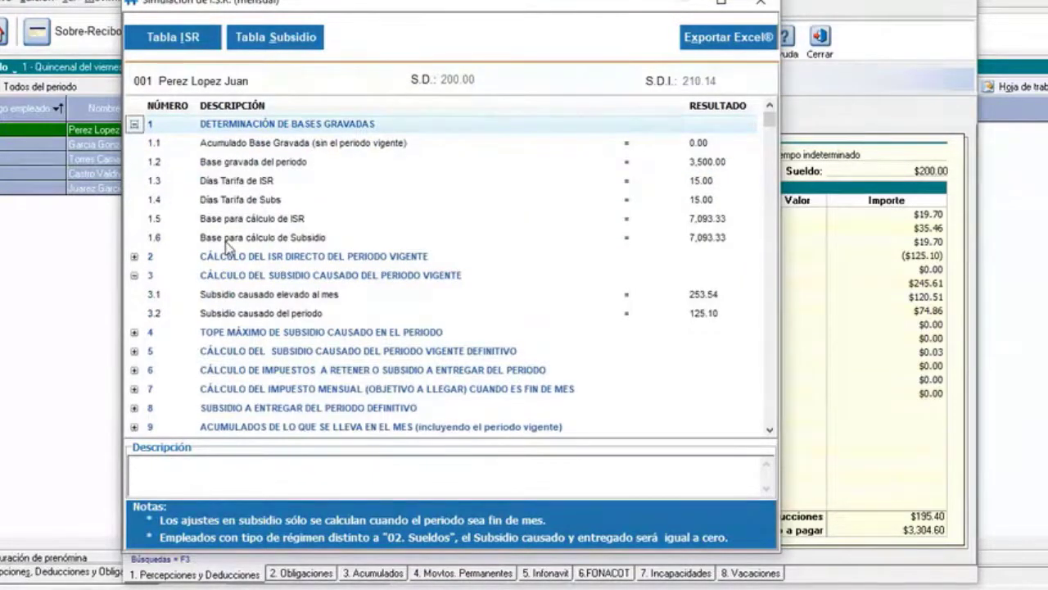
{"action": "left_click", "coordinate": [133, 124]}
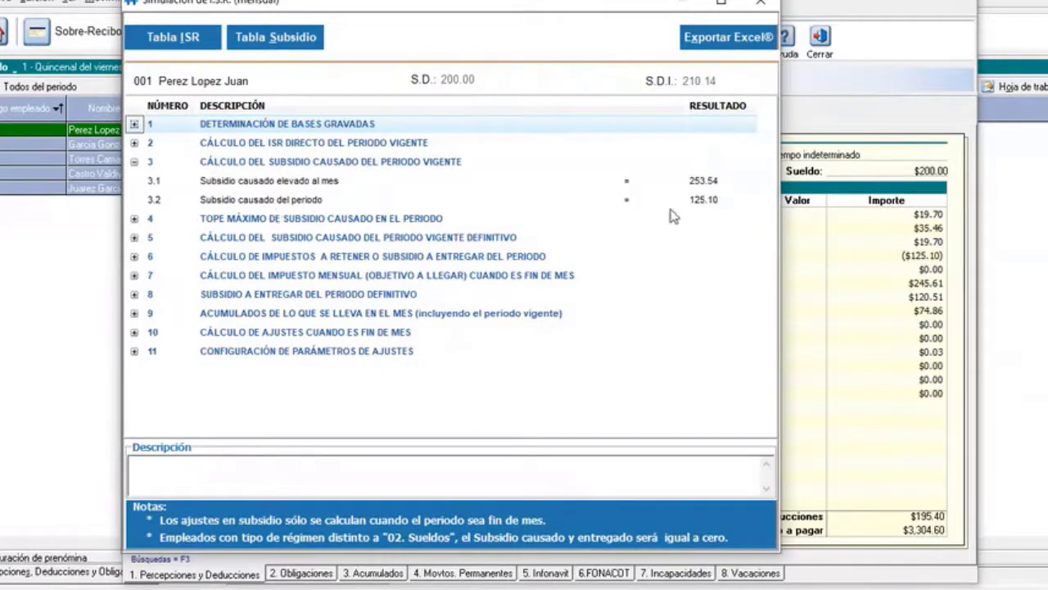
{"action": "left_click_drag", "start_coordinate": [627, 7], "coordinate": [881, 271]}
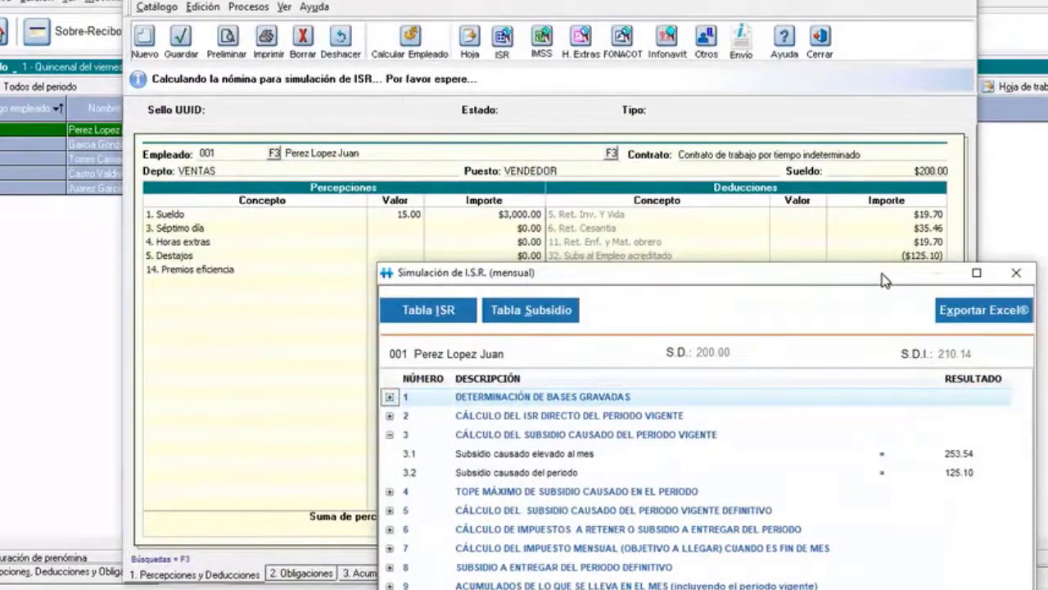
{"action": "left_click_drag", "start_coordinate": [885, 280], "coordinate": [604, 10]}
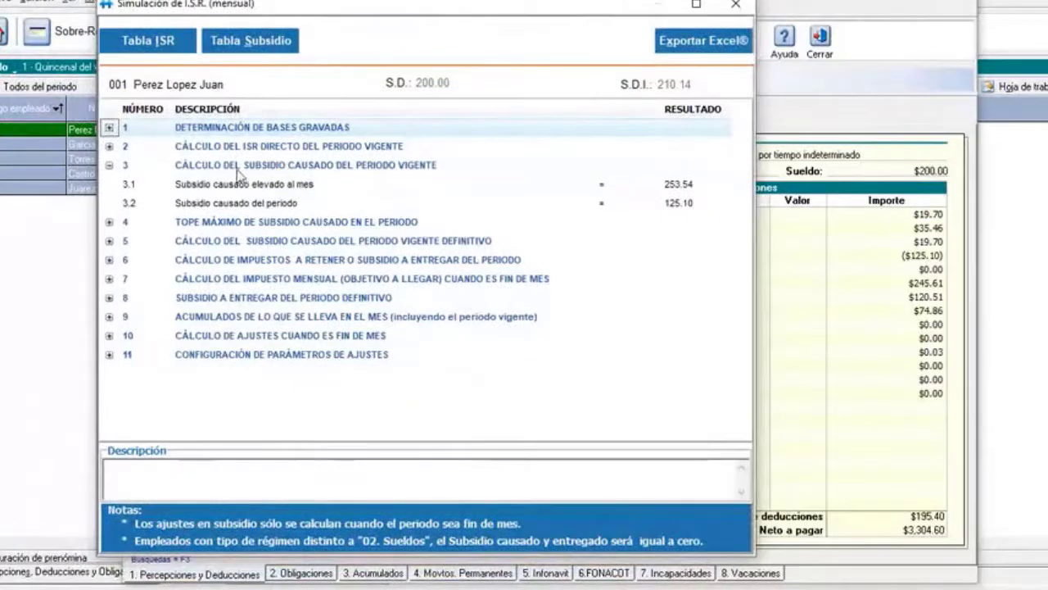
{"action": "left_click", "coordinate": [109, 165]}
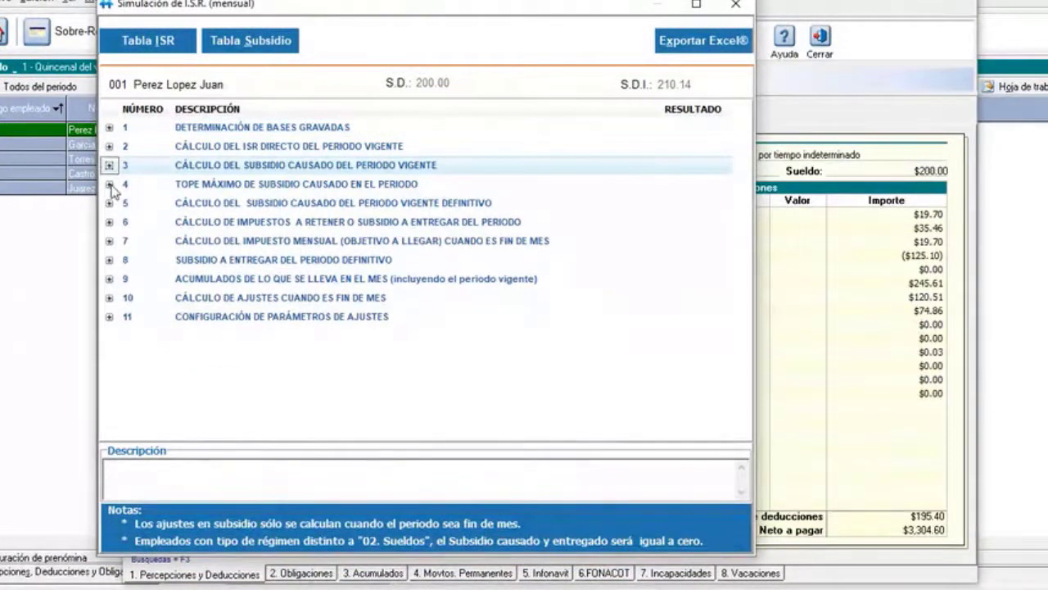
Expand section 4, Tope máximo de subsidio causado, read the descriptions of items 4.1 and 4.2, and recheck section 3.
{"action": "left_click", "coordinate": [109, 184]}
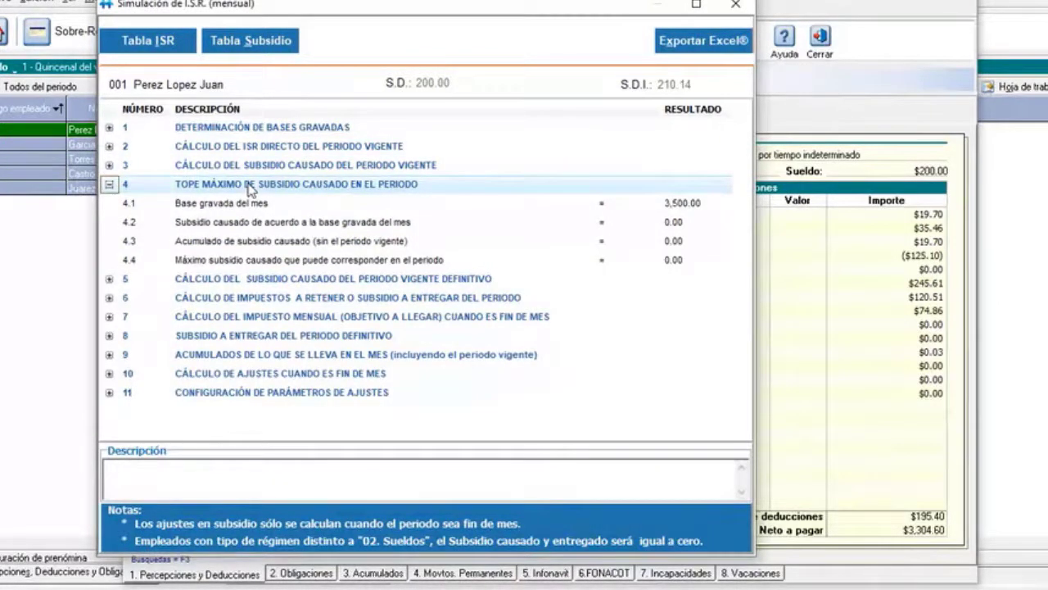
{"action": "left_click", "coordinate": [222, 207]}
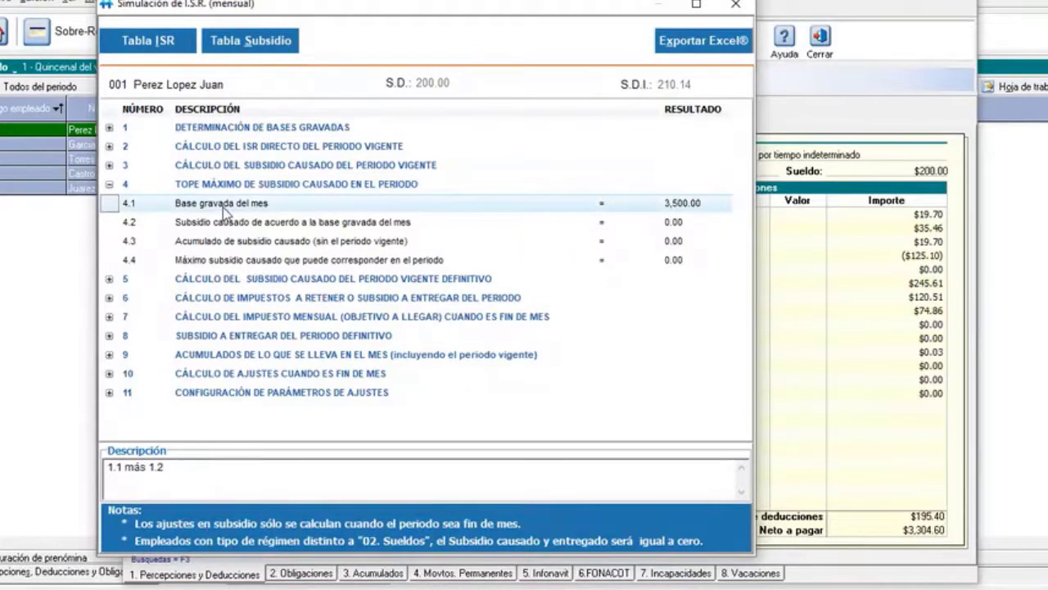
{"action": "left_click", "coordinate": [198, 231]}
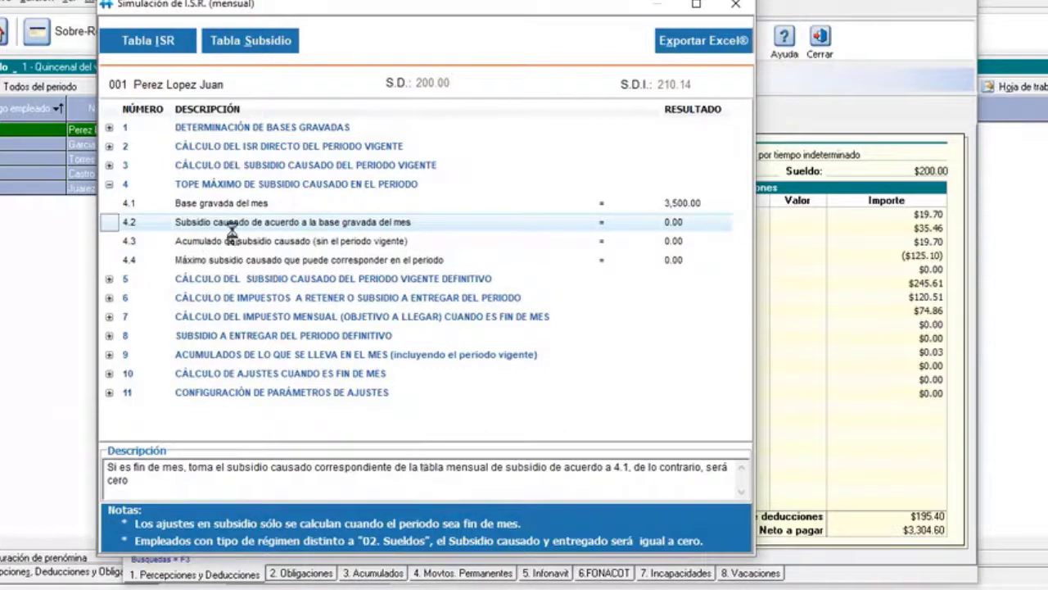
{"action": "left_click", "coordinate": [109, 165]}
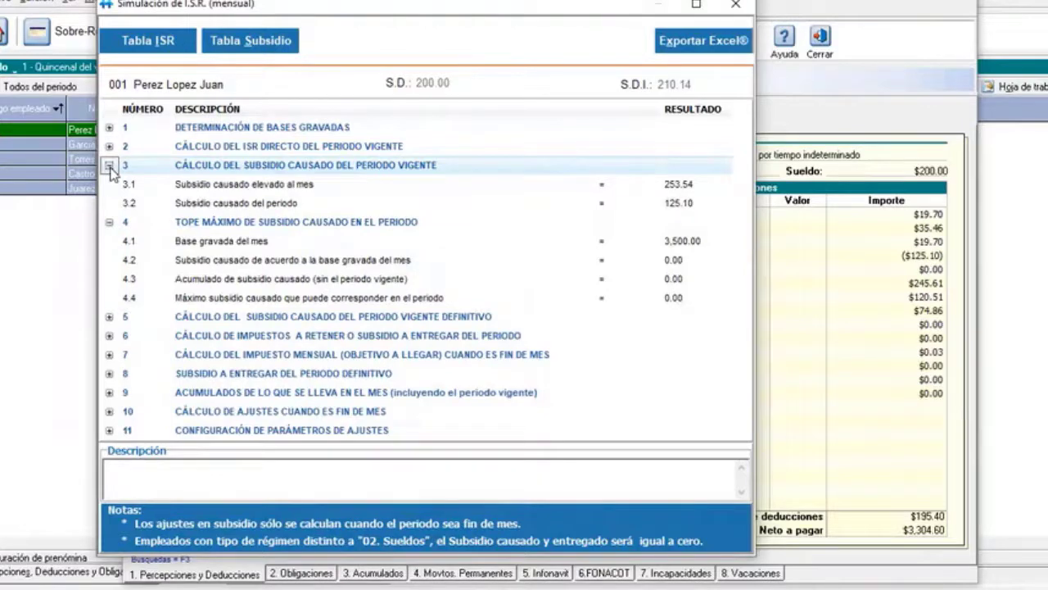
{"action": "left_click", "coordinate": [109, 166]}
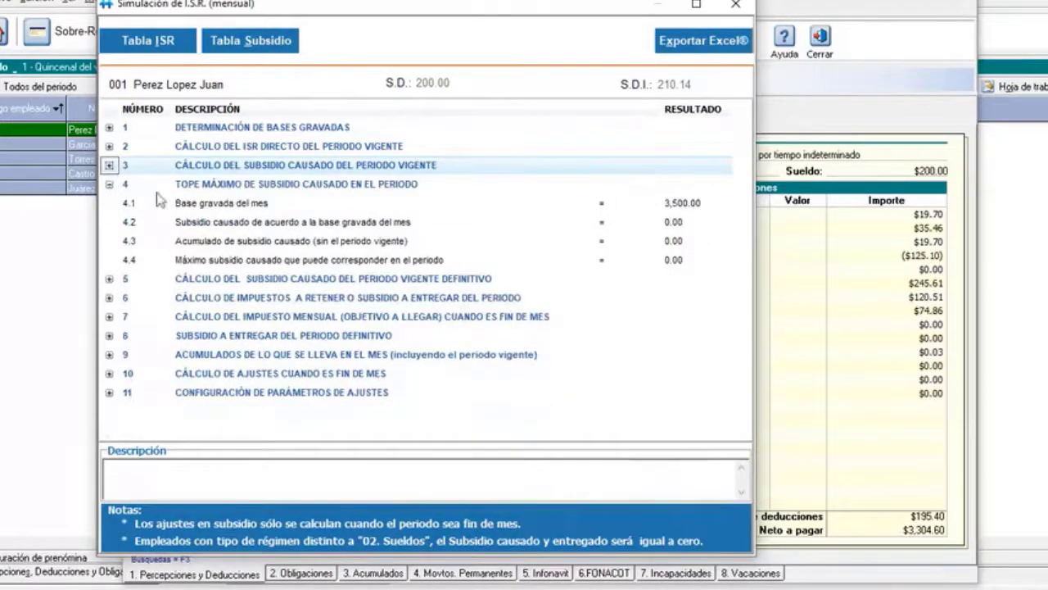
Collapse section 4 and expand section 5, the definitive subsidio causado calculation, to read item 5.1's description.
{"action": "left_click", "coordinate": [110, 185]}
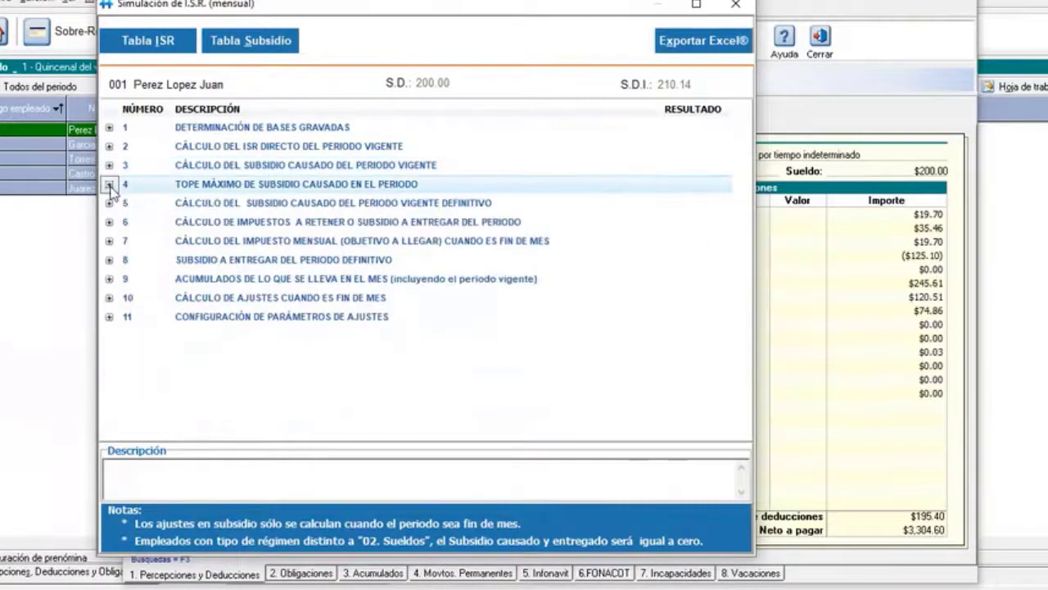
{"action": "left_click", "coordinate": [110, 205]}
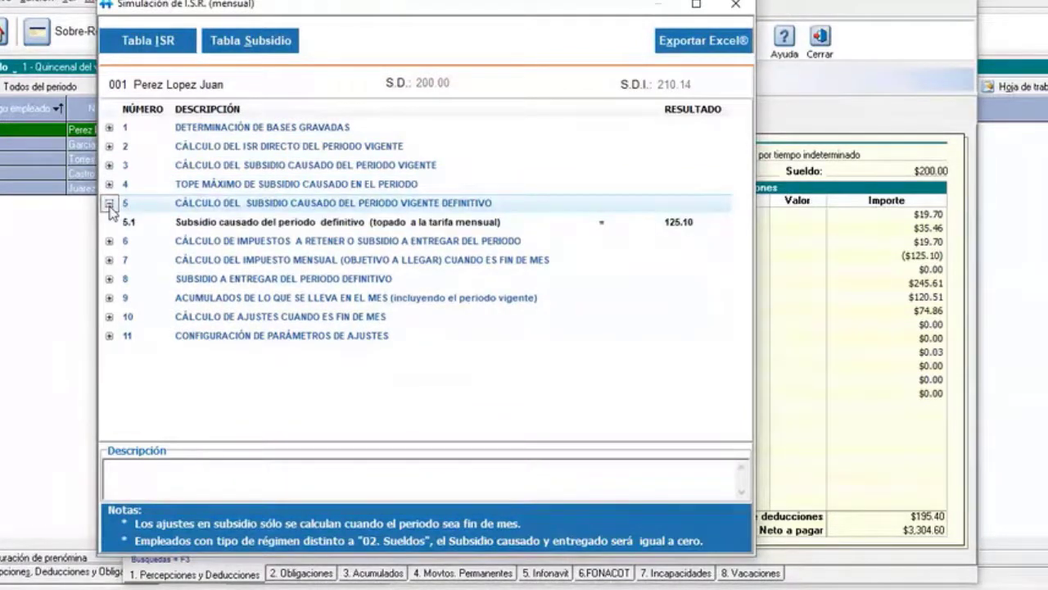
{"action": "left_click", "coordinate": [354, 226]}
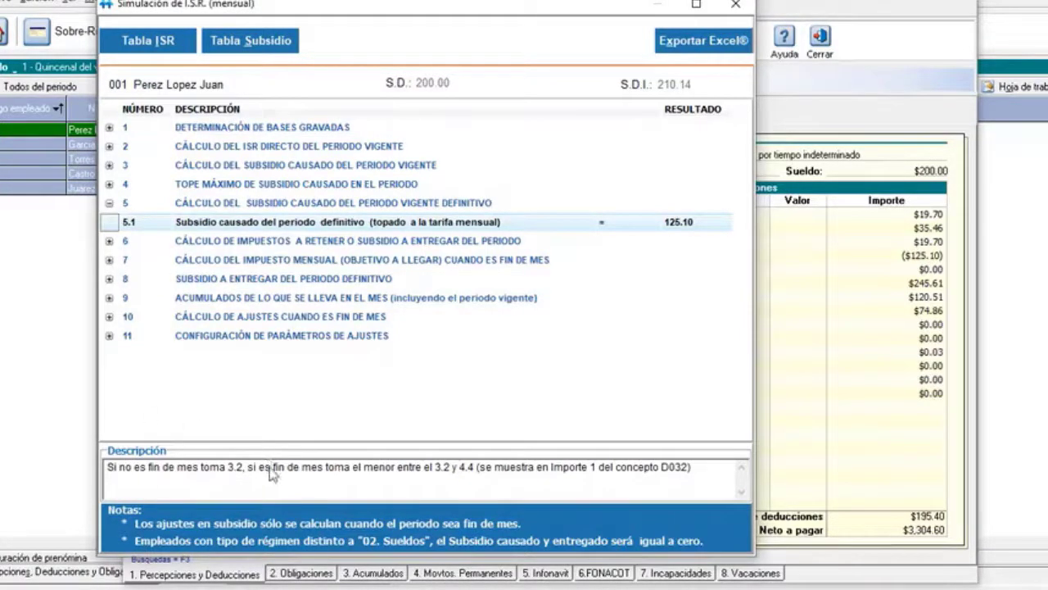
Review section 6, checking item 6.1's description and its concept D045 against the I.S.R. (mes) deduction in the sobre-recibo, and collapse it.
{"action": "left_click", "coordinate": [109, 242]}
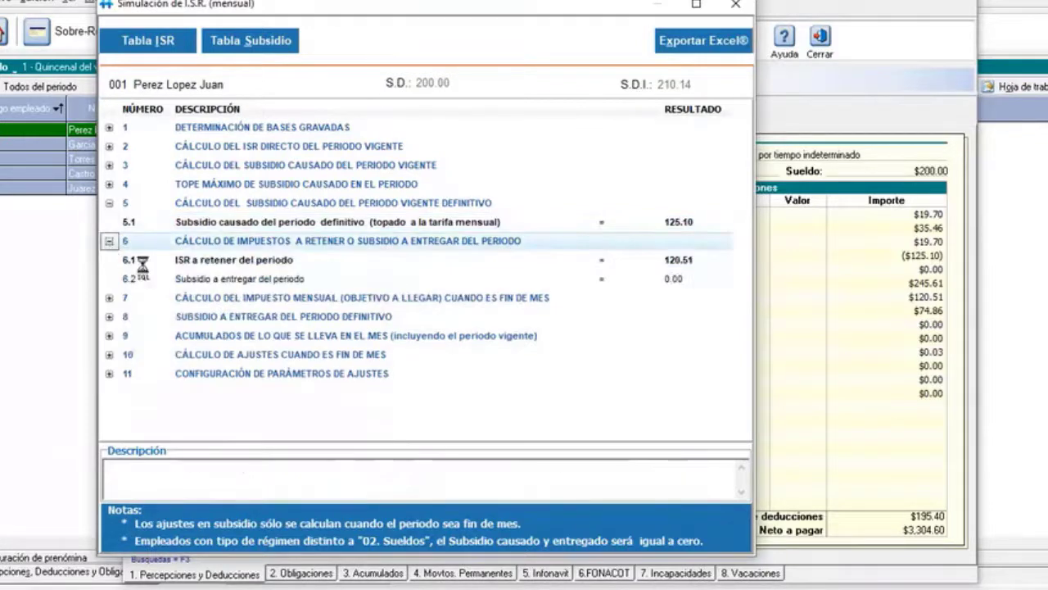
{"action": "left_click", "coordinate": [230, 262]}
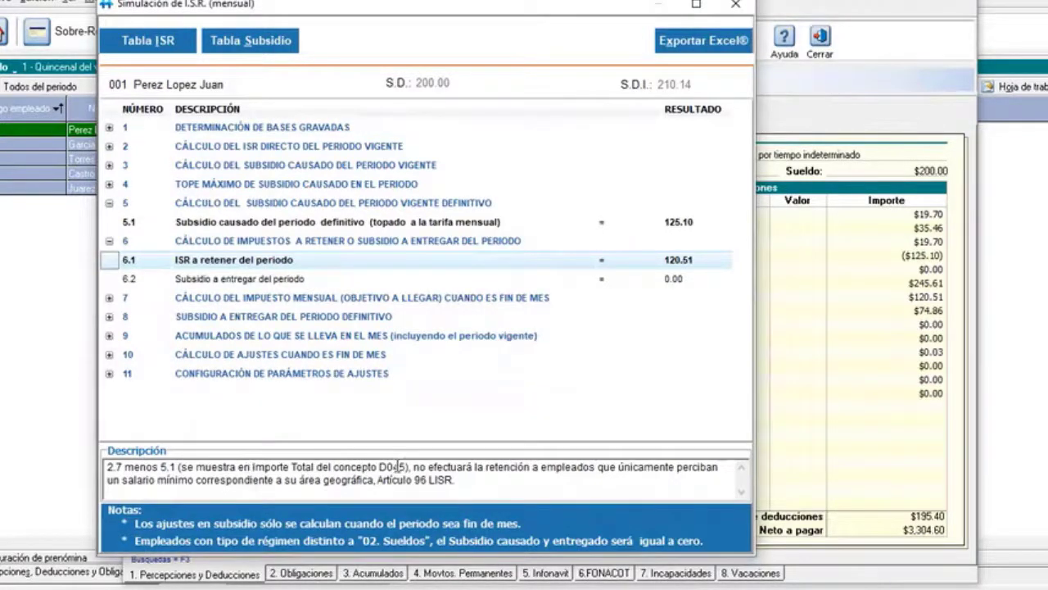
{"action": "left_click_drag", "start_coordinate": [379, 467], "coordinate": [407, 468]}
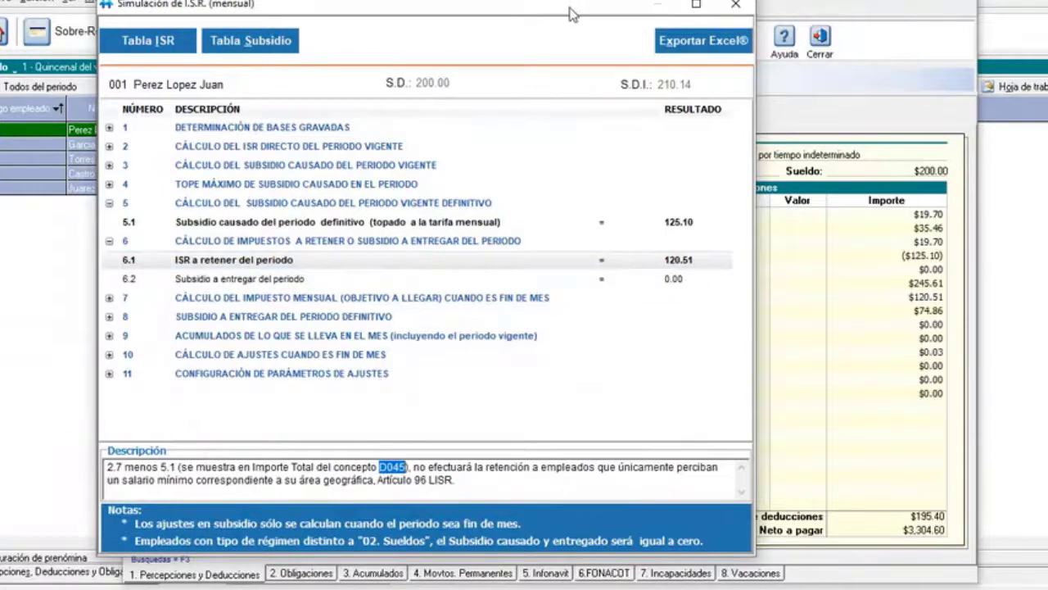
{"action": "left_click_drag", "start_coordinate": [571, 13], "coordinate": [872, 326]}
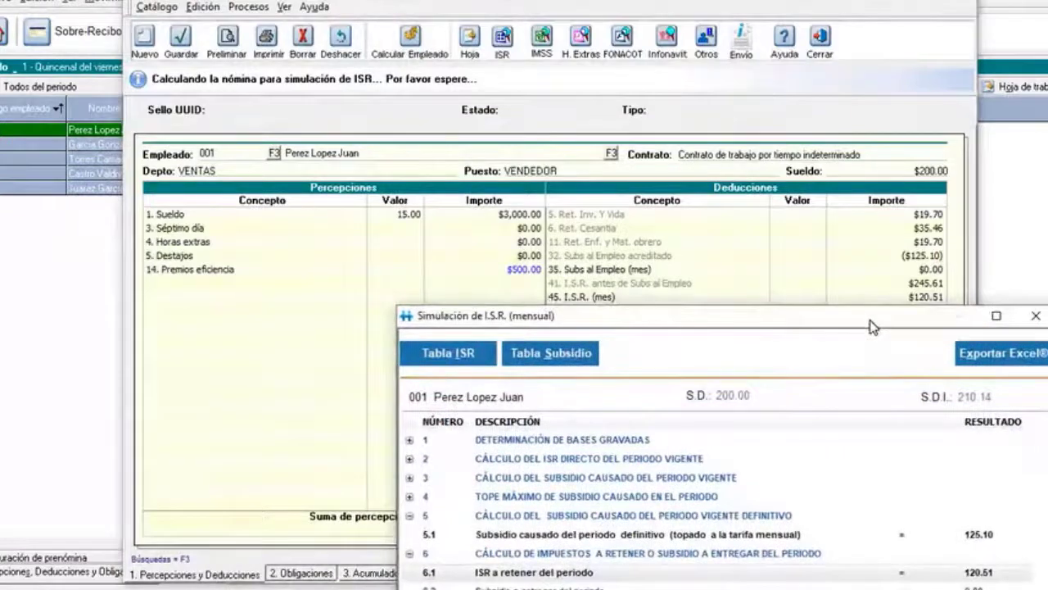
{"action": "left_click_drag", "start_coordinate": [873, 326], "coordinate": [750, 136]}
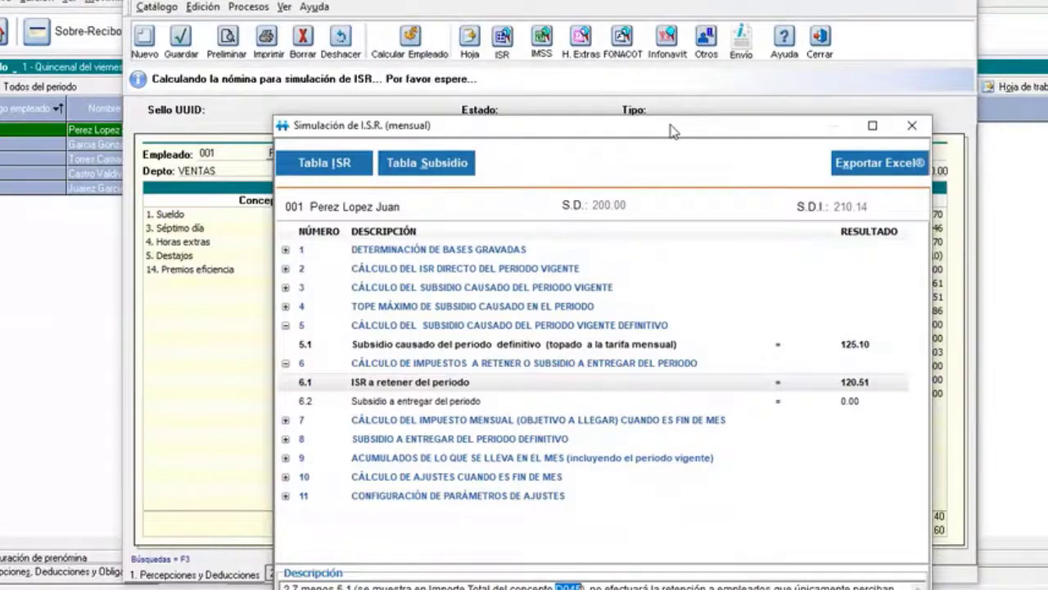
{"action": "left_click_drag", "start_coordinate": [670, 131], "coordinate": [728, 320]}
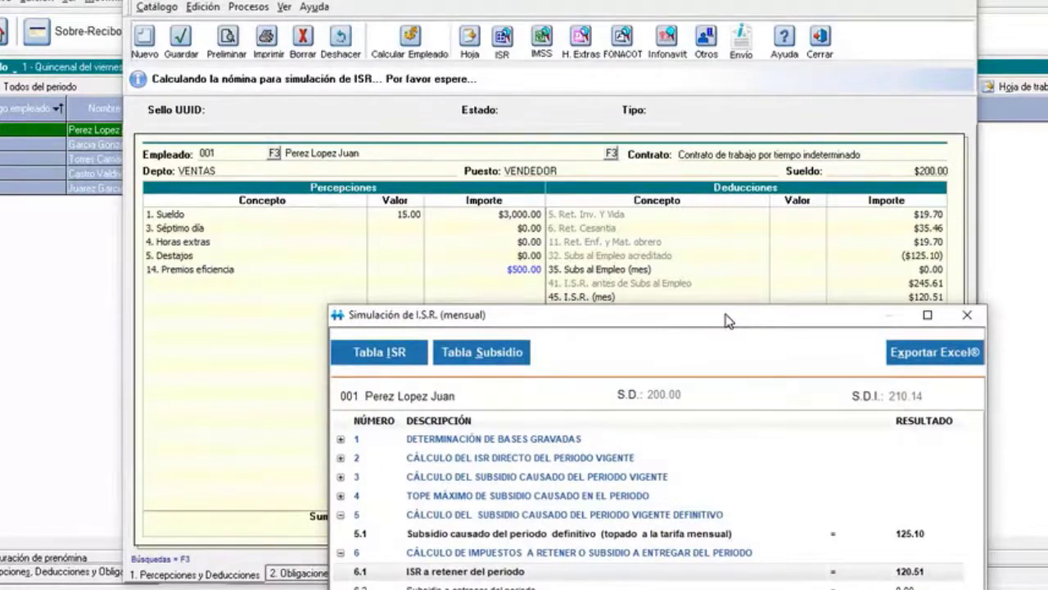
{"action": "left_click_drag", "start_coordinate": [728, 321], "coordinate": [603, 3]}
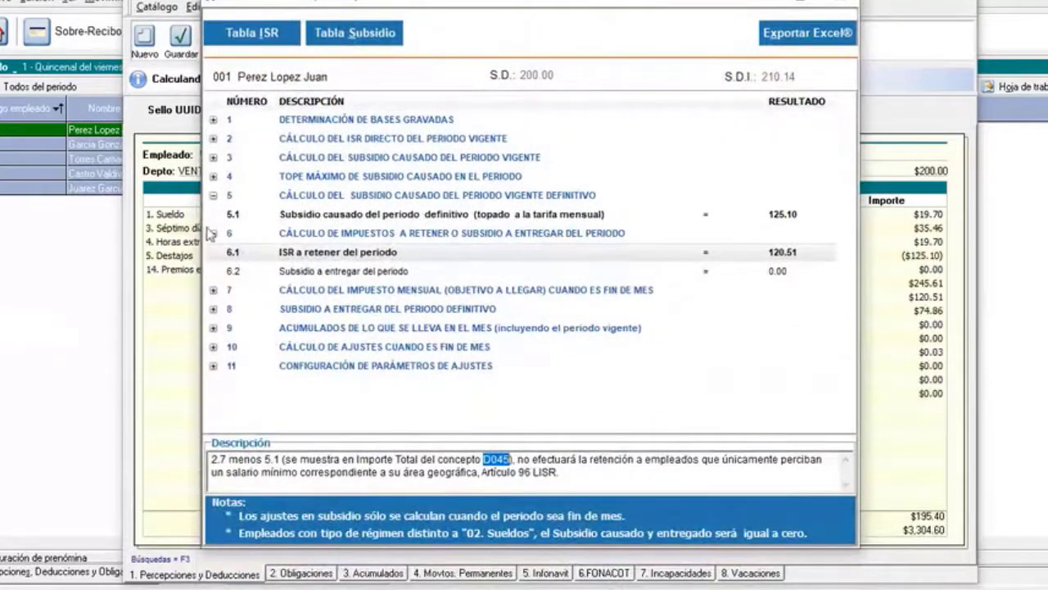
{"action": "left_click", "coordinate": [213, 234]}
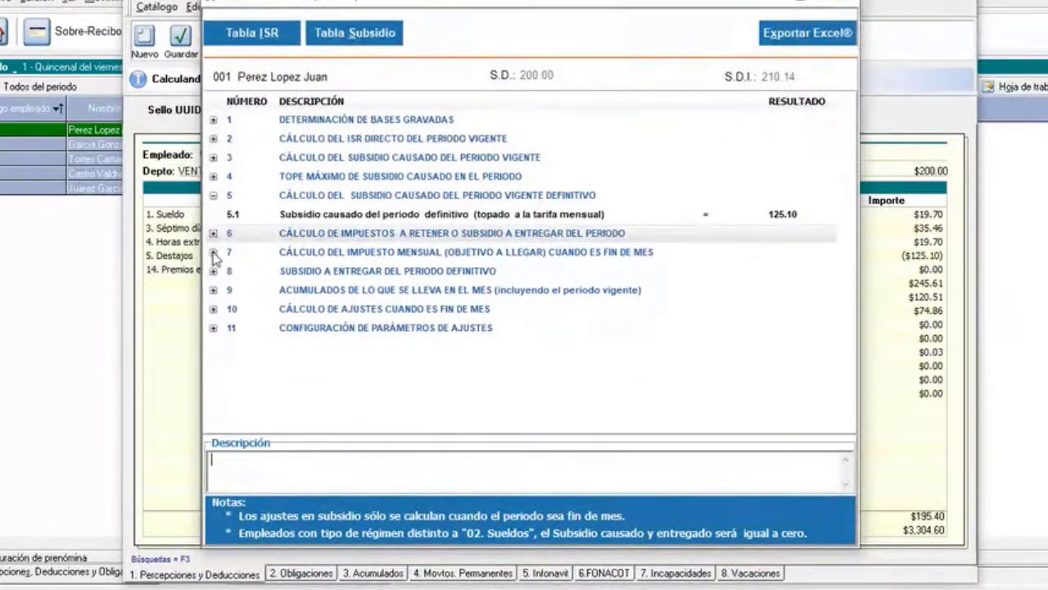
Expand section 7, the monthly tax calculation at month end, review items 7.1 to 7.10, and collapse it.
{"action": "left_click", "coordinate": [213, 253]}
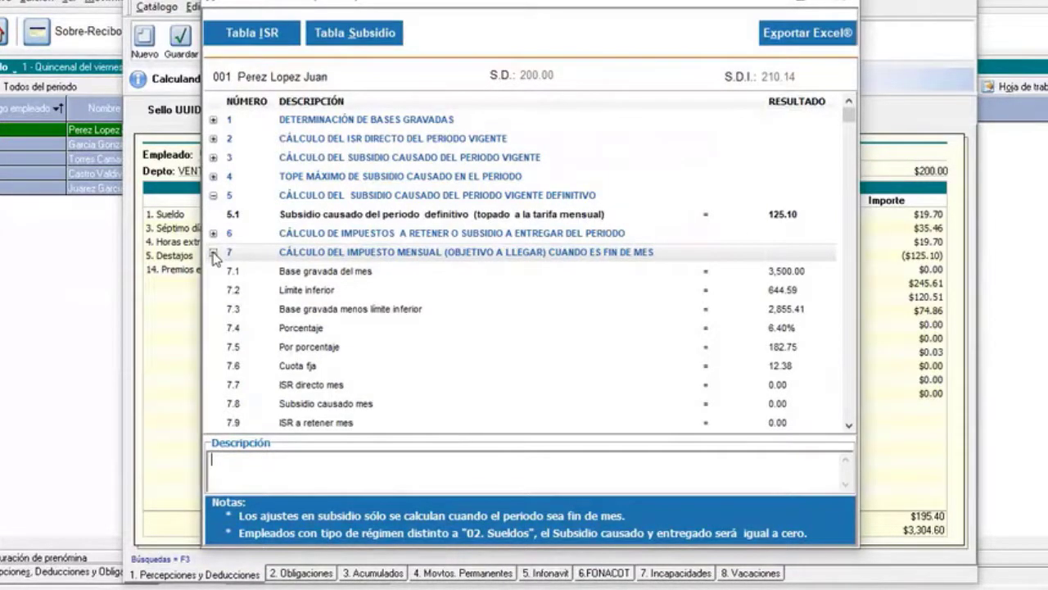
{"action": "left_click", "coordinate": [848, 425]}
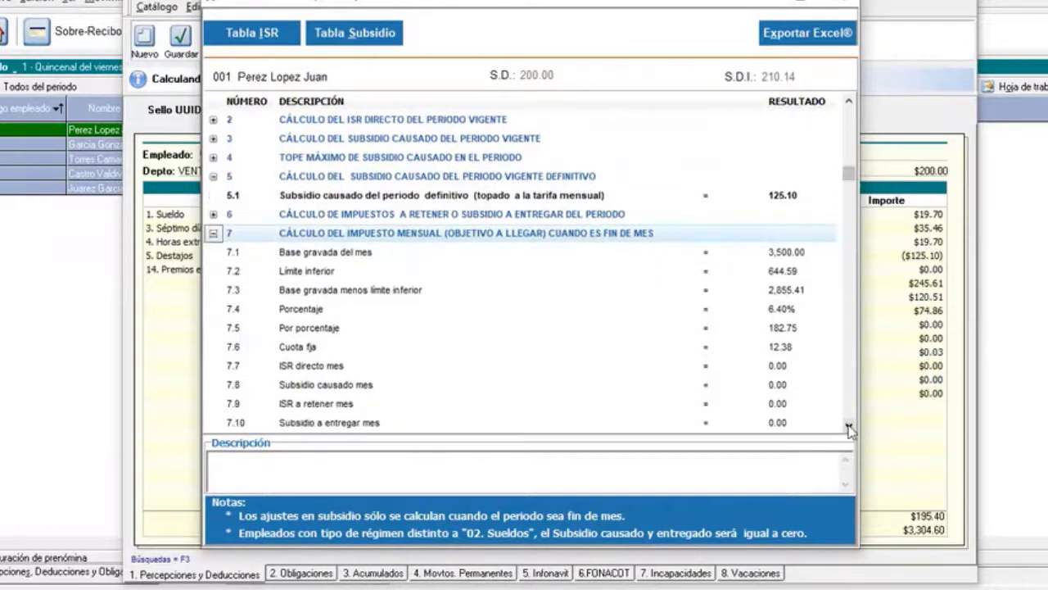
{"action": "left_click", "coordinate": [848, 425]}
{"action": "left_click", "coordinate": [849, 425]}
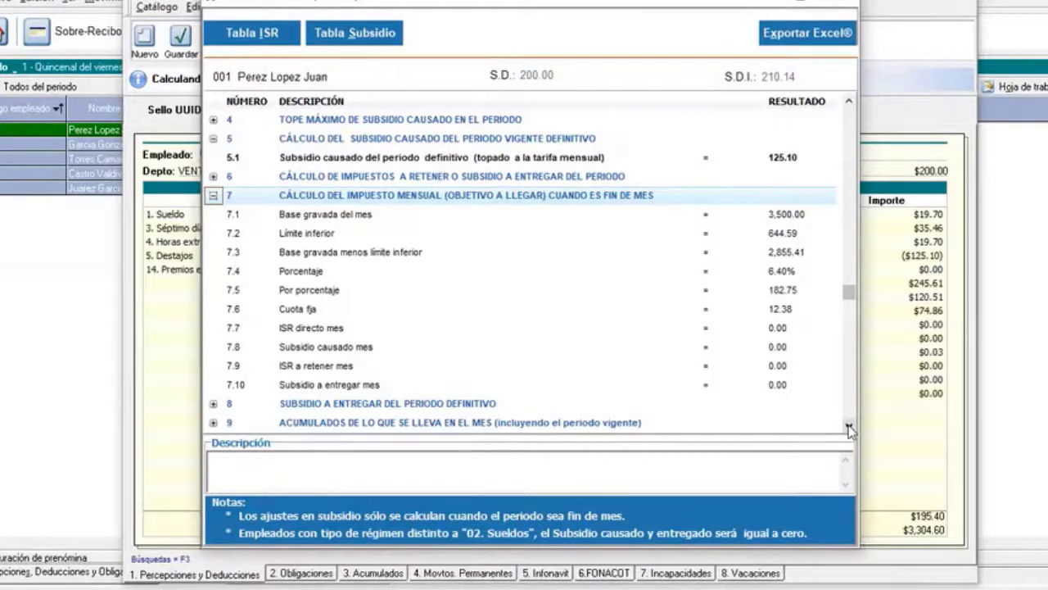
{"action": "left_click", "coordinate": [213, 195]}
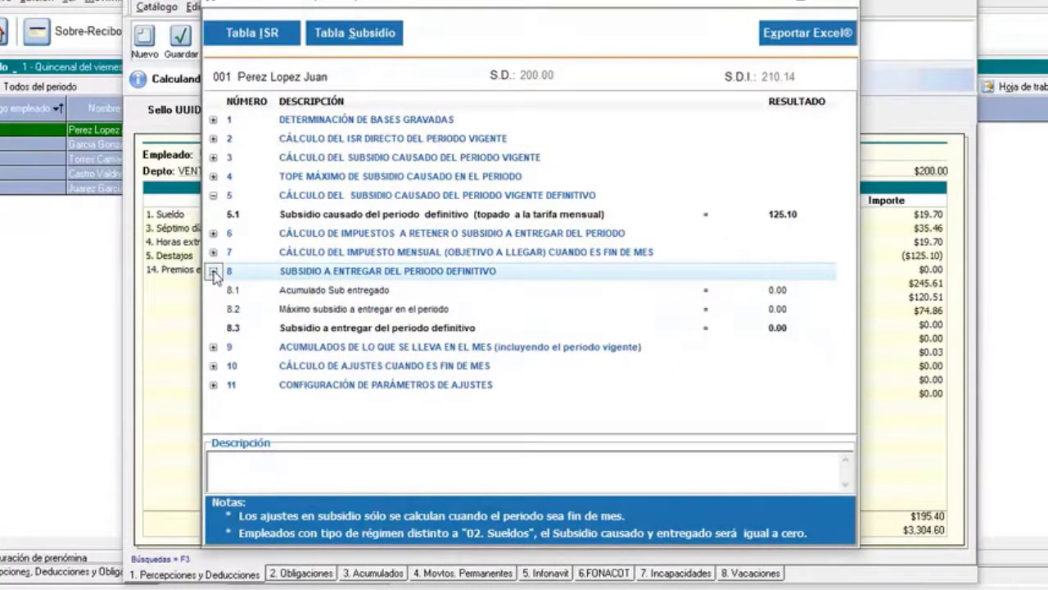
Review section 8, Subsidio a entregar del periodo definitivo, and section 9, the month's accumulated amounts, collapsing each one.
{"action": "left_click", "coordinate": [213, 272]}
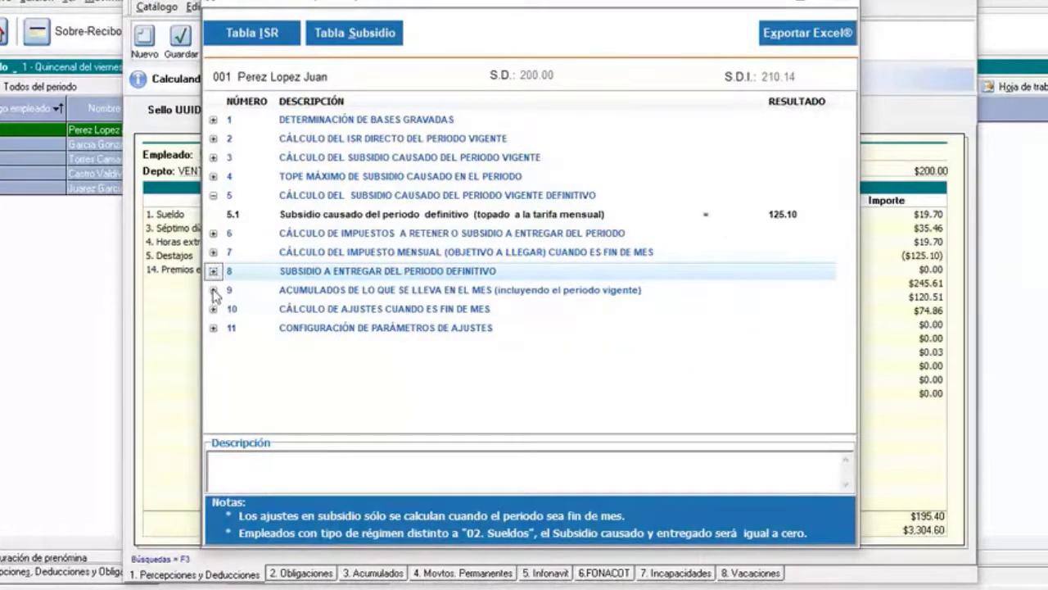
{"action": "left_click", "coordinate": [213, 290]}
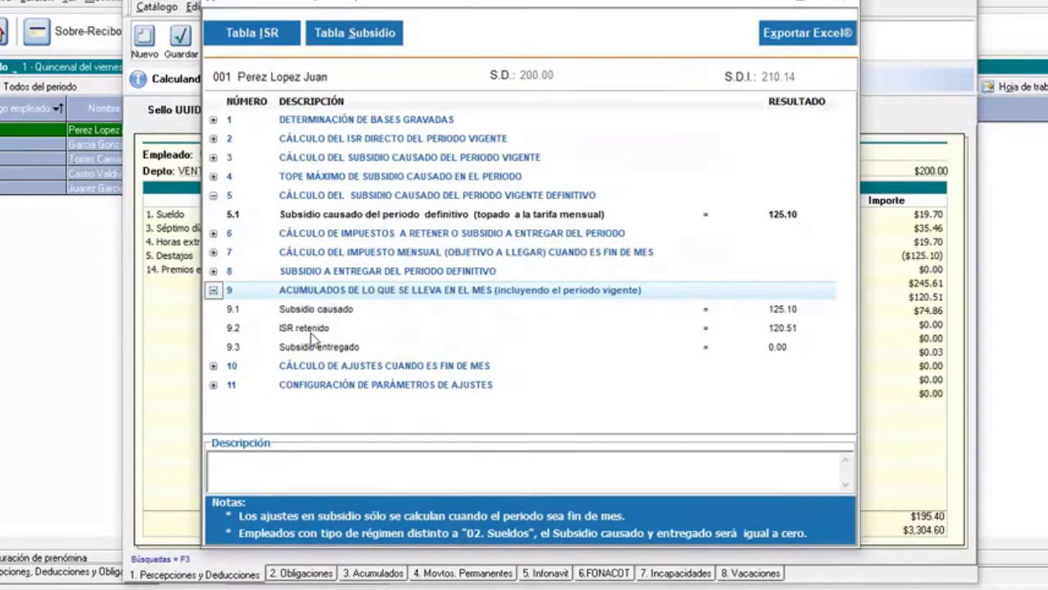
{"action": "left_click", "coordinate": [213, 291]}
Expand section 10, Cálculo de ajustes cuando es fin de mes, review items 10.1 to 10.9, and collapse it.
{"action": "left_click", "coordinate": [213, 309]}
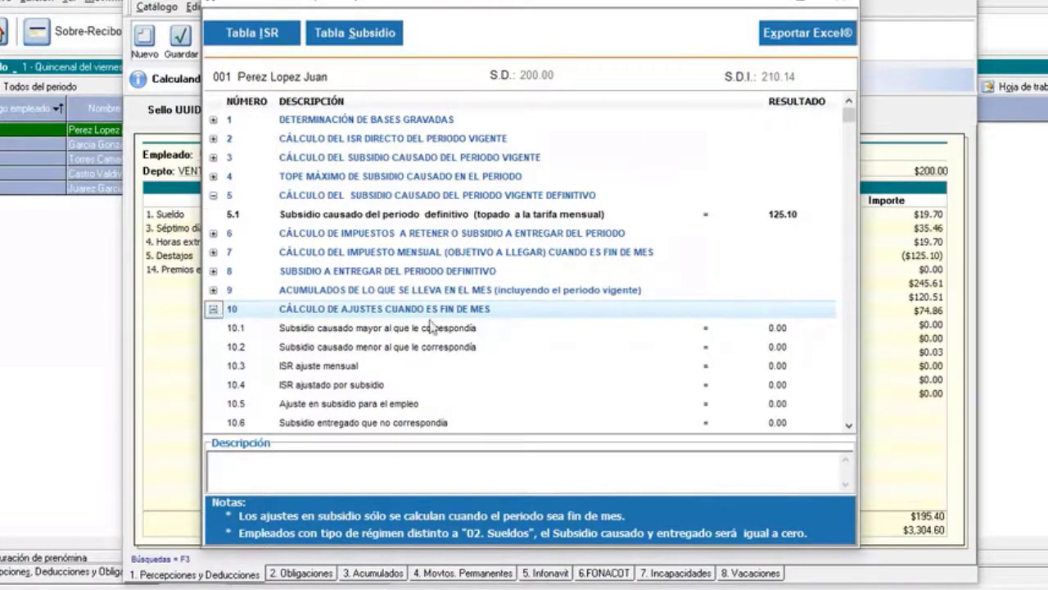
{"action": "left_click", "coordinate": [849, 427]}
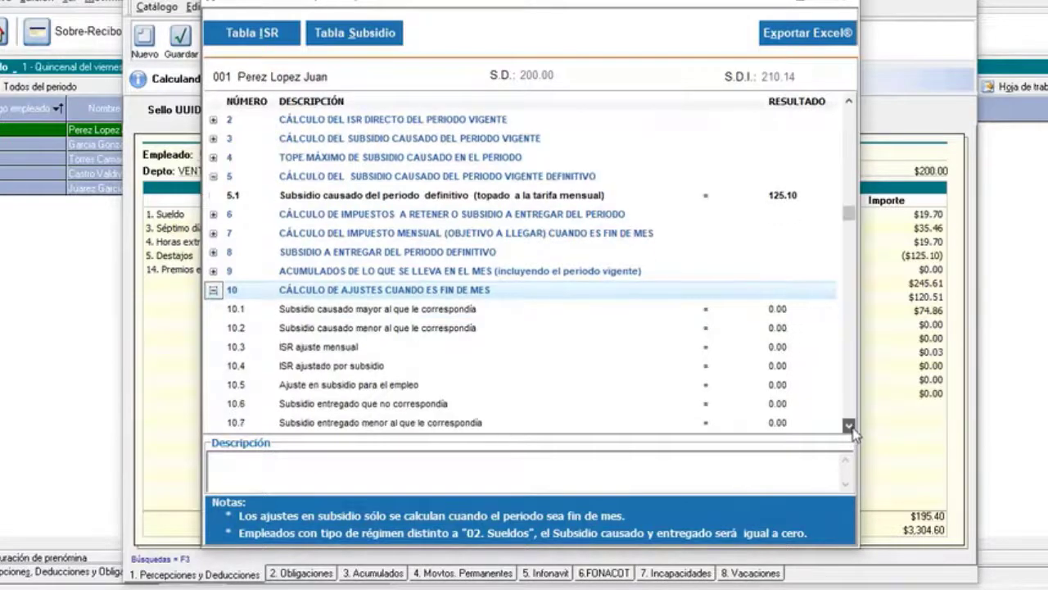
{"action": "left_click", "coordinate": [849, 427]}
{"action": "left_click", "coordinate": [849, 427]}
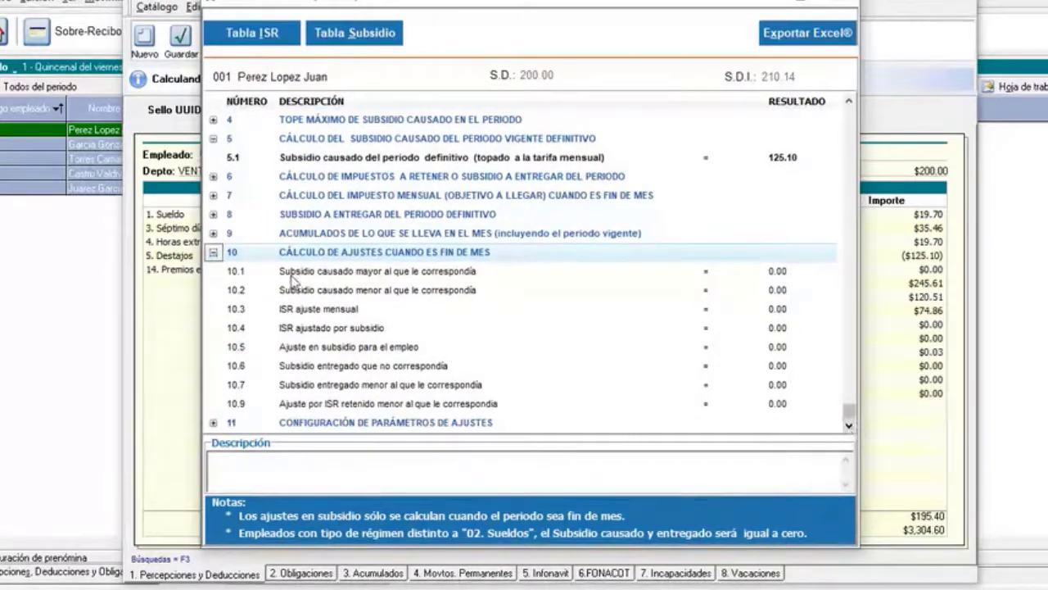
{"action": "left_click", "coordinate": [213, 253]}
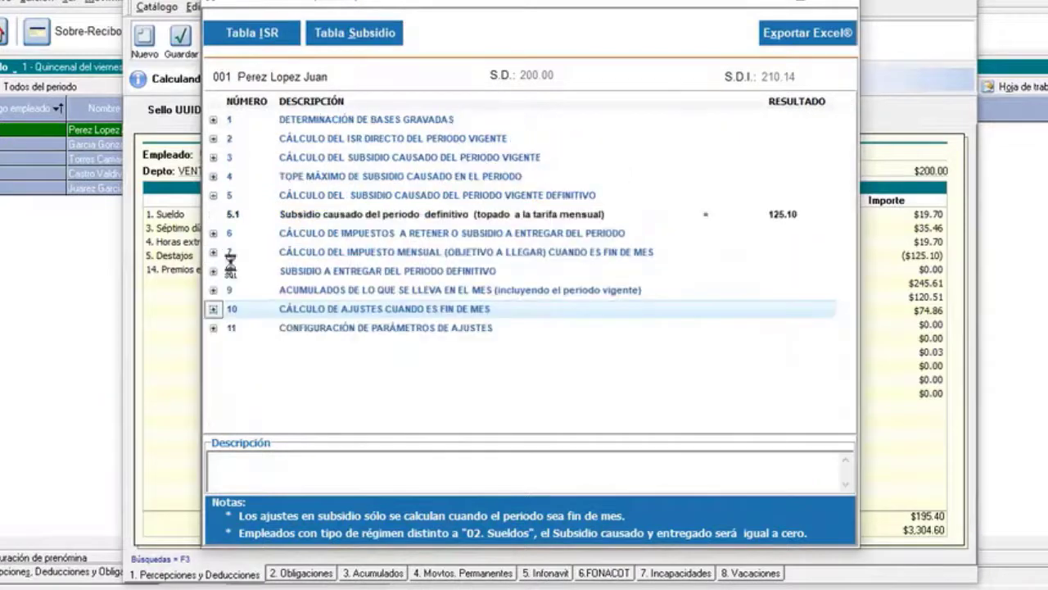
Review the adjustment parameters in section 11, Configuración de parámetros de ajustes, and close the ISR simulation.
{"action": "left_click", "coordinate": [213, 328]}
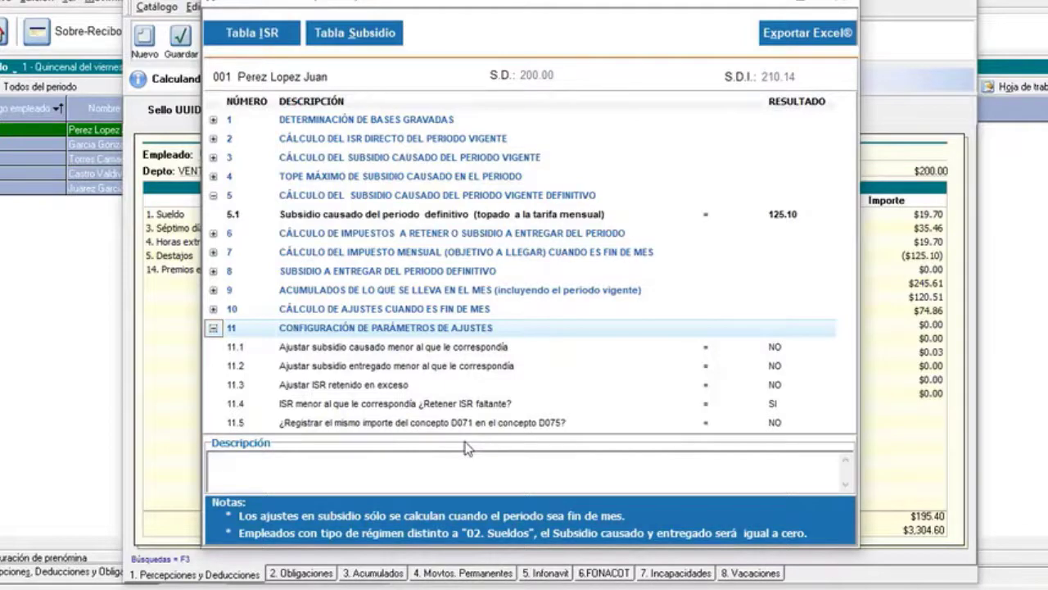
{"action": "left_click", "coordinate": [840, 9]}
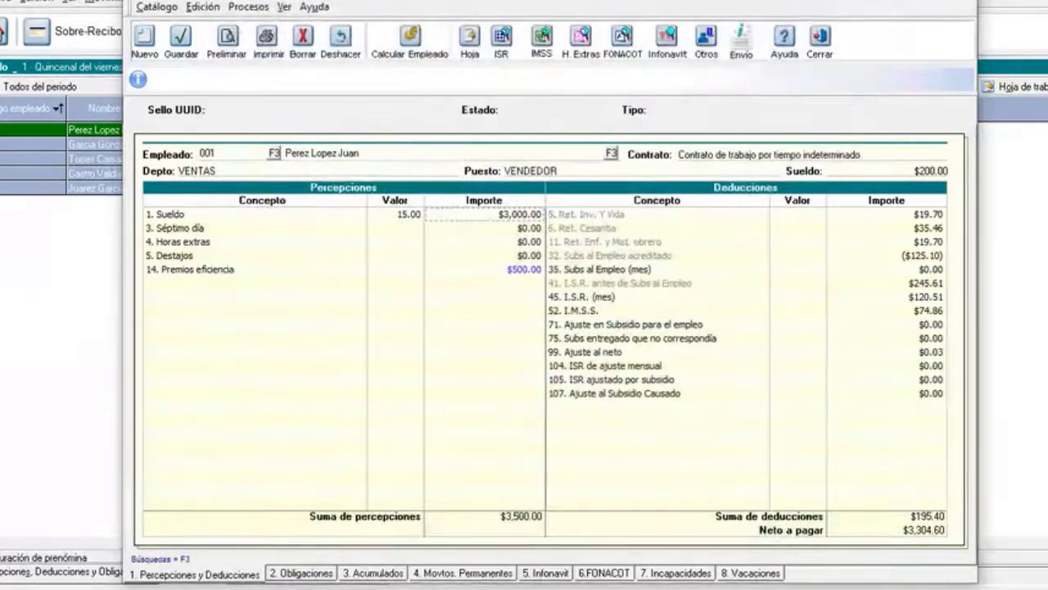
{"action": "key", "text": "alt+Tab"}
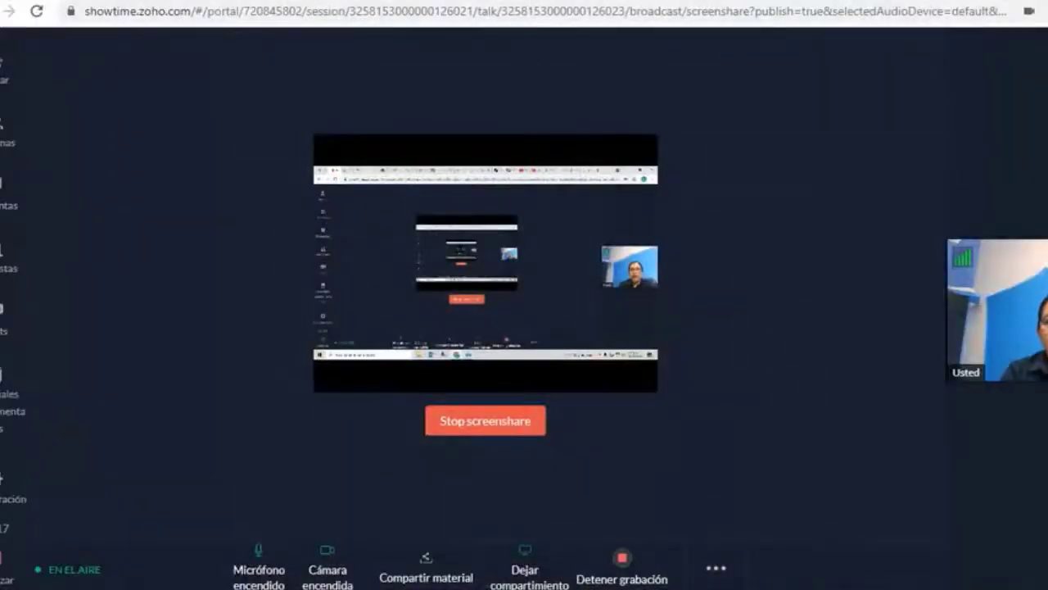
{"action": "mouse_move", "coordinate": [492, 586]}
{"action": "left_click", "coordinate": [528, 582]}
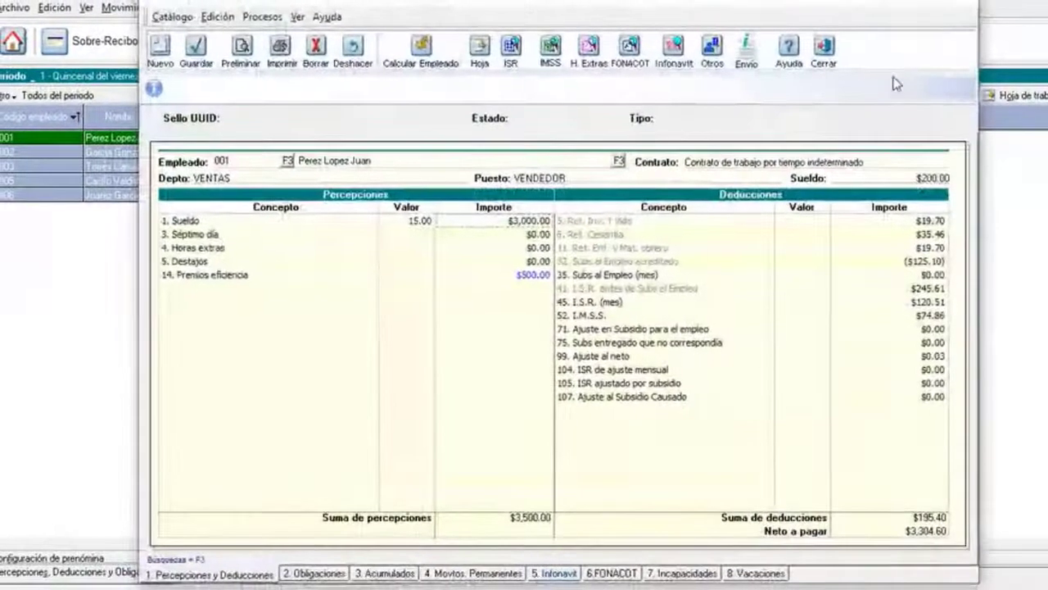
Close the sobre-recibo, review the tax calculation and adjustment settings in Tablas de ISR vigentes, and close that window.
{"action": "left_click", "coordinate": [835, 56]}
{"action": "left_click", "coordinate": [490, 7]}
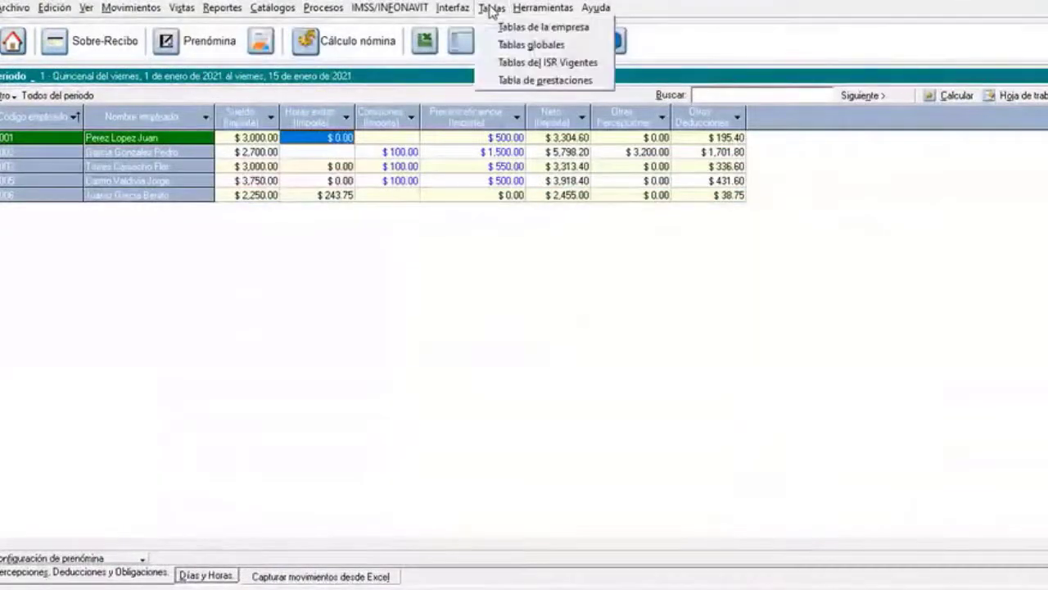
{"action": "left_click", "coordinate": [507, 64]}
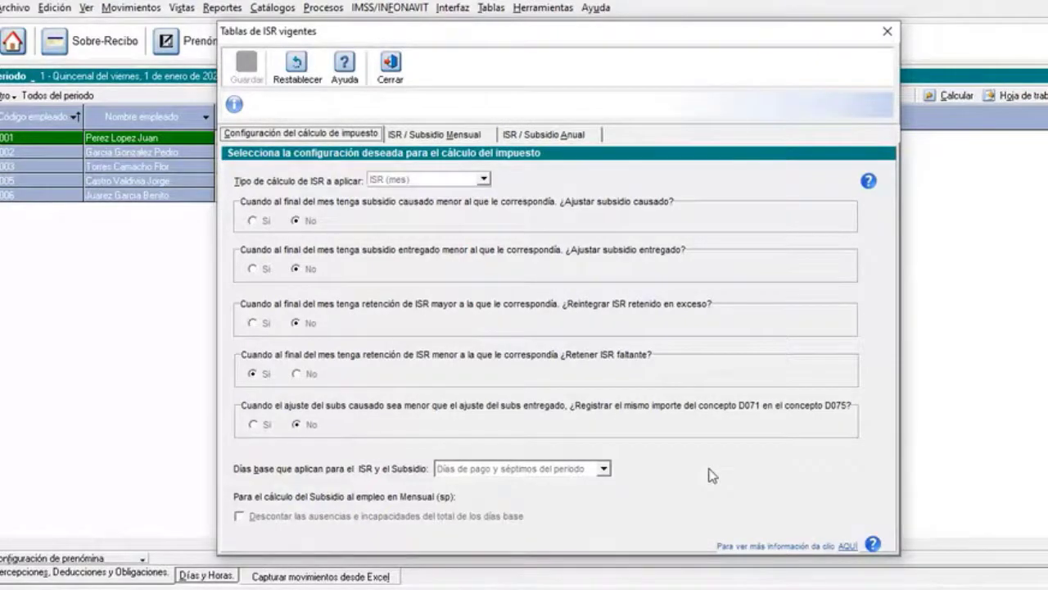
{"action": "left_click", "coordinate": [398, 77]}
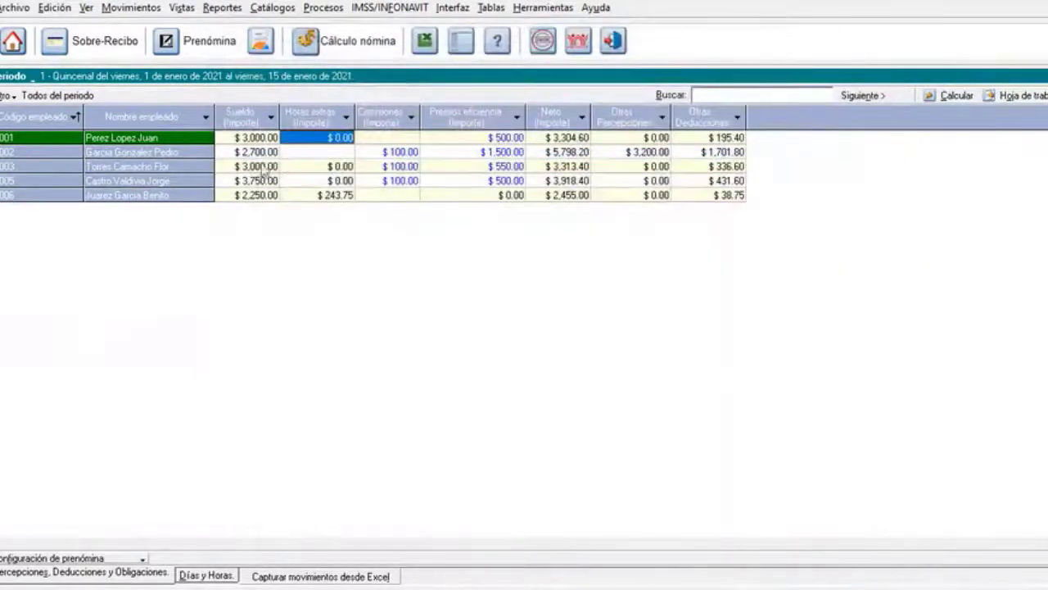
Reopen the sobre-recibo of employee 001 and run the monthly ISR simulation from it.
{"action": "right_click", "coordinate": [261, 139]}
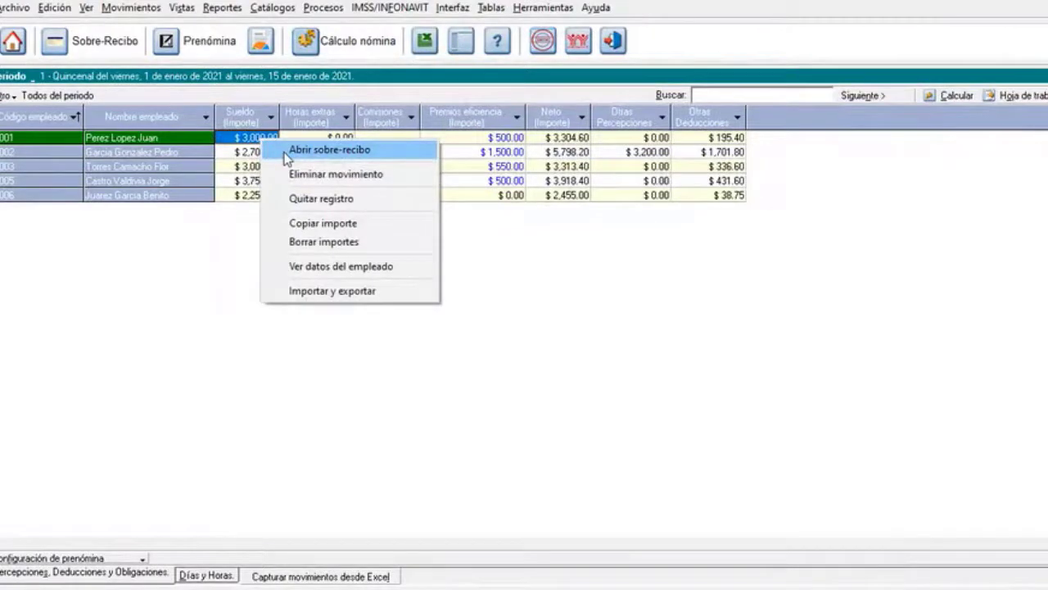
{"action": "left_click", "coordinate": [289, 150]}
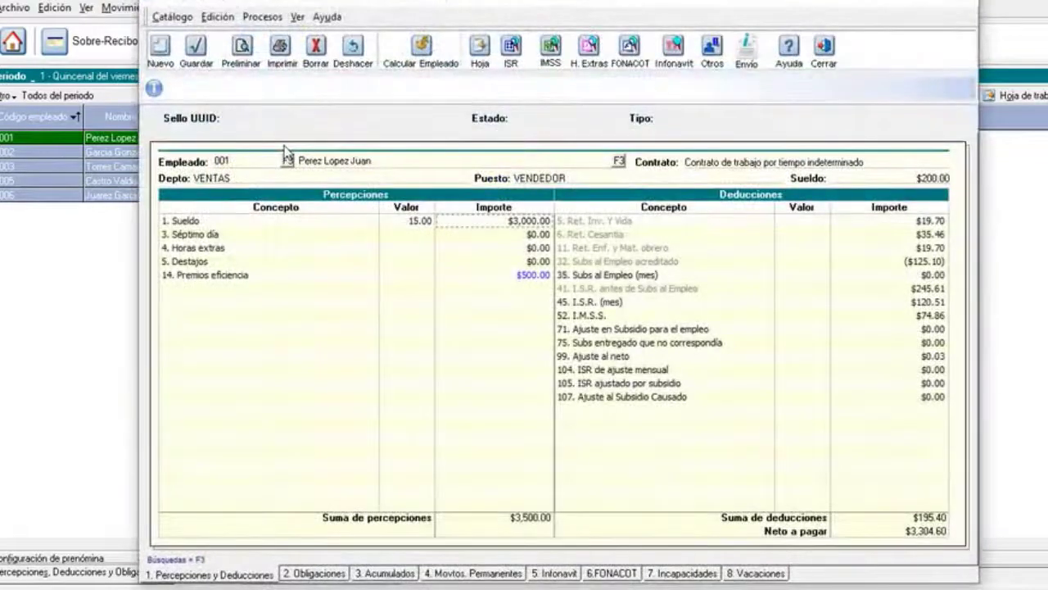
{"action": "left_click", "coordinate": [514, 54]}
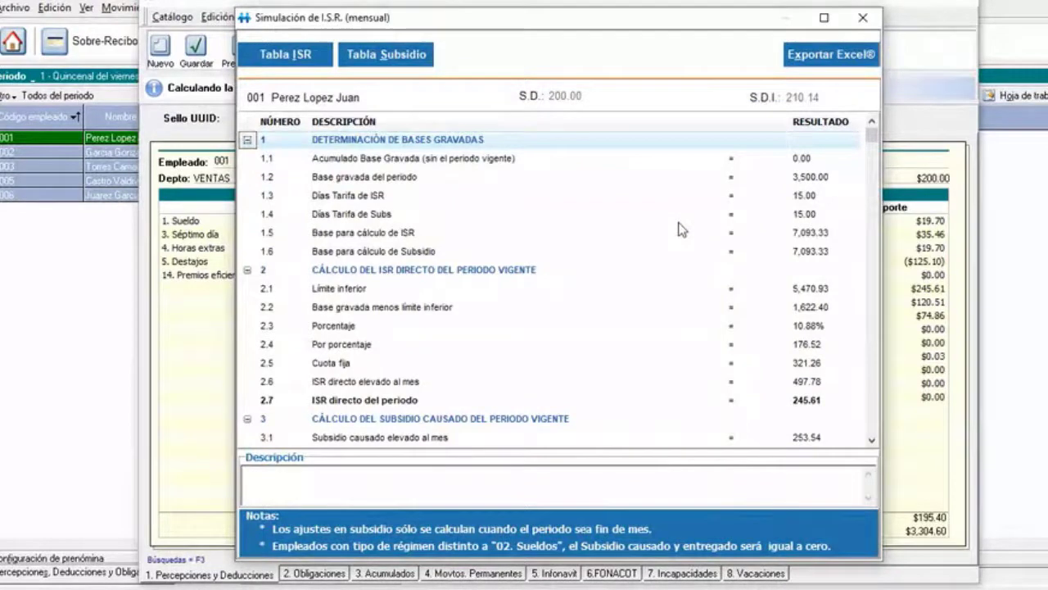
Consult the monthly ISR table and the monthly employment subsidy table from the simulation, closing each one.
{"action": "left_click", "coordinate": [282, 59]}
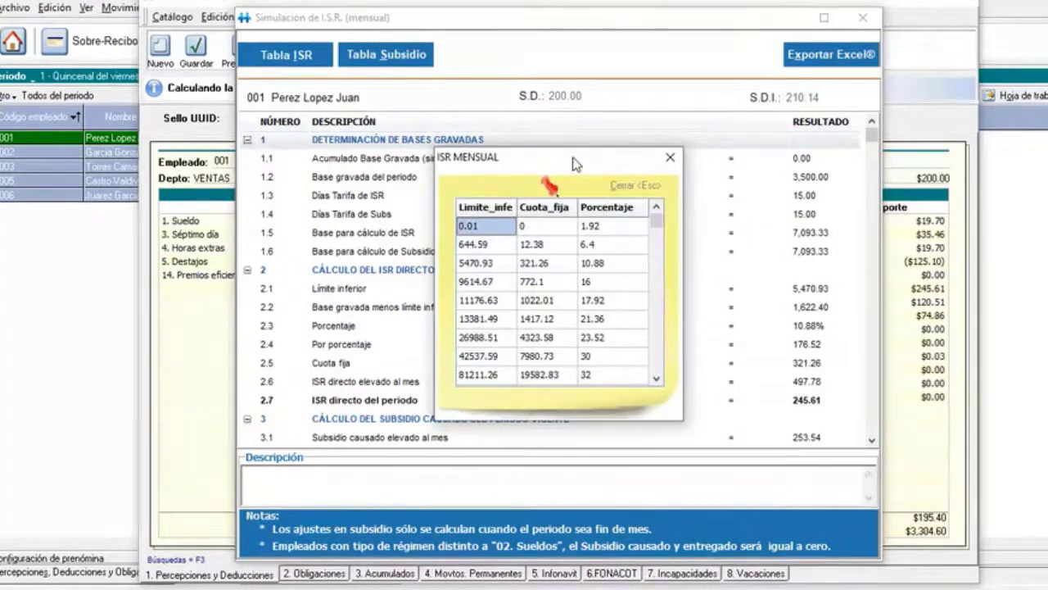
{"action": "left_click_drag", "start_coordinate": [574, 163], "coordinate": [537, 173]}
{"action": "left_click", "coordinate": [631, 167]}
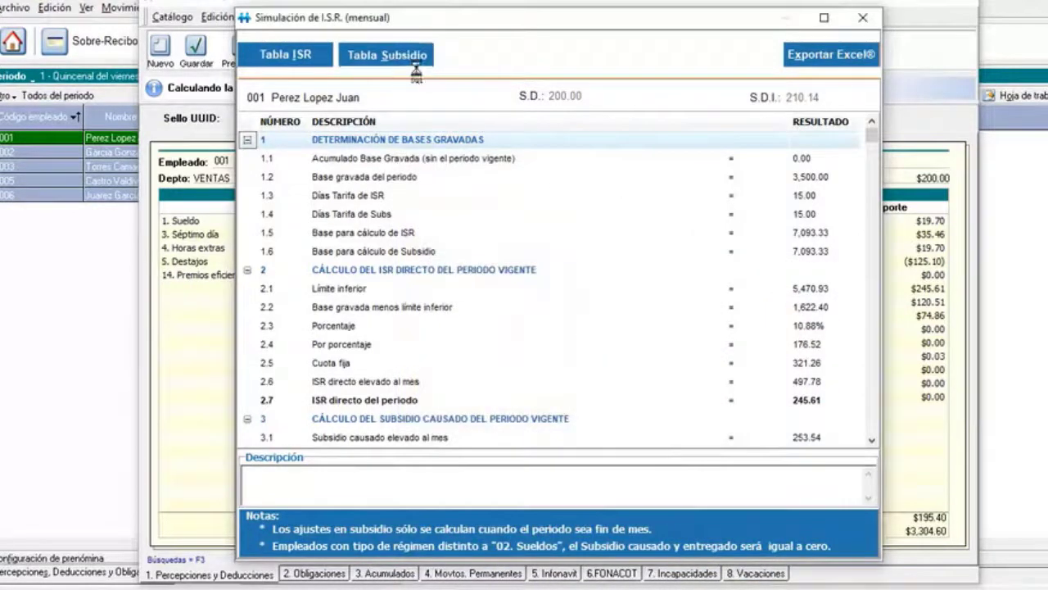
{"action": "left_click", "coordinate": [414, 63]}
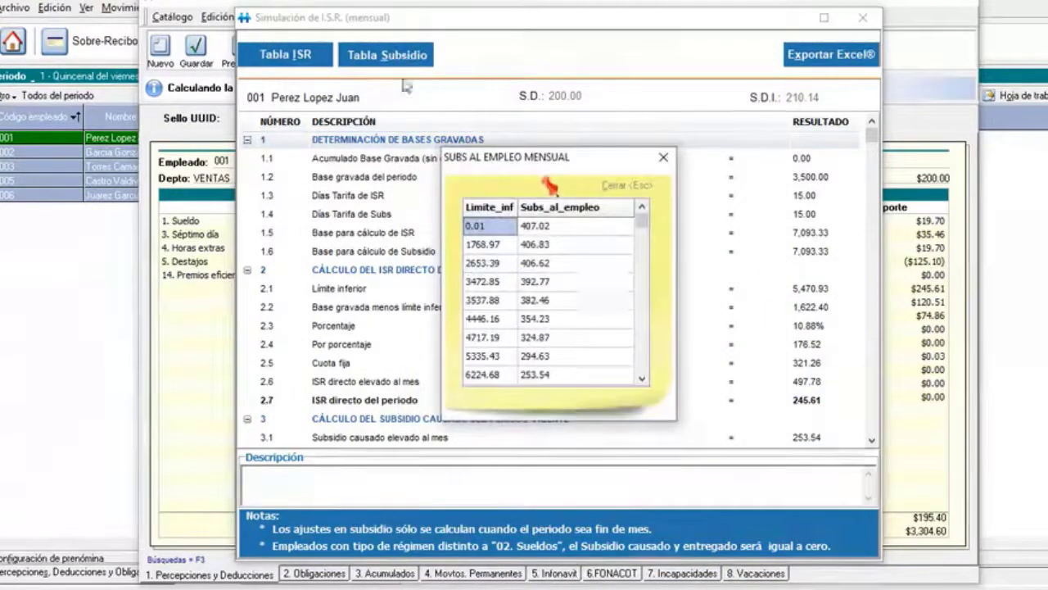
{"action": "left_click", "coordinate": [663, 158]}
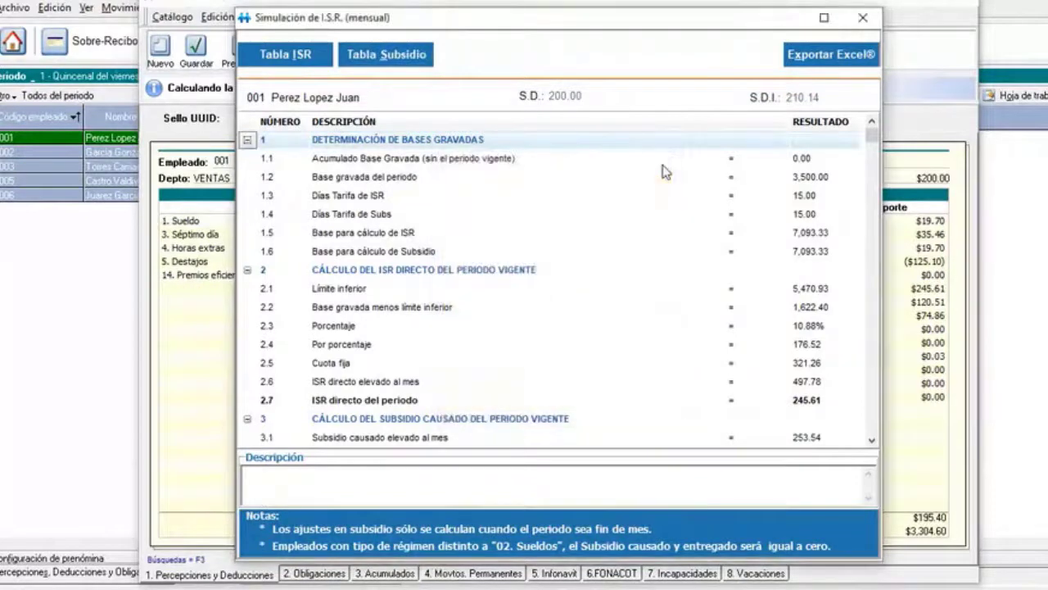
Export the ISR simulation of employee 001 to Excel, maximize the workbook and select the AYUDA text of line 1.1.
{"action": "left_click", "coordinate": [837, 62]}
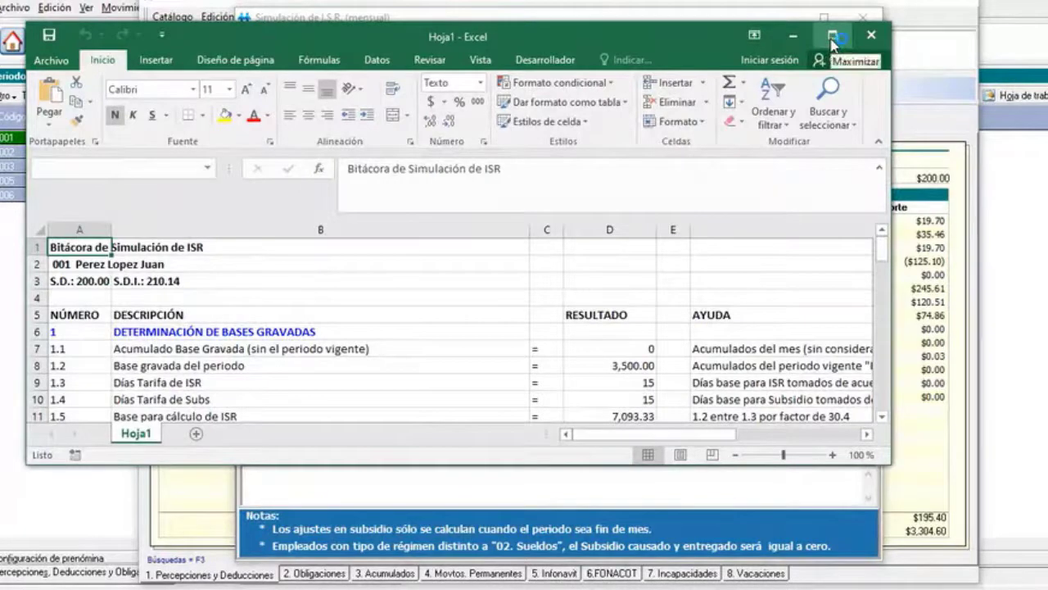
{"action": "left_click", "coordinate": [831, 40]}
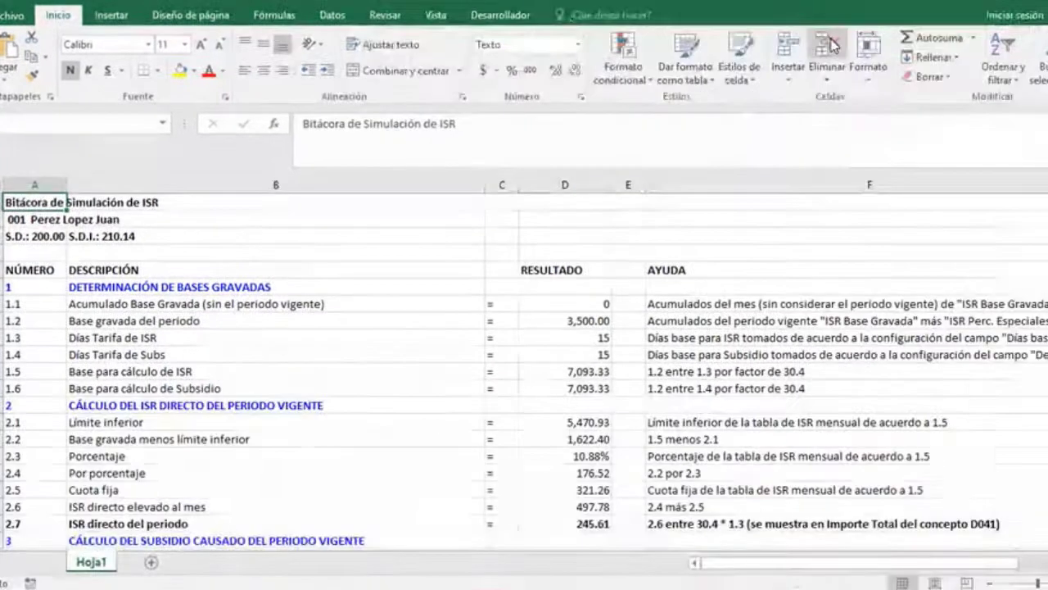
{"action": "left_click", "coordinate": [349, 306]}
{"action": "left_click", "coordinate": [688, 307]}
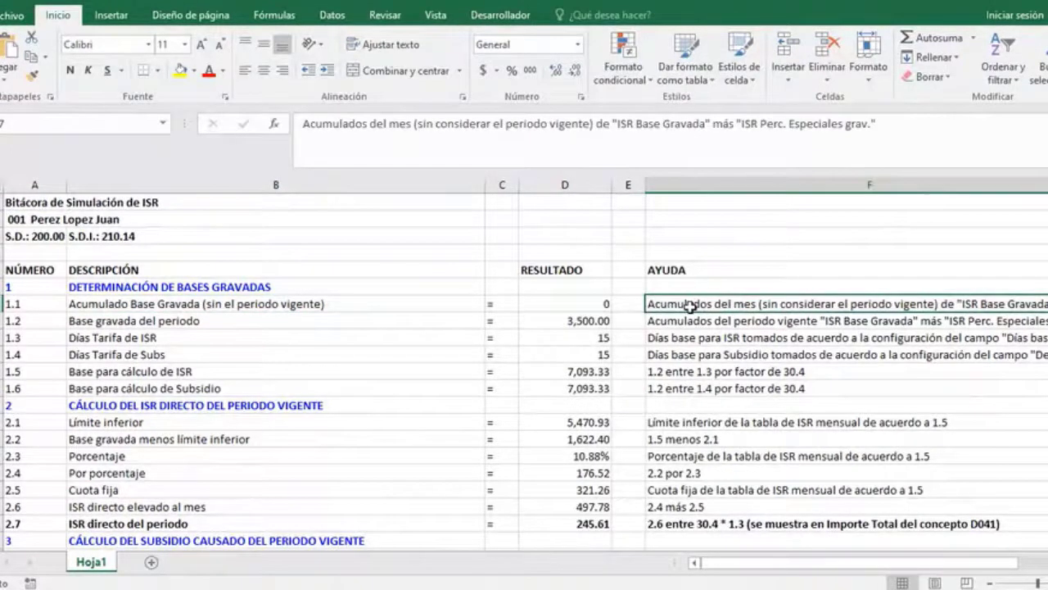
Examine the AYUDA explanations for the taxable bases, the direct ISR calculation and the first line of the subsidy calculation.
{"action": "key", "text": "Down"}
{"action": "key", "text": "Down"}
{"action": "key", "text": "Down"}
{"action": "key", "text": "Down"}
{"action": "key", "text": "Down"}
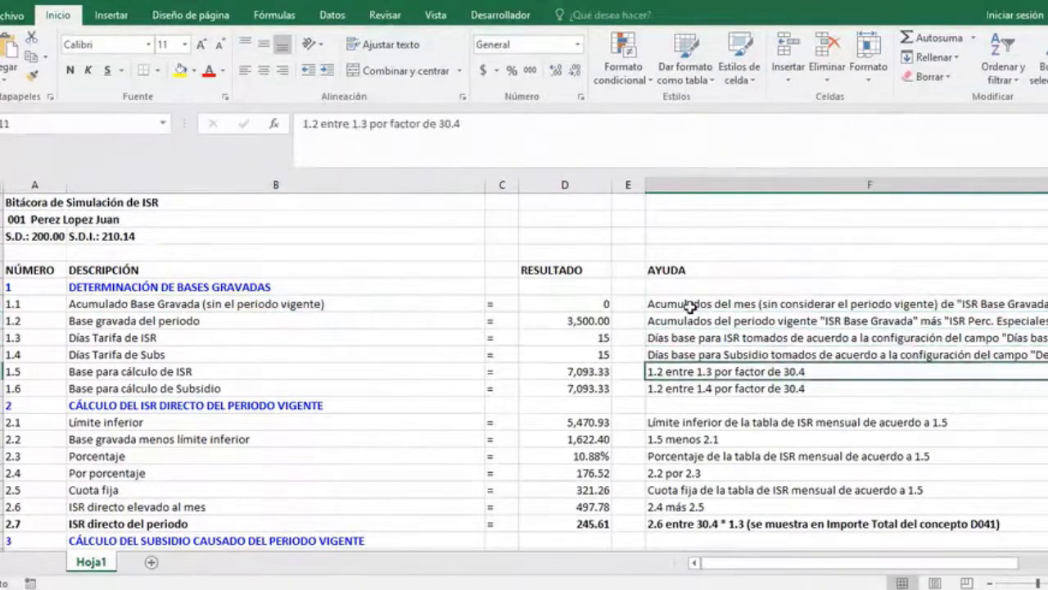
{"action": "key", "text": "Down"}
{"action": "key", "text": "Down"}
{"action": "key", "text": "Down"}
{"action": "key", "text": "Down"}
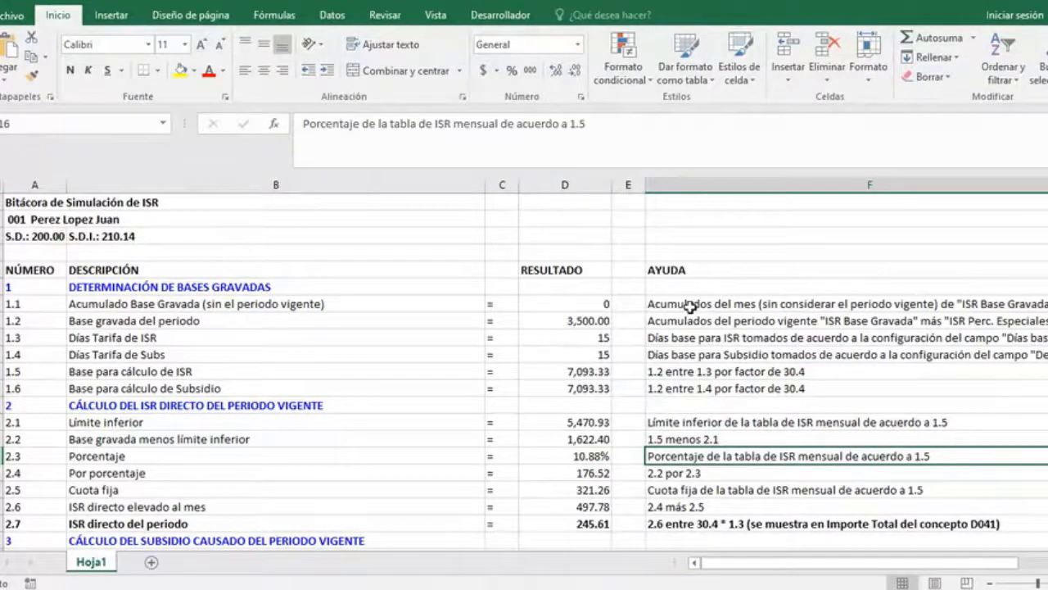
{"action": "key", "text": "Down"}
{"action": "key", "text": "Down"}
{"action": "key", "text": "Down"}
{"action": "key", "text": "Down"}
{"action": "key", "text": "Down"}
{"action": "key", "text": "Down"}
{"action": "key", "text": "Down"}
{"action": "key", "text": "Down"}
{"action": "key", "text": "Down"}
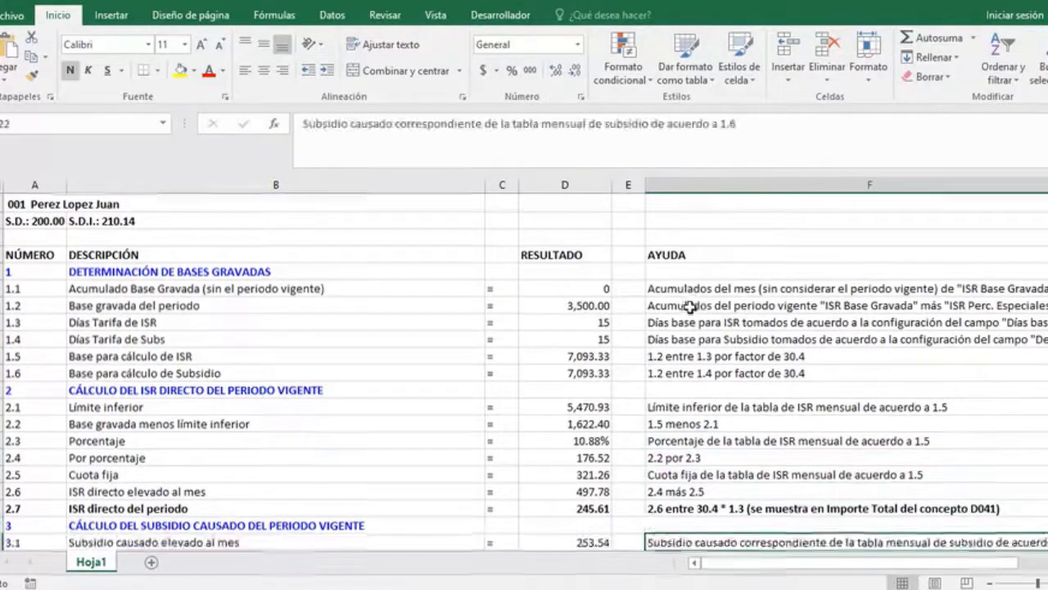
Examine the AYUDA explanations of section 4, Tope máximo de subsidio causado en el periodo.
{"action": "key", "text": "Down"}
{"action": "key", "text": "Down"}
{"action": "key", "text": "Down"}
{"action": "key", "text": "Down"}
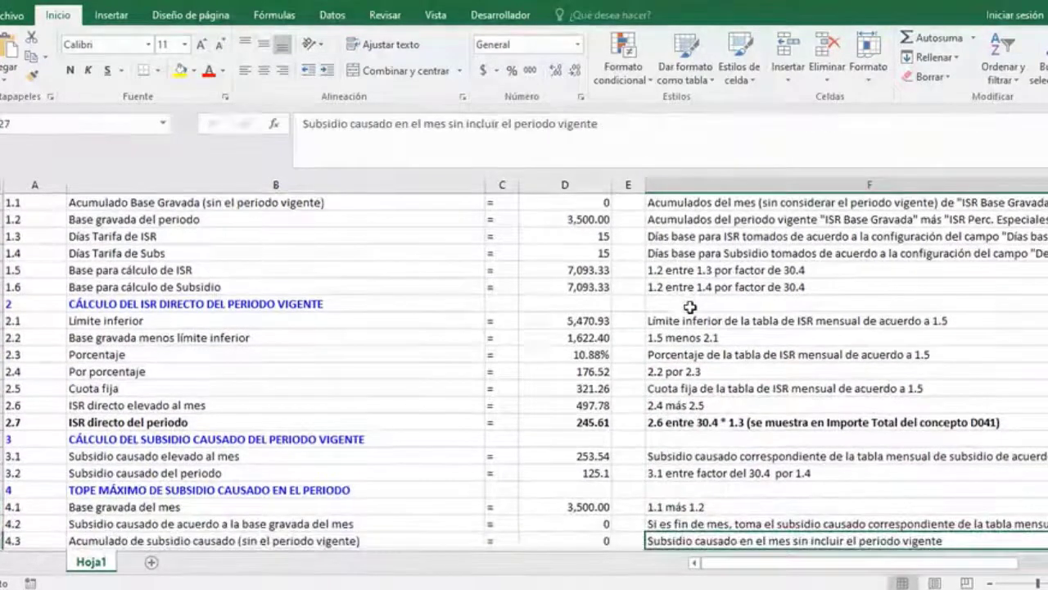
{"action": "key", "text": "Down"}
{"action": "key", "text": "Up"}
{"action": "key", "text": "Up"}
{"action": "key", "text": "Up"}
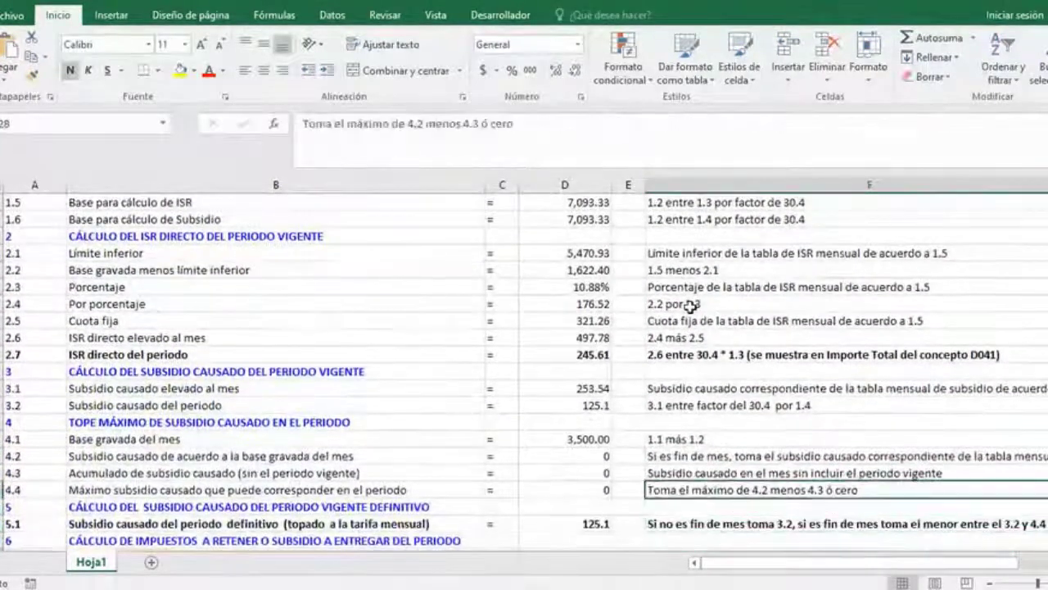
{"action": "key", "text": "Up"}
{"action": "key", "text": "Up"}
{"action": "key", "text": "Down"}
{"action": "key", "text": "Down"}
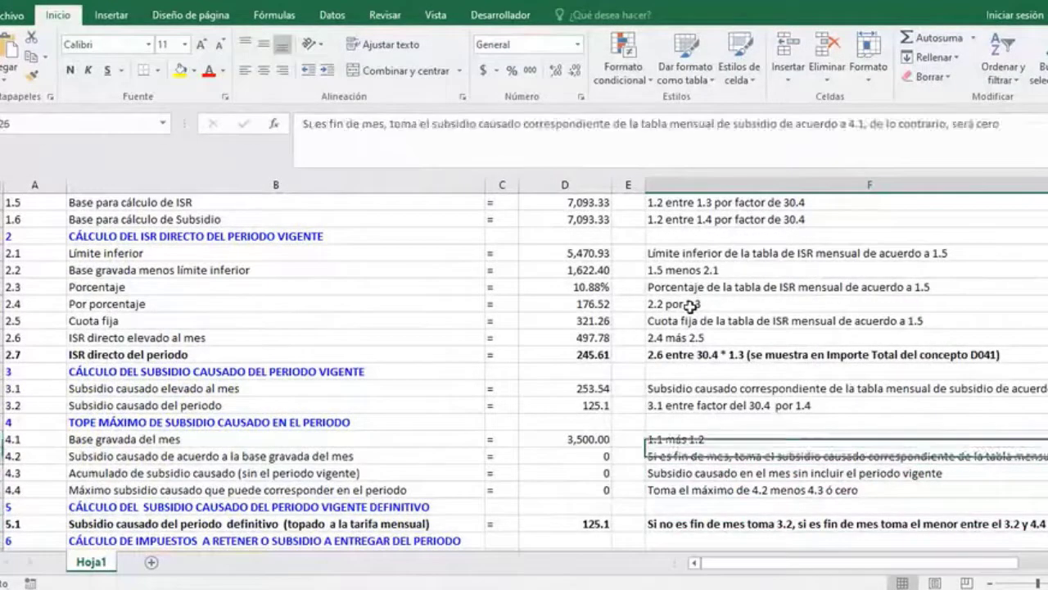
Examine the AYUDA explanations from the definitive subsidy in section 5 to the month-end adjustments in section 10.
{"action": "key", "text": "Down"}
{"action": "key", "text": "Down"}
{"action": "key", "text": "Down"}
{"action": "key", "text": "Down"}
{"action": "key", "text": "Down"}
{"action": "key", "text": "Down"}
{"action": "key", "text": "Down"}
{"action": "key", "text": "Down"}
{"action": "key", "text": "Down"}
{"action": "key", "text": "Down"}
{"action": "key", "text": "Down"}
{"action": "key", "text": "Down"}
{"action": "key", "text": "Down"}
{"action": "key", "text": "Down"}
{"action": "key", "text": "Down"}
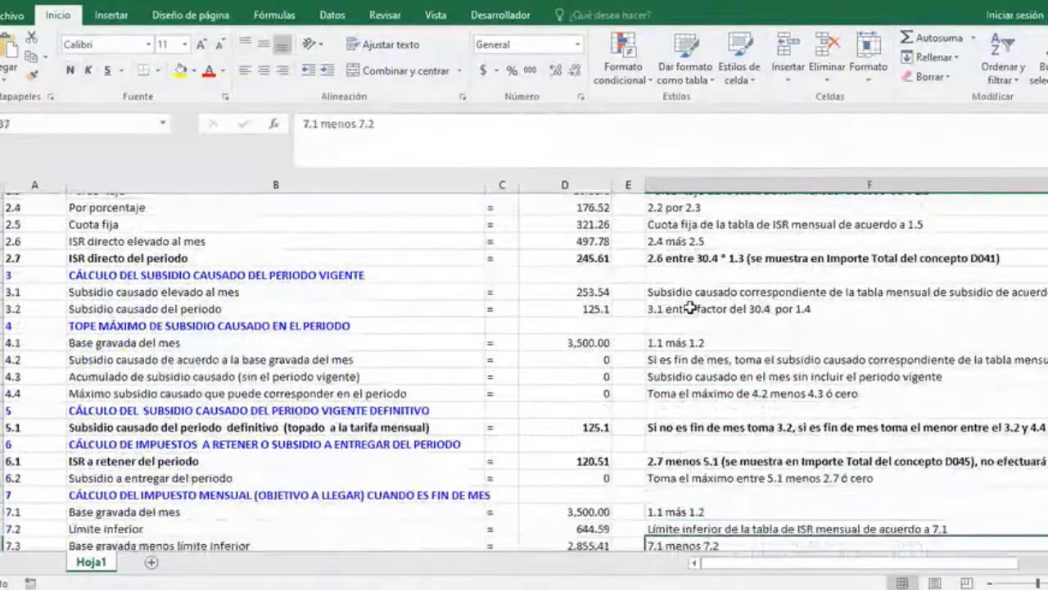
{"action": "key", "text": "Down"}
{"action": "key", "text": "Down"}
{"action": "key", "text": "Down"}
{"action": "key", "text": "Down"}
{"action": "key", "text": "Down"}
{"action": "key", "text": "Down"}
{"action": "key", "text": "Down"}
{"action": "key", "text": "Down"}
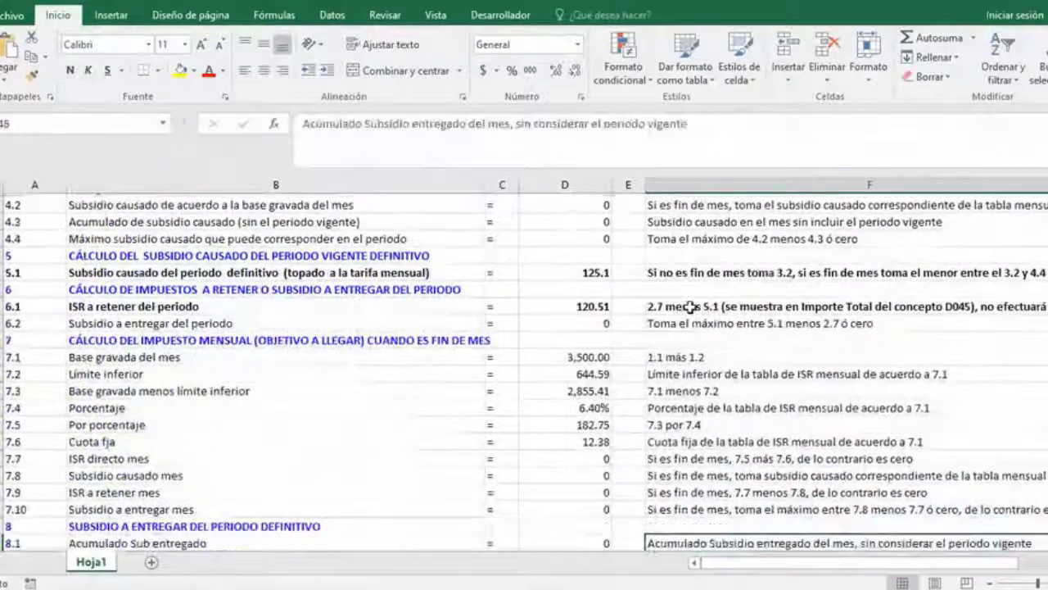
{"action": "key", "text": "Down"}
{"action": "key", "text": "Down"}
{"action": "key", "text": "Down"}
{"action": "key", "text": "Down"}
{"action": "key", "text": "Down"}
{"action": "key", "text": "Down"}
{"action": "key", "text": "Down"}
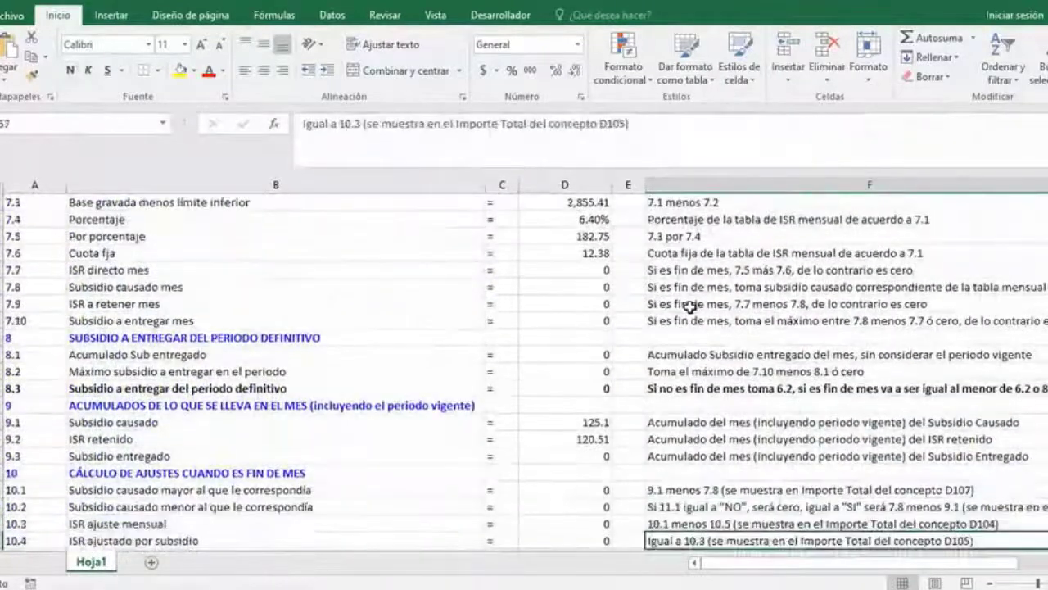
Switch back to CONTPAQi Nóminas, close the ISR simulation and run the IMSS simulation from the sobre-recibo of employee 001.
{"action": "key", "text": "alt+Tab"}
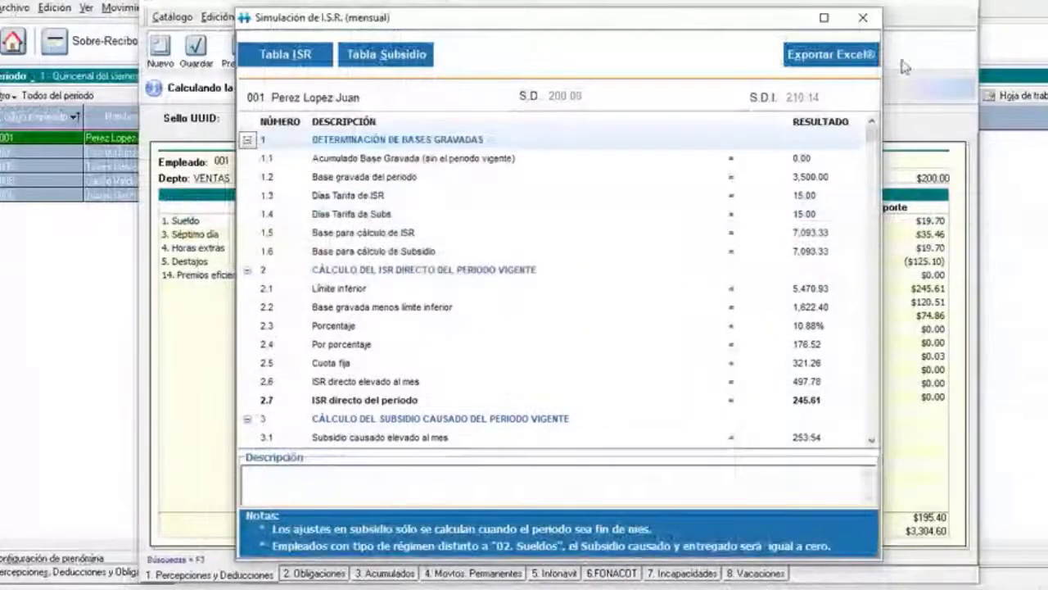
{"action": "left_click", "coordinate": [864, 19]}
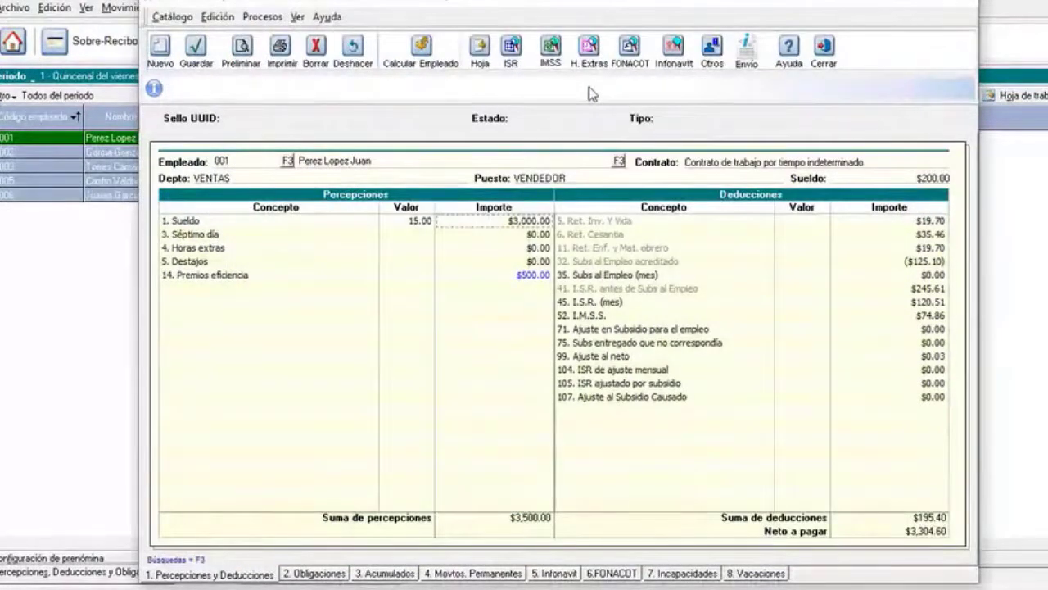
{"action": "left_click", "coordinate": [551, 49]}
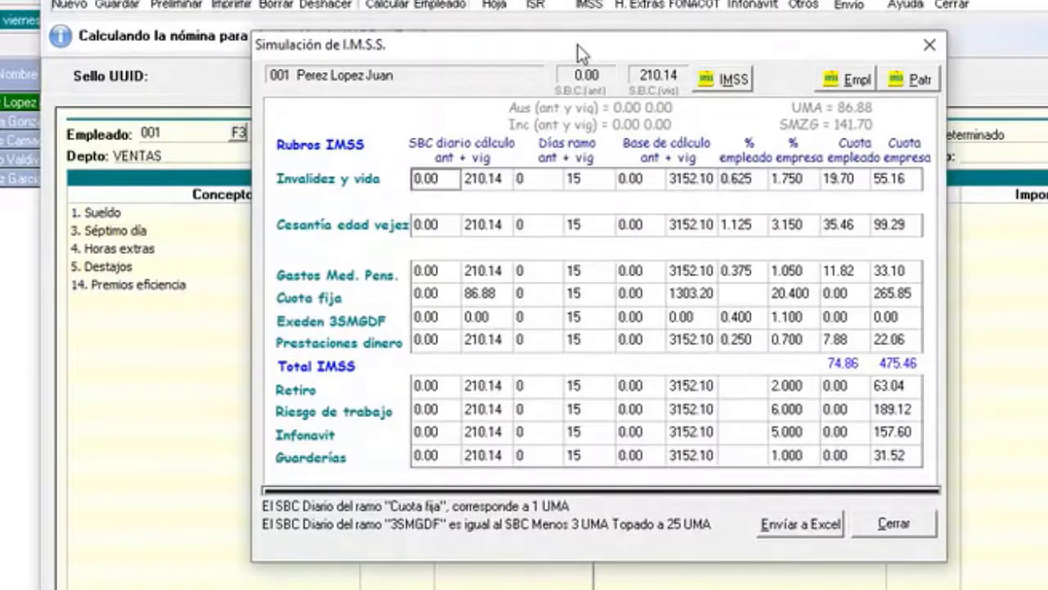
Reposition the IMSS simulation window to compare its employee quotas with the deductions in the sobre-recibo.
{"action": "left_click_drag", "start_coordinate": [577, 45], "coordinate": [770, 263]}
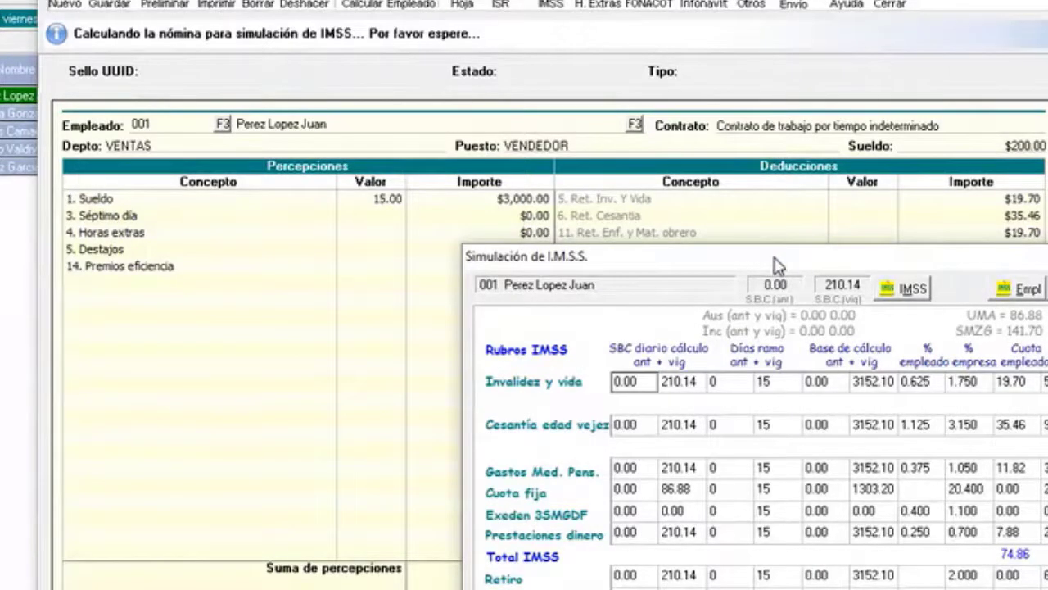
{"action": "left_click_drag", "start_coordinate": [777, 263], "coordinate": [412, 135]}
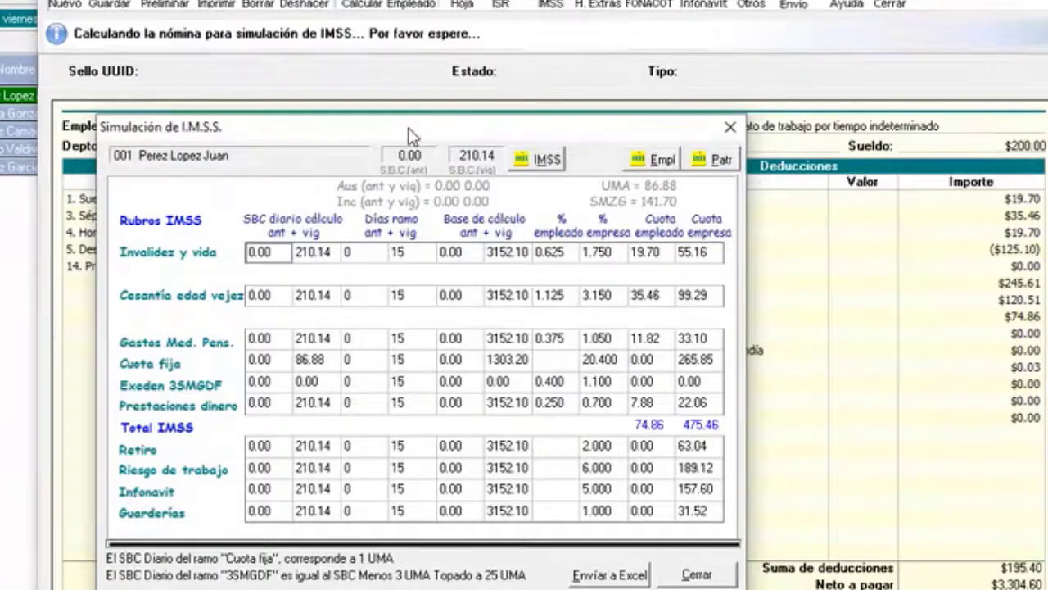
{"action": "left_click_drag", "start_coordinate": [412, 135], "coordinate": [765, 344]}
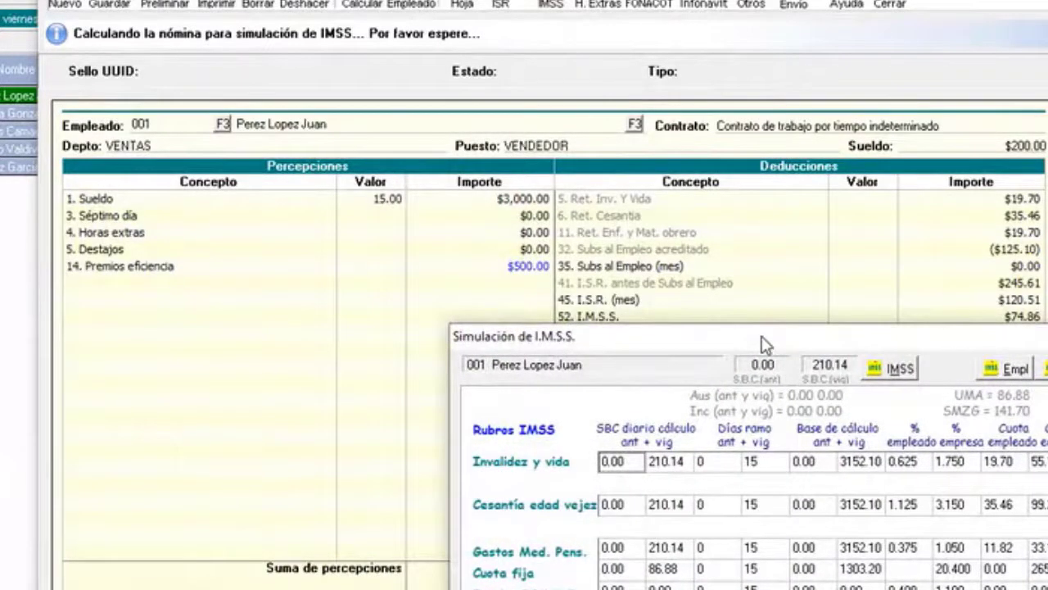
{"action": "left_click_drag", "start_coordinate": [763, 342], "coordinate": [483, 45]}
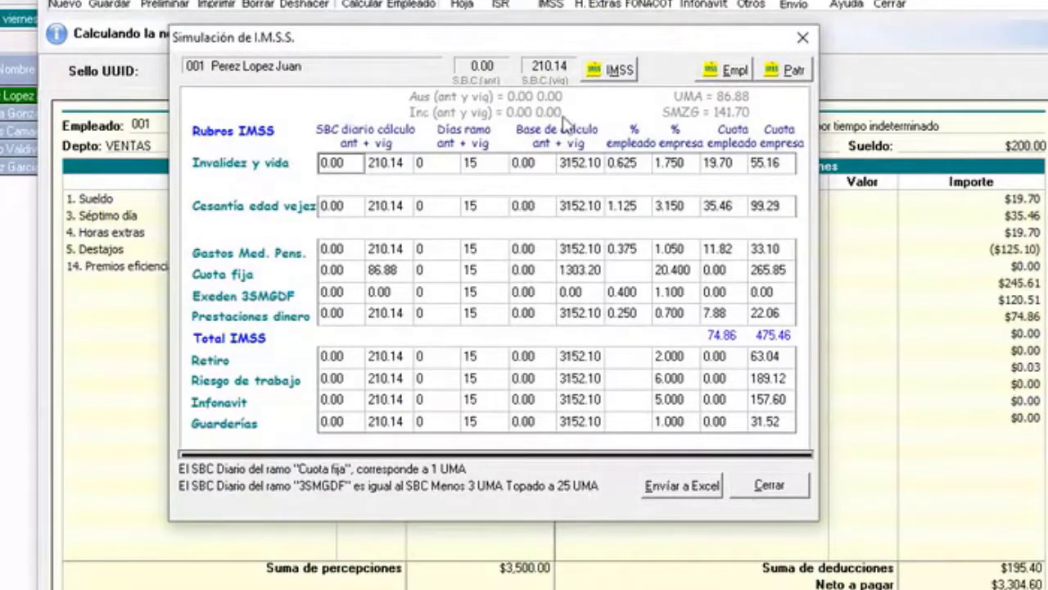
Start the step-by-step IMSS explanation and go through the required calculation data and the list of rubros.
{"action": "left_click", "coordinate": [621, 72]}
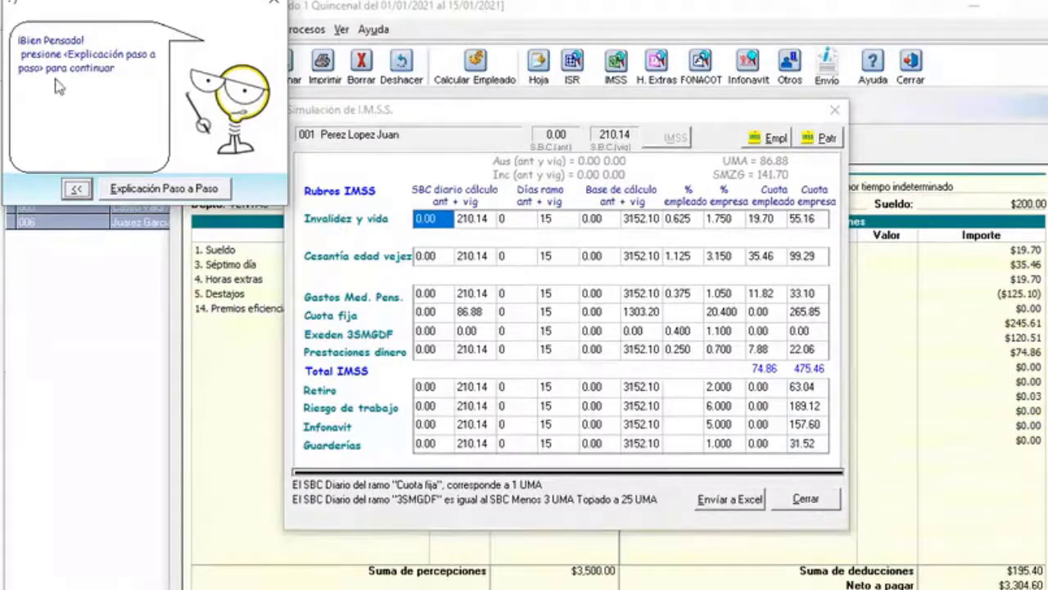
{"action": "left_click", "coordinate": [164, 190]}
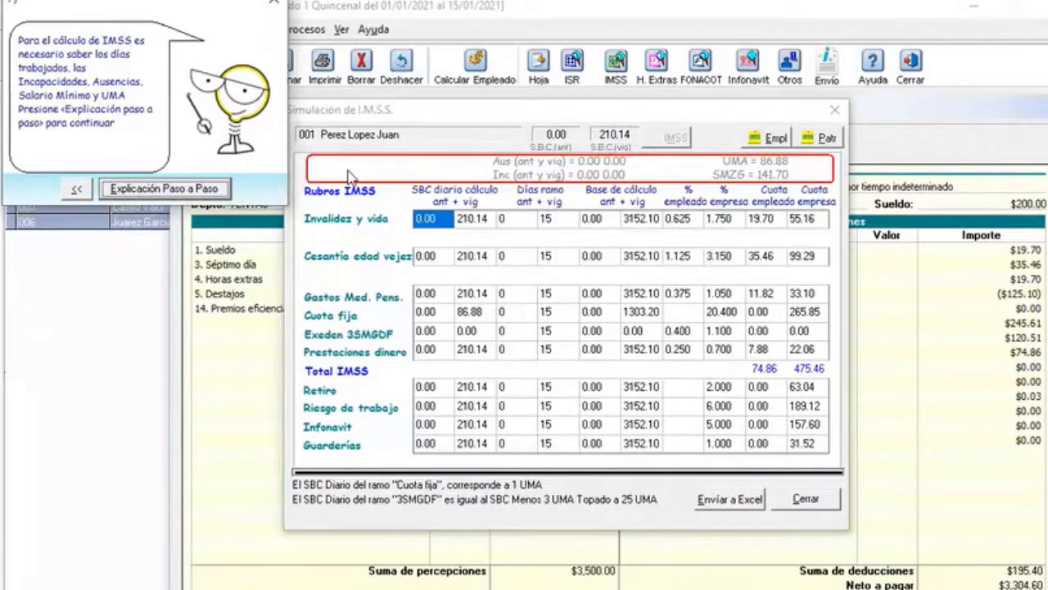
{"action": "left_click", "coordinate": [165, 189]}
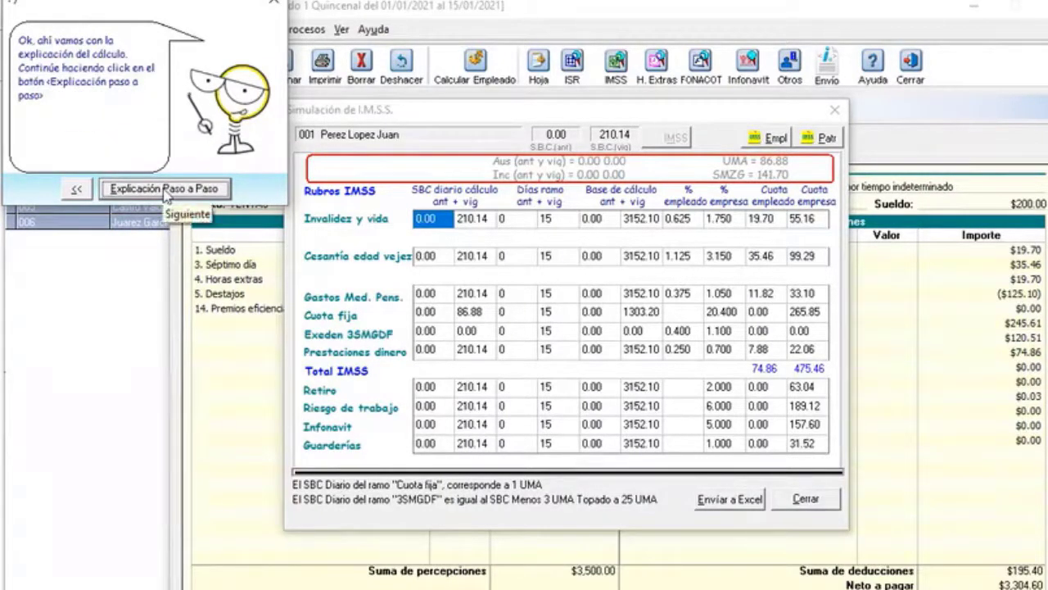
{"action": "left_click", "coordinate": [165, 189]}
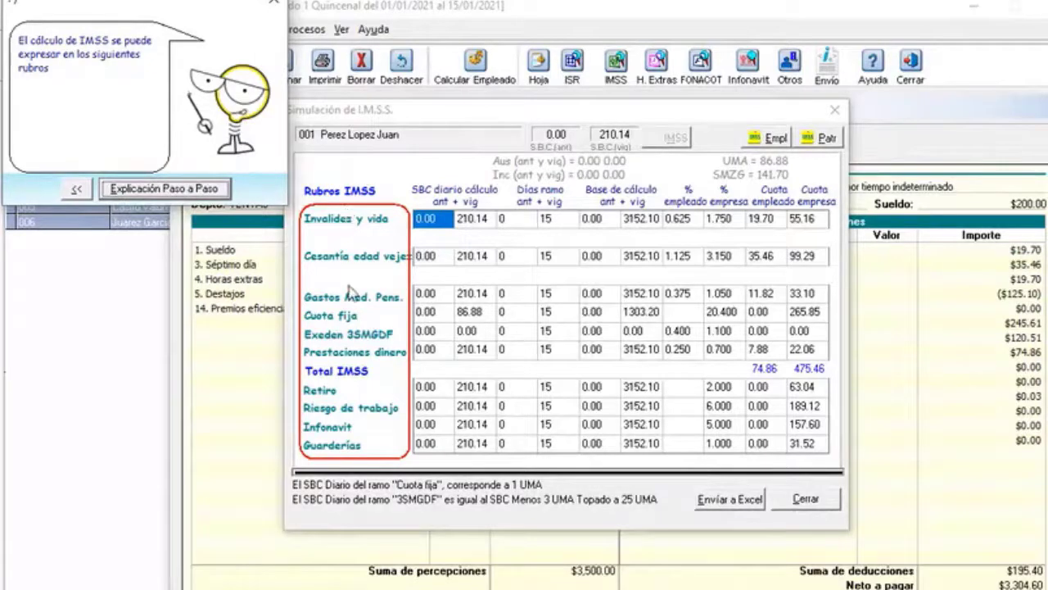
Advance through the explanation of previous and current SBC, contributed days and calculation base for Invalidez y vida.
{"action": "left_click", "coordinate": [200, 193]}
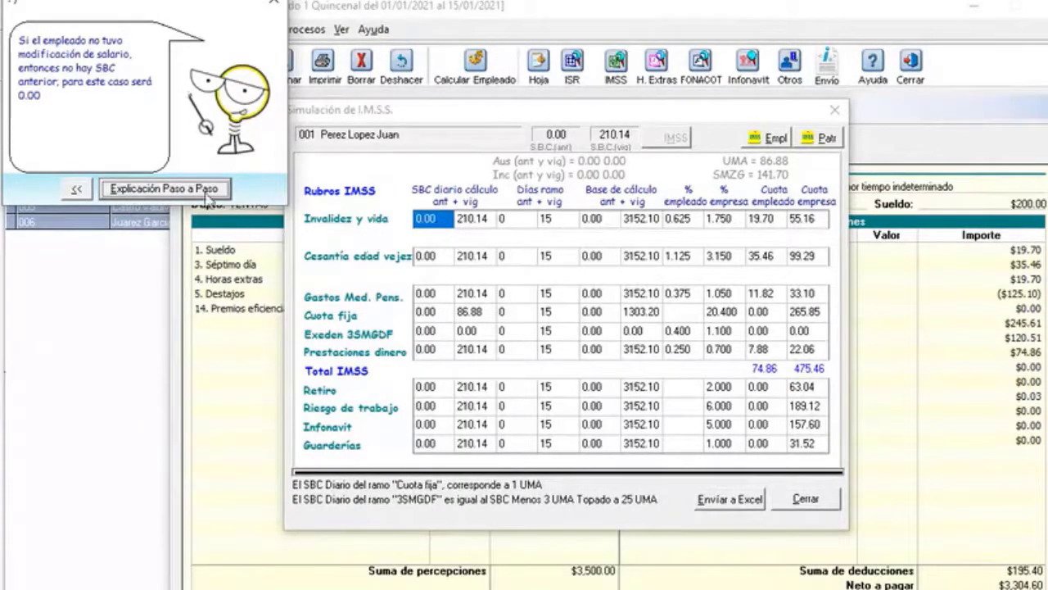
{"action": "left_click", "coordinate": [209, 189]}
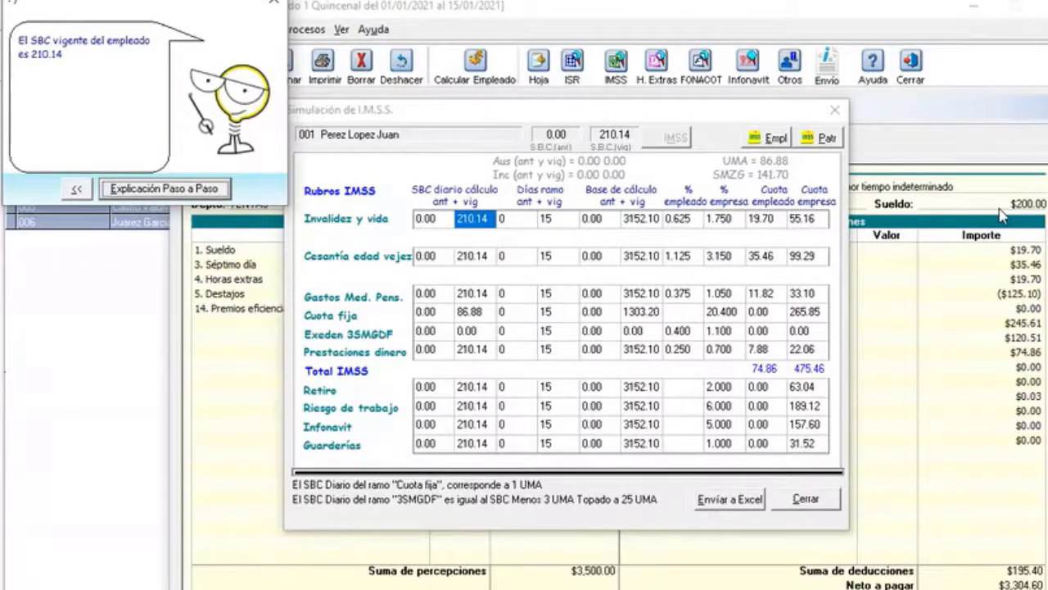
{"action": "left_click", "coordinate": [205, 195]}
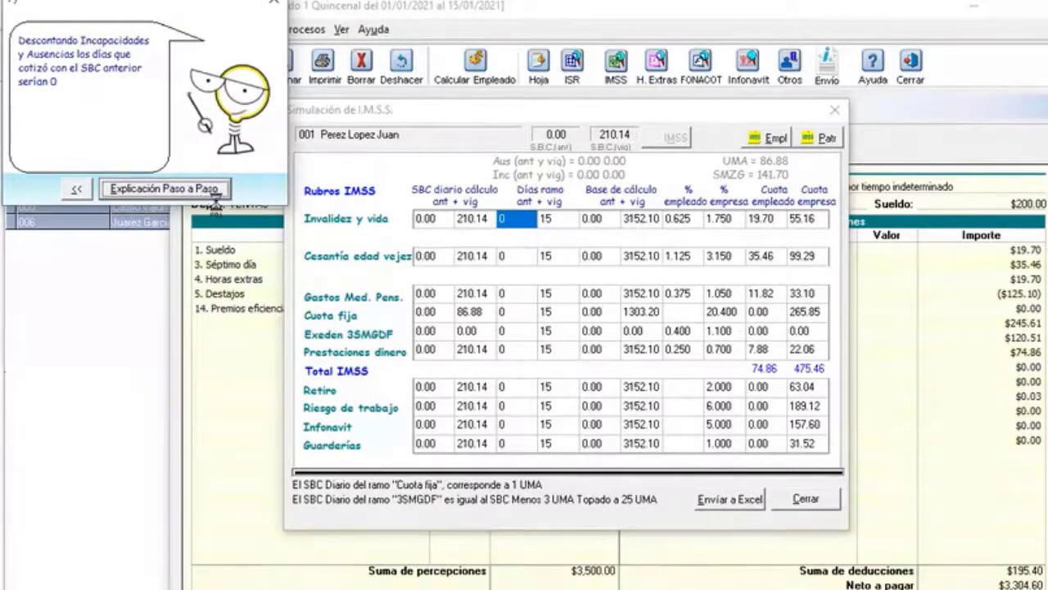
{"action": "left_click", "coordinate": [204, 194]}
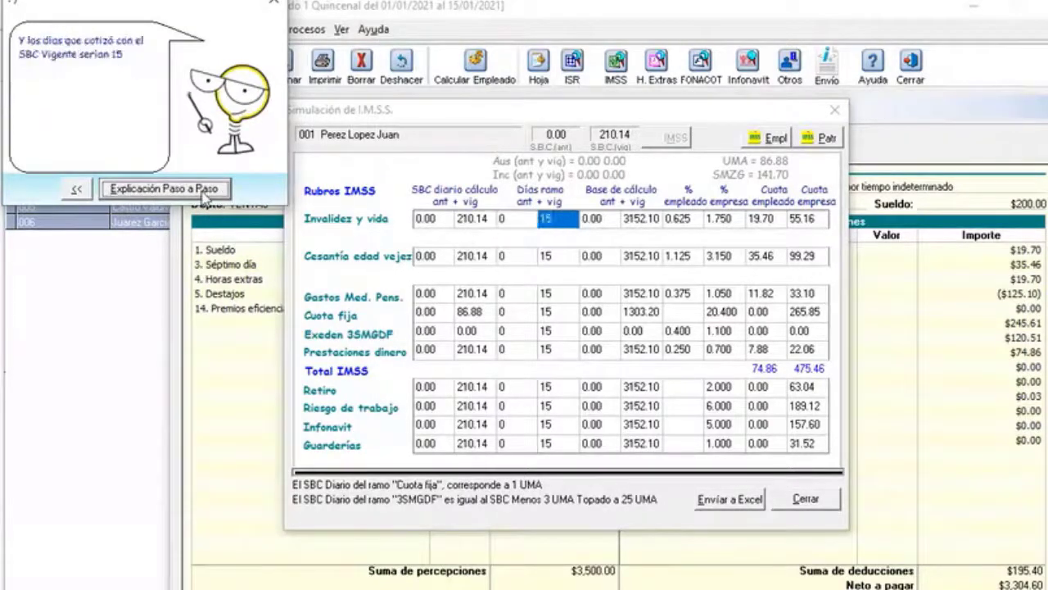
{"action": "left_click", "coordinate": [205, 193]}
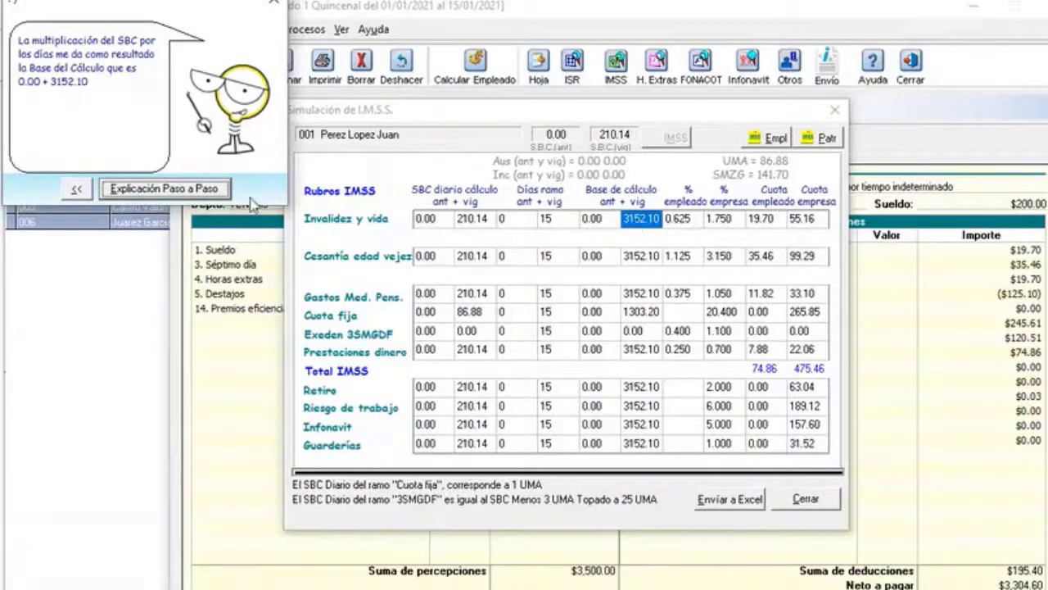
Advance through the explanation of the employee and employer percentages and resulting quotas for Invalidez y vida.
{"action": "left_click", "coordinate": [195, 190]}
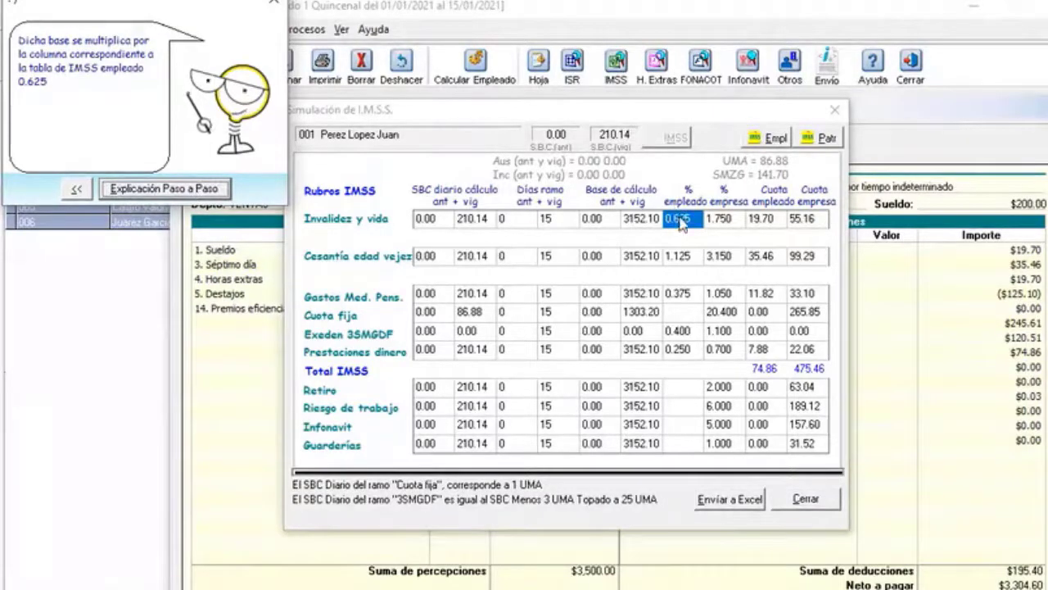
{"action": "left_click", "coordinate": [184, 194]}
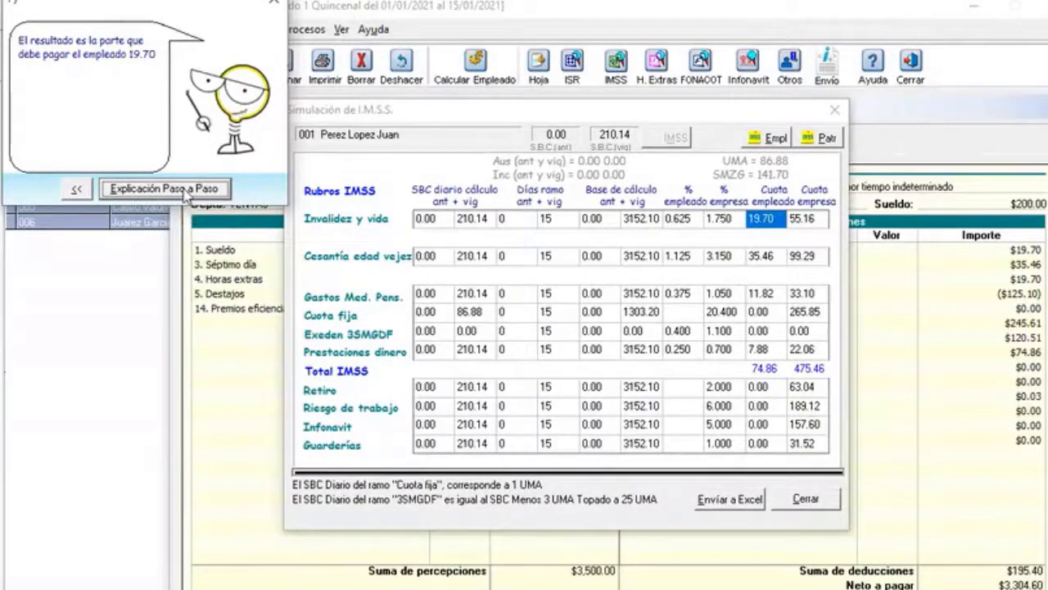
{"action": "left_click", "coordinate": [186, 194]}
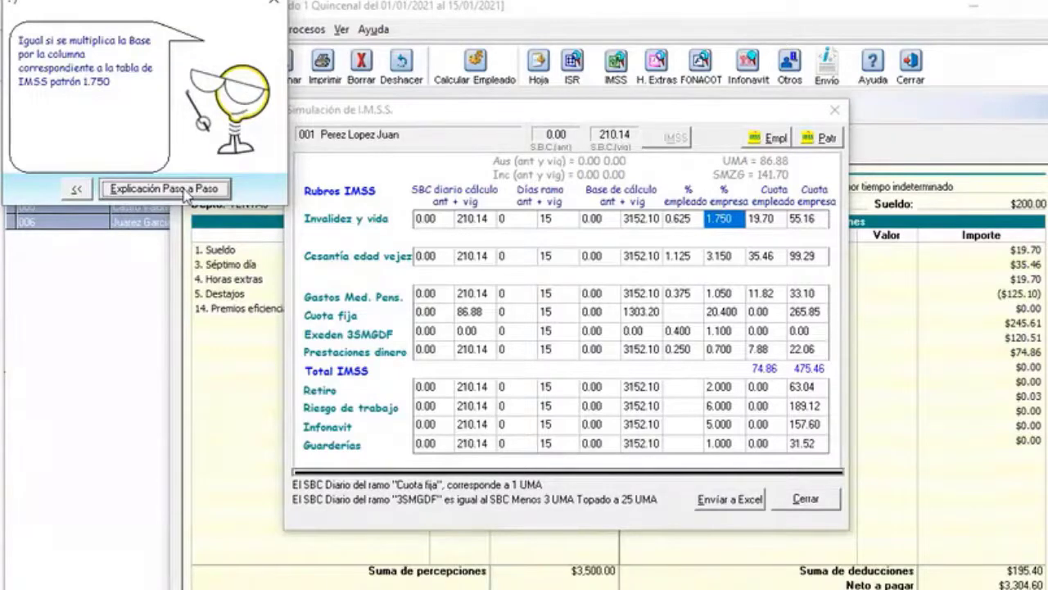
{"action": "left_click", "coordinate": [185, 193]}
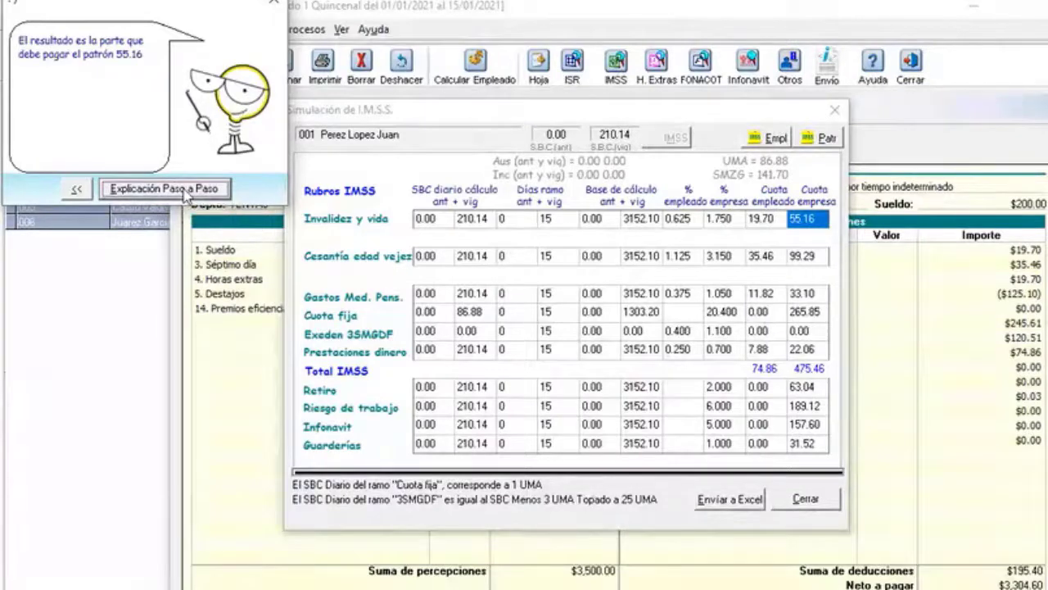
Advance the explanation through the rubros that make up IMSS empleado and IMSS empresa, up to Total IMSS.
{"action": "left_click", "coordinate": [185, 193]}
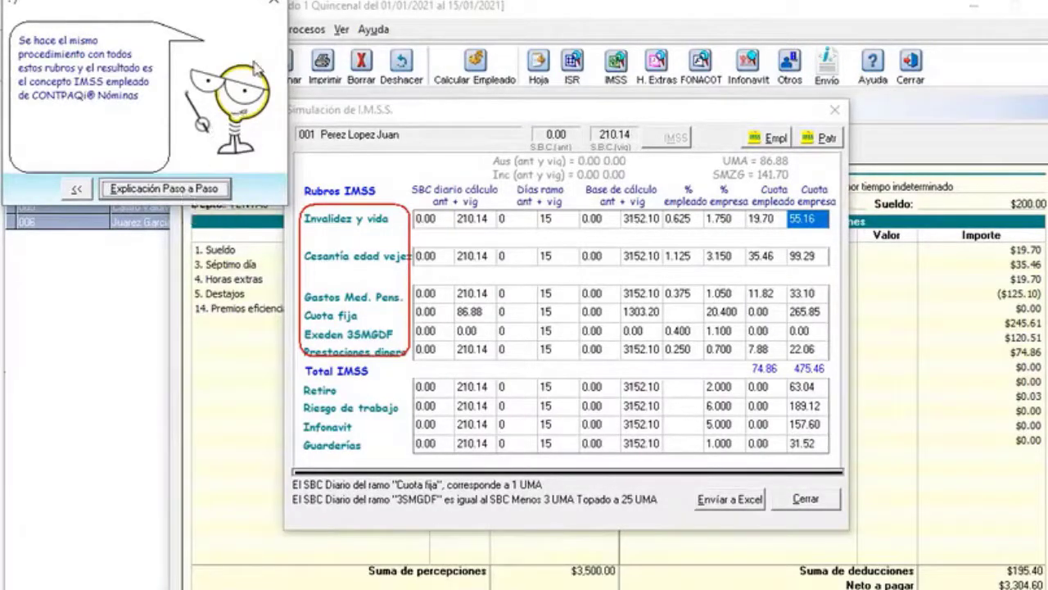
{"action": "left_click", "coordinate": [184, 191]}
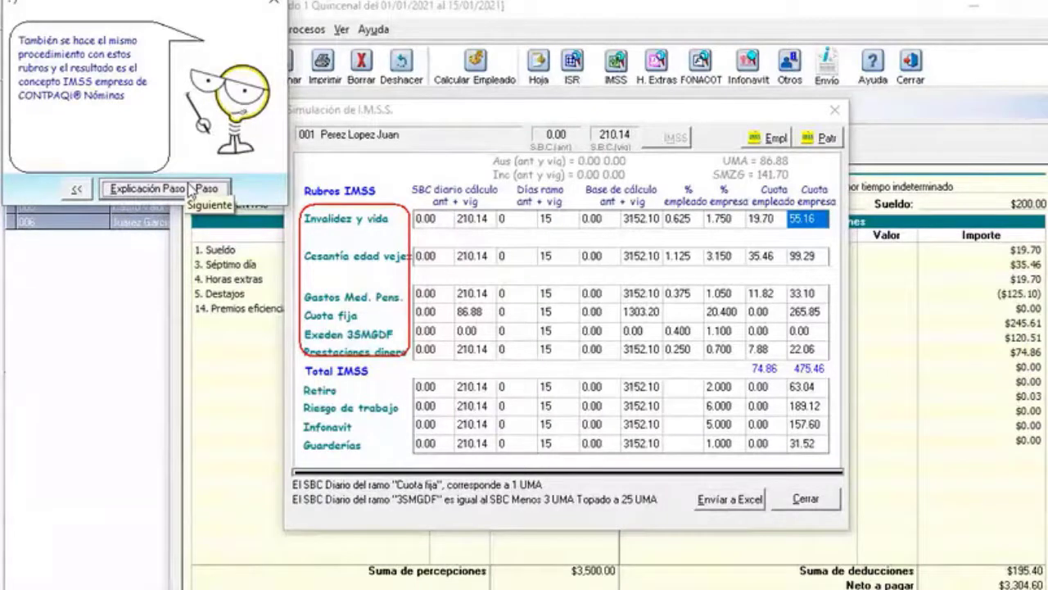
{"action": "left_click", "coordinate": [190, 189]}
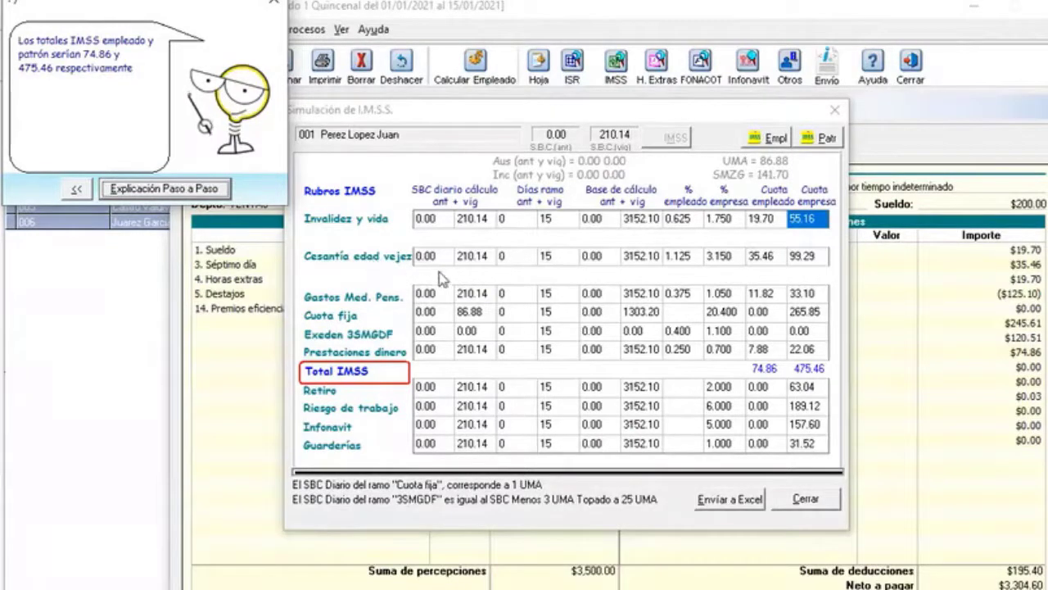
Advance the IMSS explanation from the employee and employer totals through the obligation rubros Retiro to Guarderías, and exit it.
{"action": "mouse_move", "coordinate": [374, 299]}
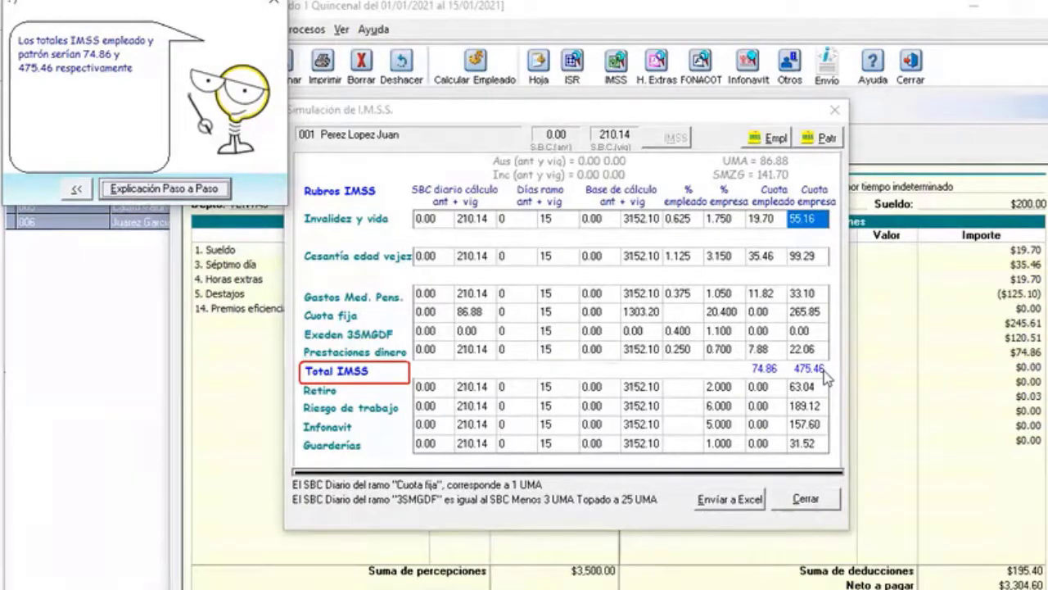
{"action": "left_click", "coordinate": [187, 188]}
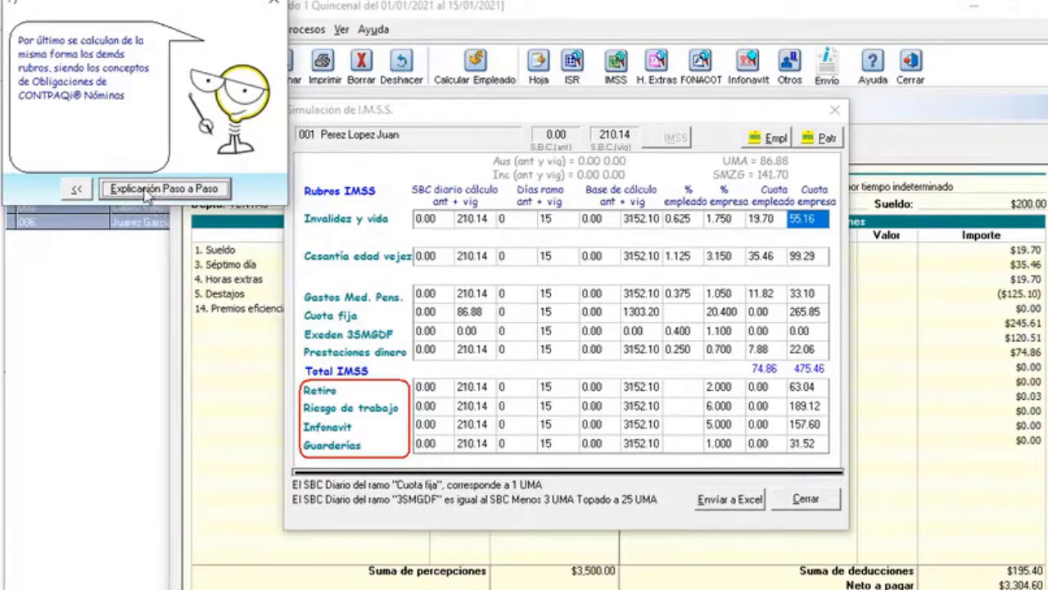
{"action": "left_click", "coordinate": [145, 191]}
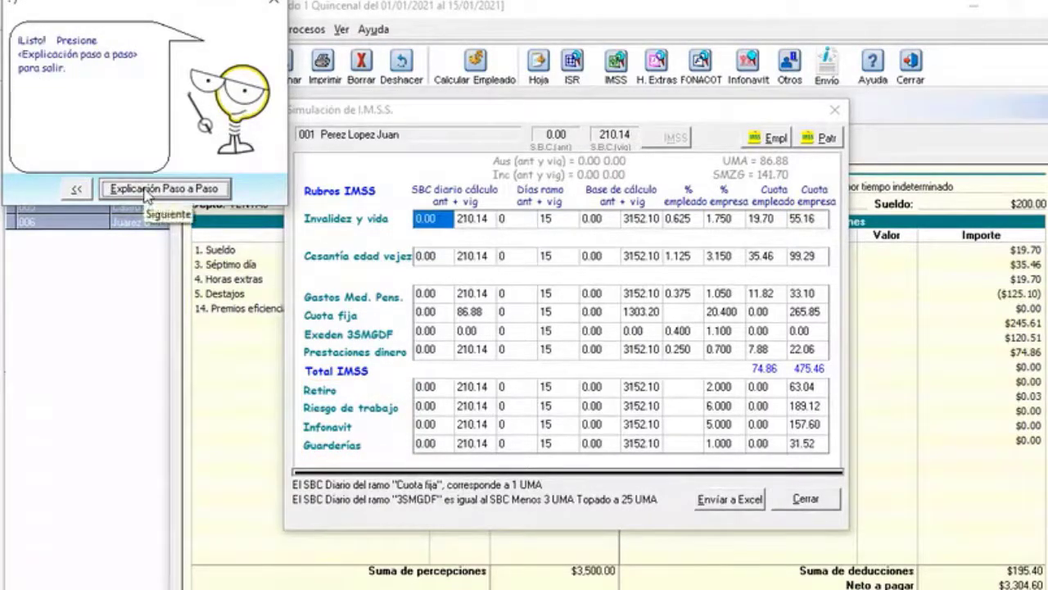
{"action": "left_click", "coordinate": [146, 191]}
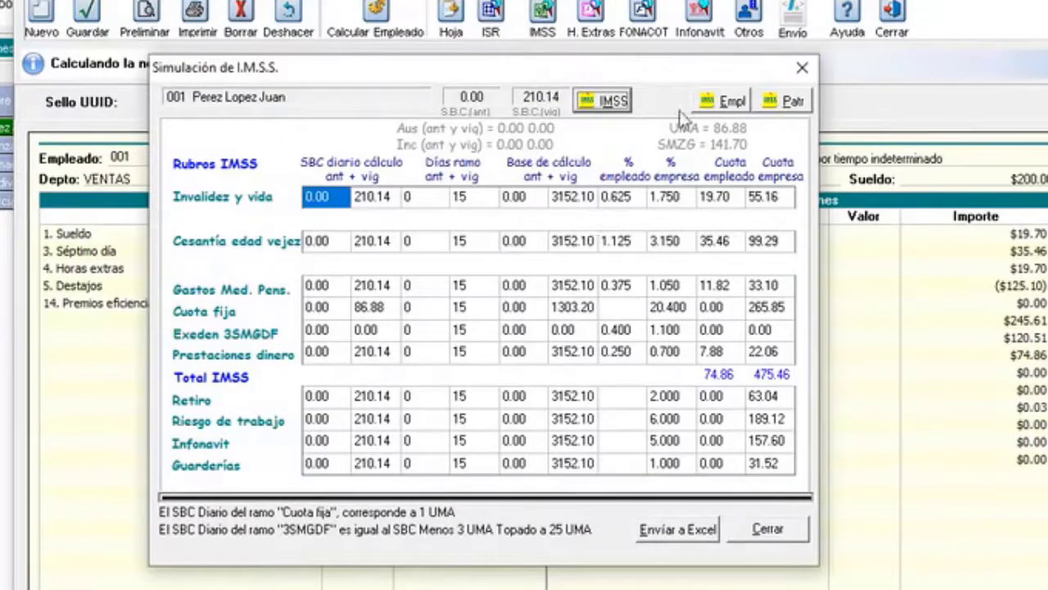
View the IMSS Empleado table across its percentage columns and down to the most recent effective dates, and close it.
{"action": "left_click", "coordinate": [724, 104]}
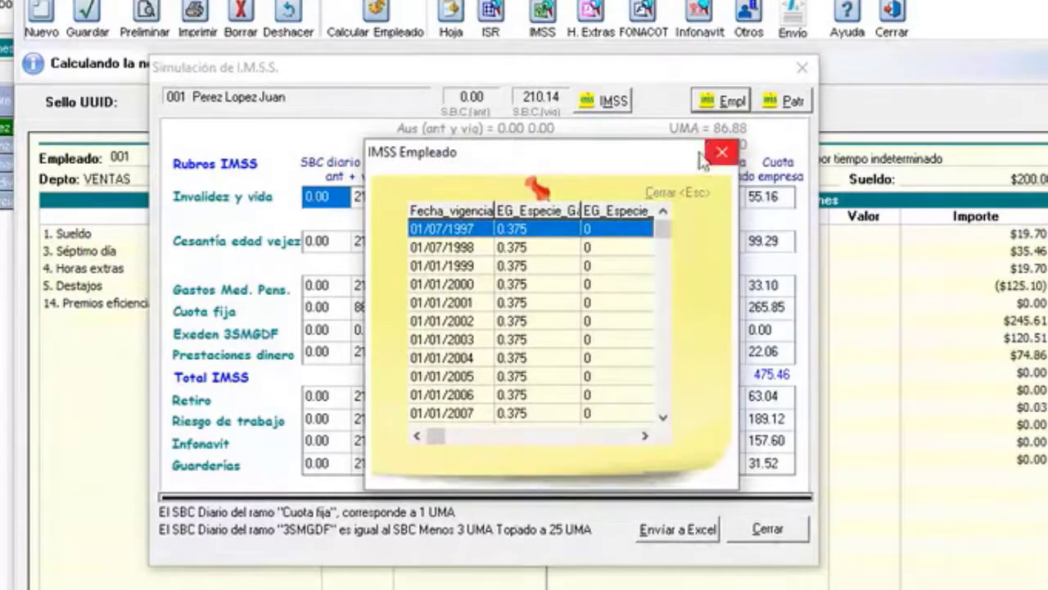
{"action": "left_click", "coordinate": [558, 438]}
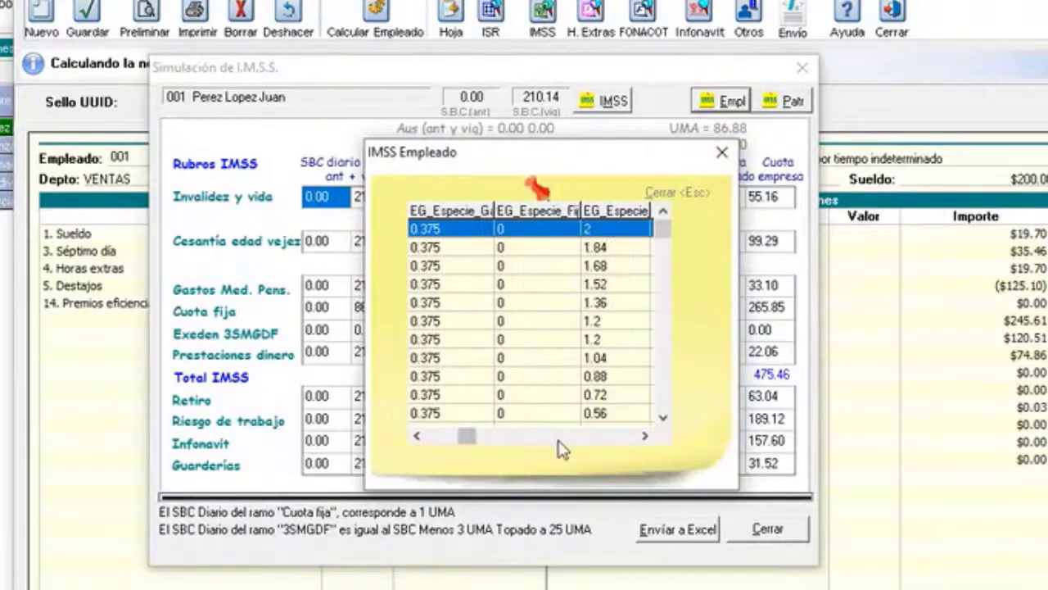
{"action": "left_click", "coordinate": [559, 438]}
{"action": "left_click_drag", "start_coordinate": [533, 440], "coordinate": [418, 434]}
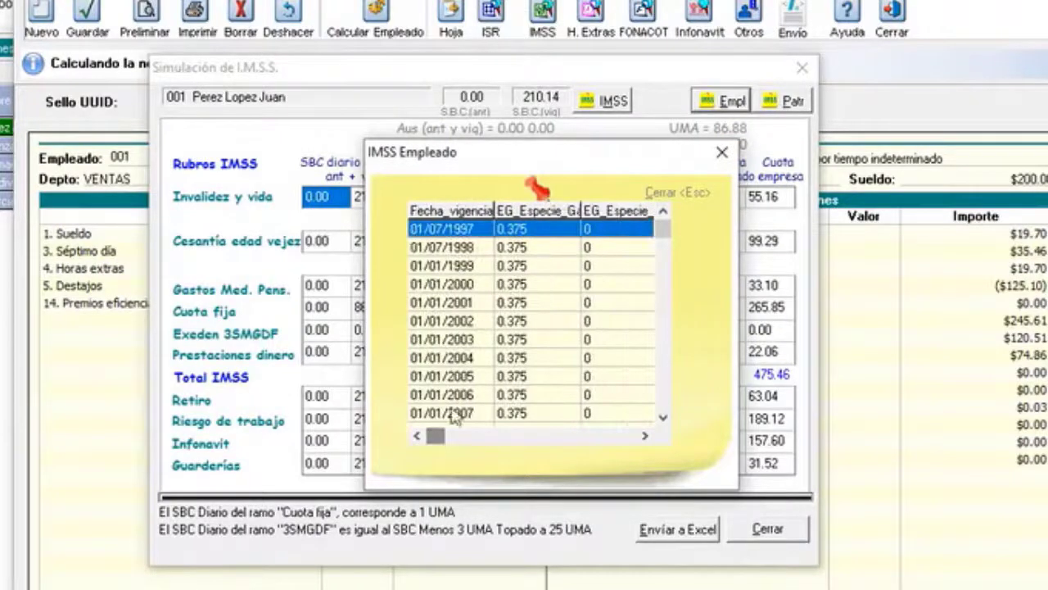
{"action": "left_click_drag", "start_coordinate": [665, 233], "coordinate": [665, 402]}
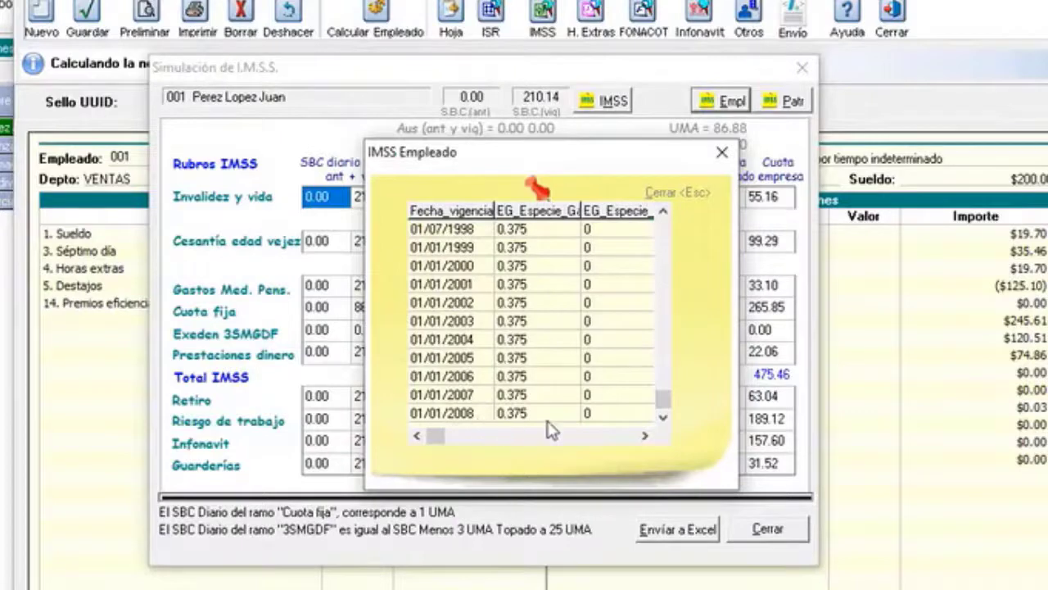
{"action": "left_click", "coordinate": [724, 153]}
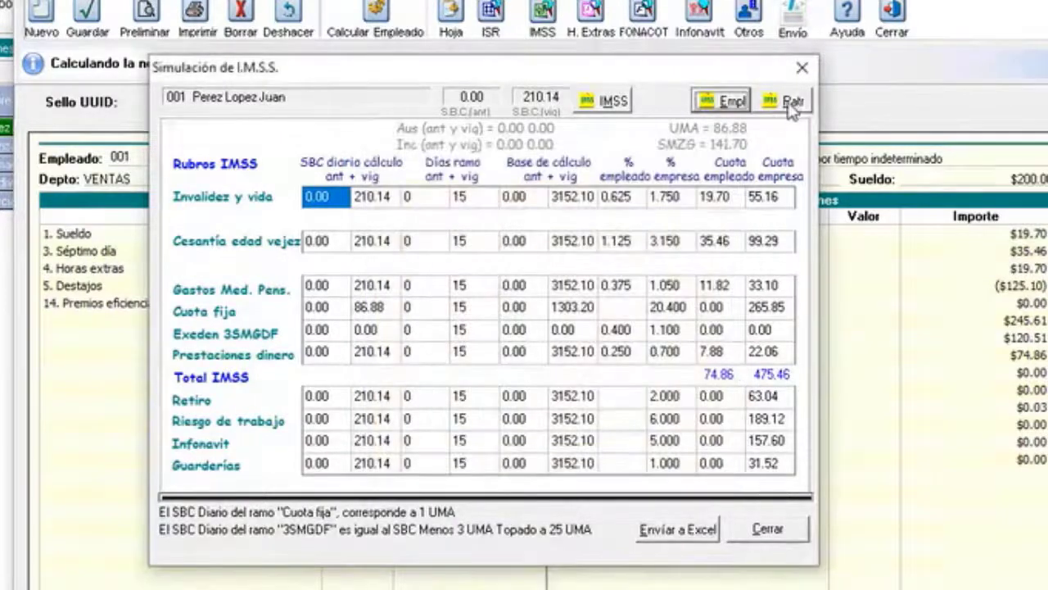
View the IMSS Patrón table down to the most recent effective dates and close it.
{"action": "left_click", "coordinate": [789, 101]}
{"action": "left_click_drag", "start_coordinate": [664, 231], "coordinate": [652, 432]}
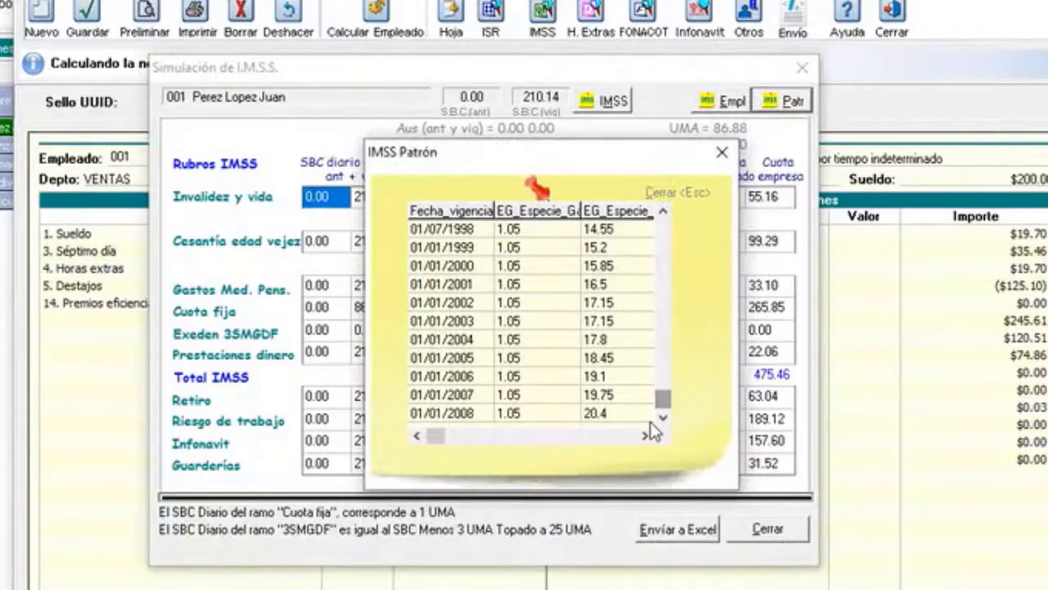
{"action": "left_click", "coordinate": [721, 153]}
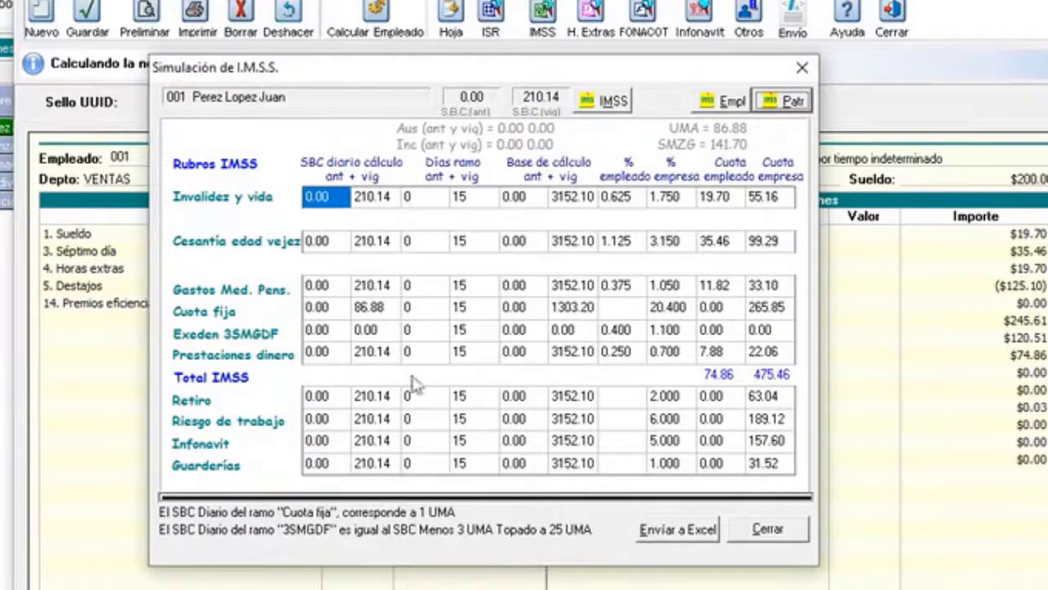
Export the IMSS simulation to Excel, examine the calculation log with its employee and employer tables, and return to the simulation.
{"action": "left_click", "coordinate": [678, 530]}
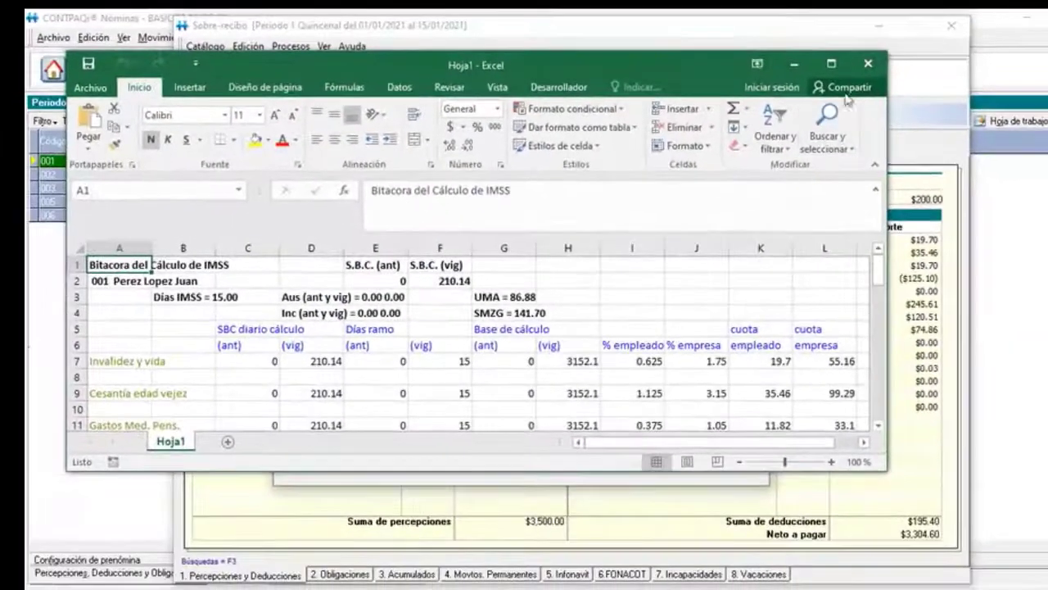
{"action": "left_click", "coordinate": [831, 63]}
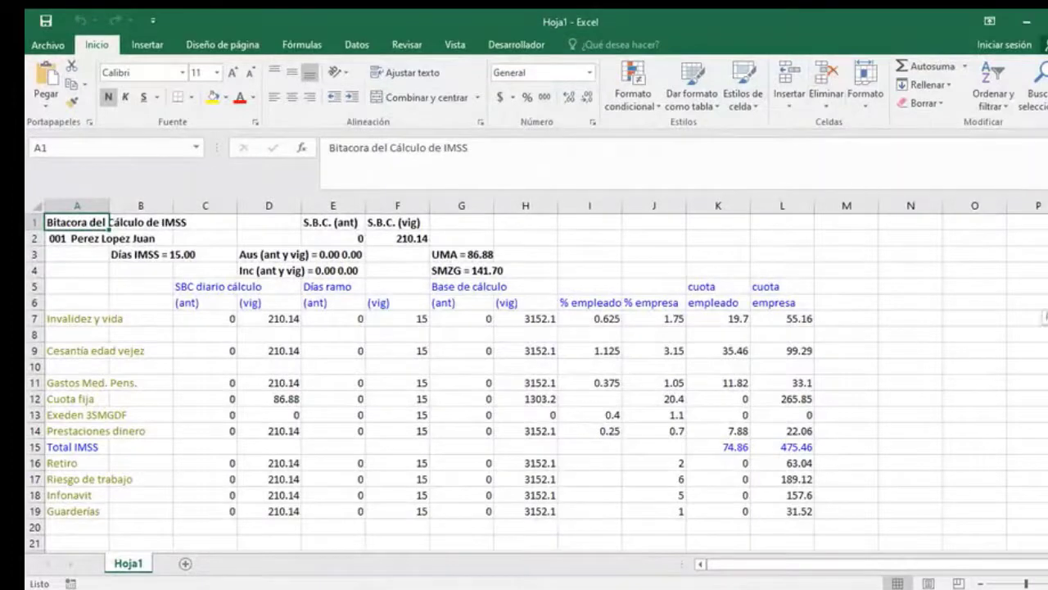
{"action": "scroll", "coordinate": [1044, 315], "scroll_direction": "down", "scroll_amount": 3}
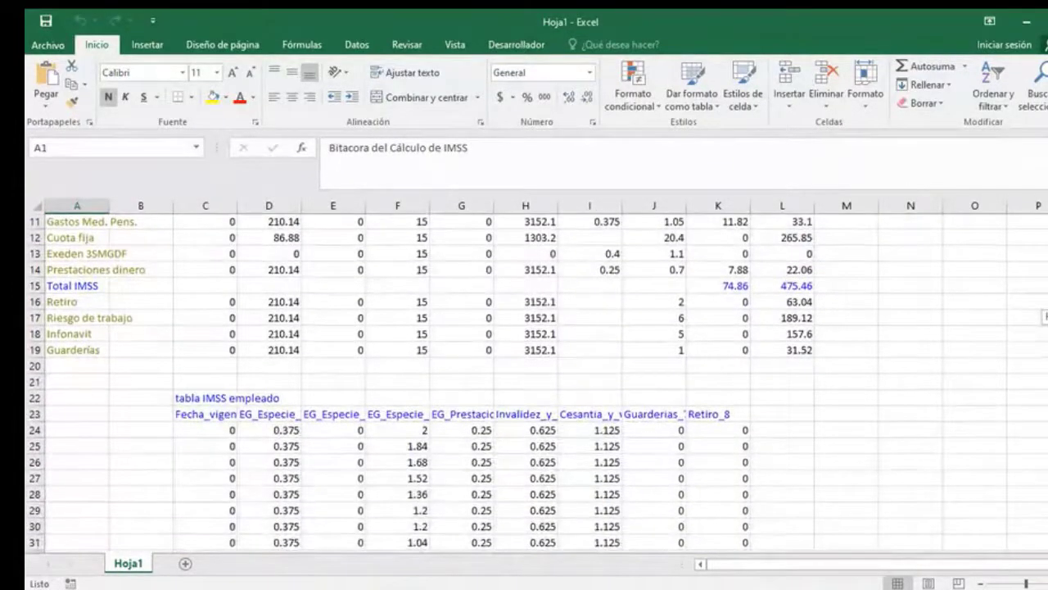
{"action": "scroll", "coordinate": [1044, 315], "scroll_direction": "down", "scroll_amount": 6}
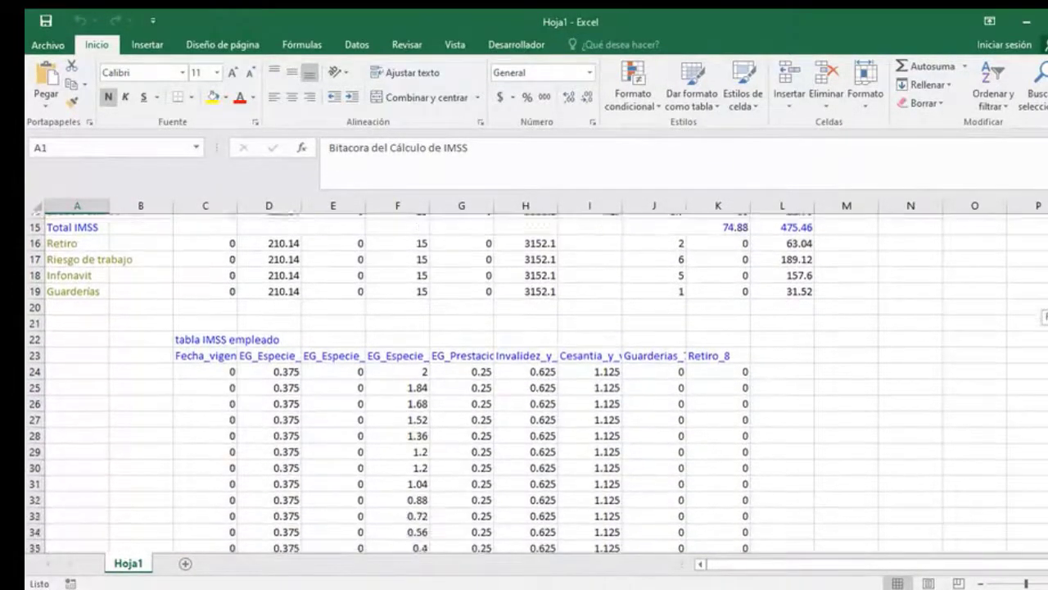
{"action": "scroll", "coordinate": [1044, 316], "scroll_direction": "down", "scroll_amount": 1}
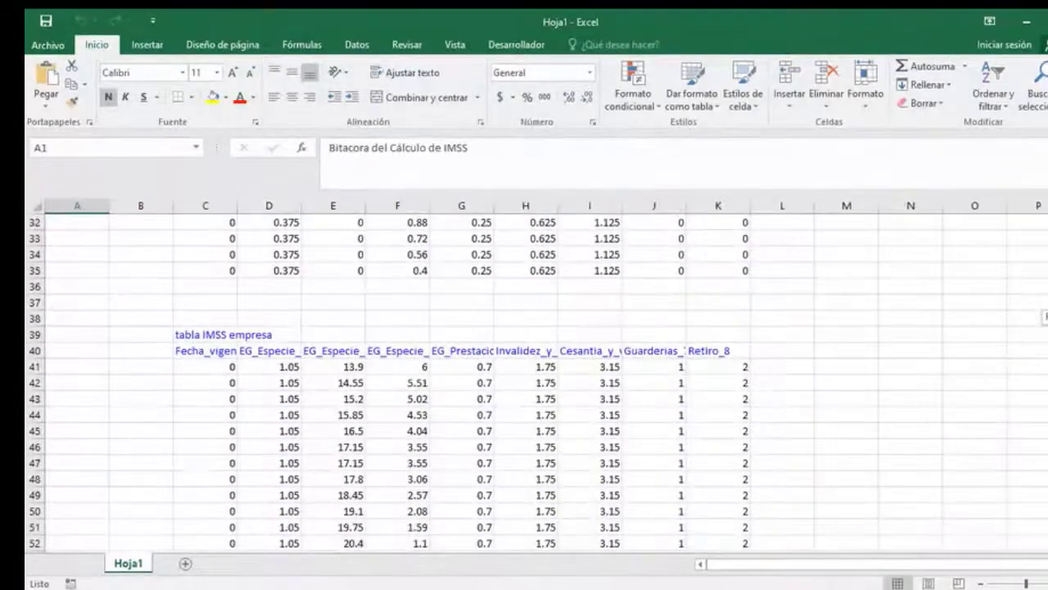
{"action": "scroll", "coordinate": [1044, 316], "scroll_direction": "up", "scroll_amount": 10}
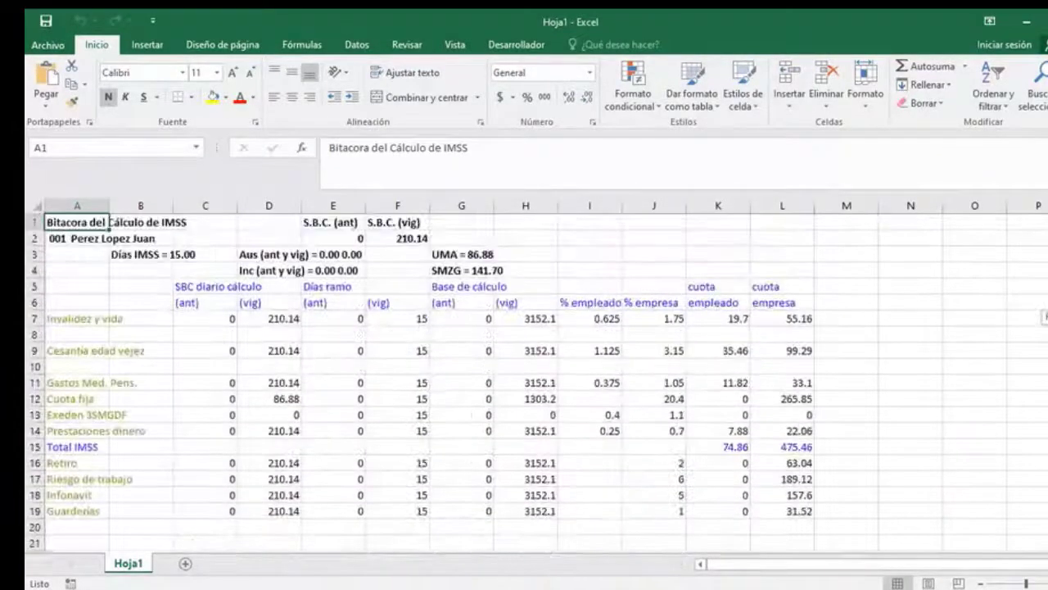
{"action": "left_click", "coordinate": [893, 348]}
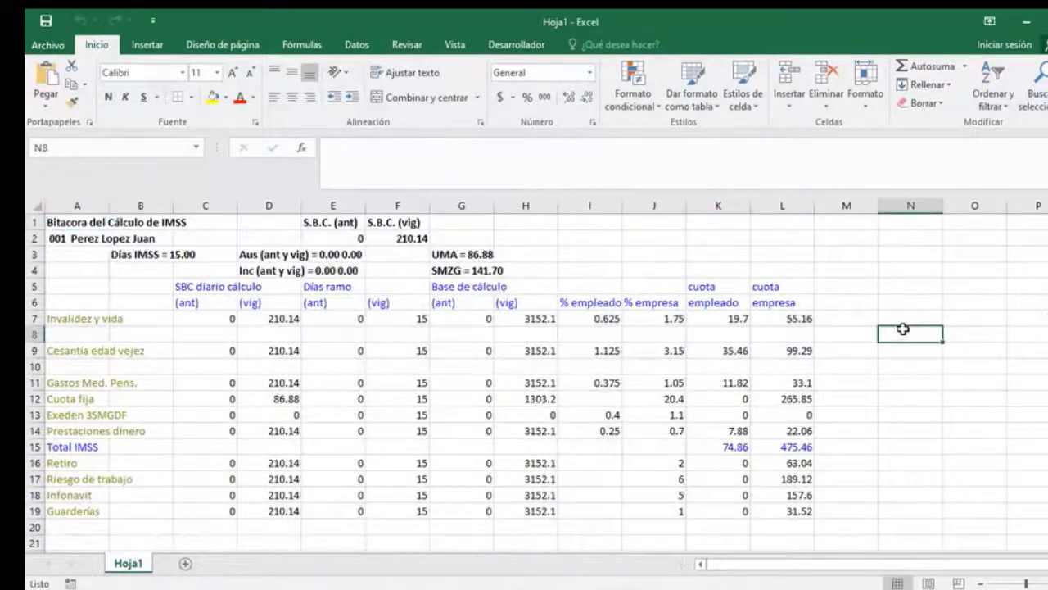
{"action": "left_click", "coordinate": [1030, 26]}
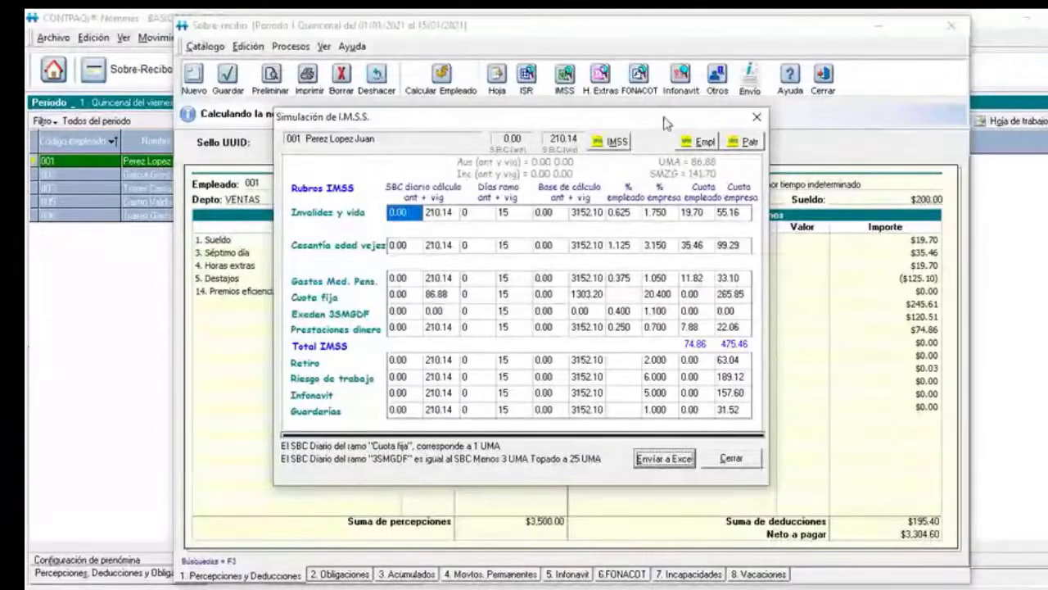
Close the IMSS simulation and the employee's Sobre-recibo to return to the Prenómina.
{"action": "left_click_drag", "start_coordinate": [665, 123], "coordinate": [574, 101]}
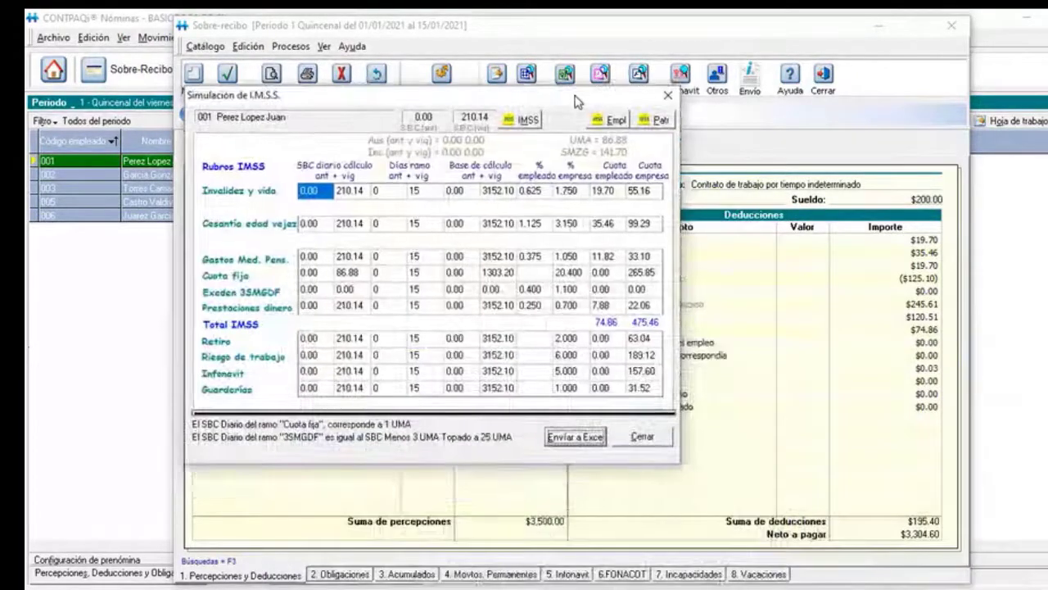
{"action": "left_click", "coordinate": [667, 100]}
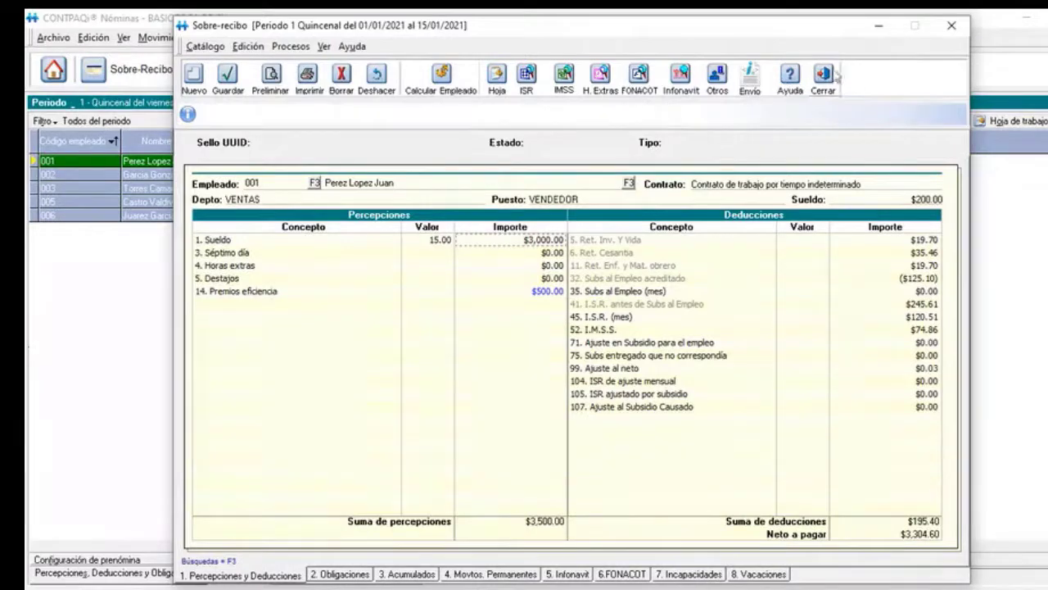
{"action": "left_click", "coordinate": [823, 78]}
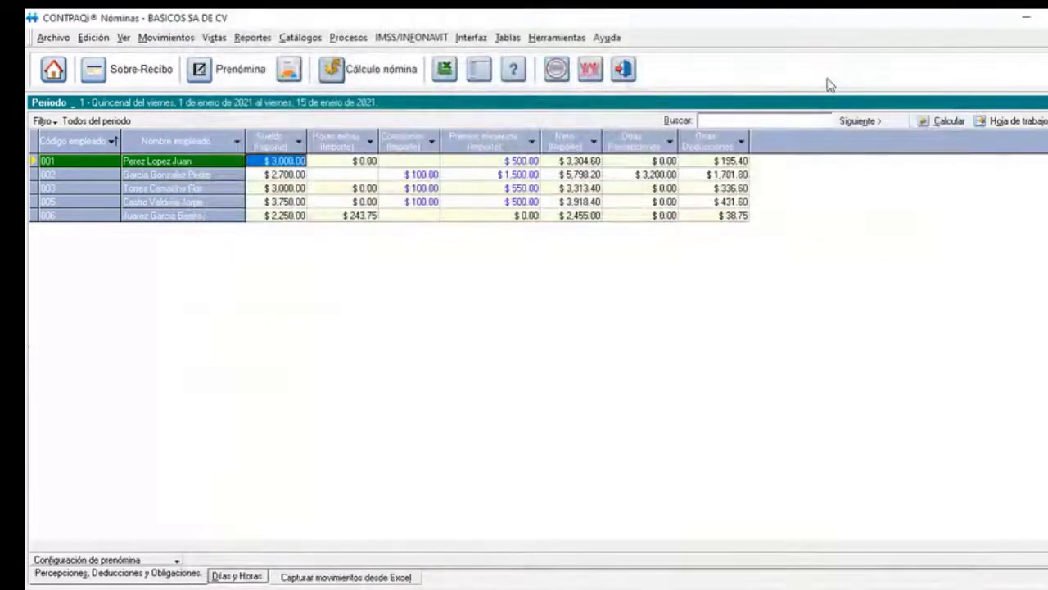
Check the last employee's overtime entries in Días y Horas and return to Percepciones, Deducciones y Obligaciones.
{"action": "left_click", "coordinate": [241, 576]}
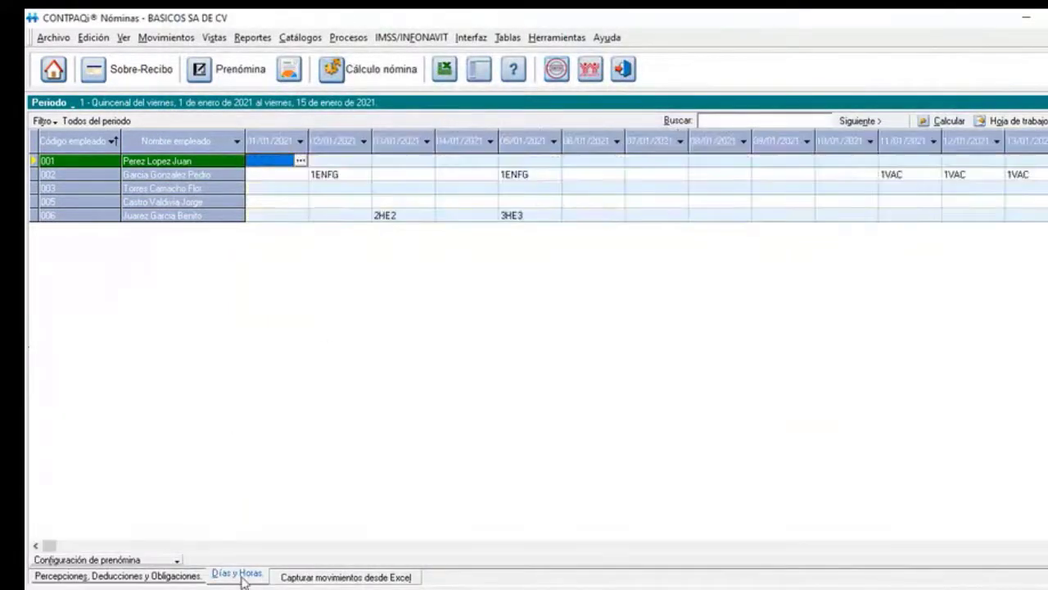
{"action": "left_click", "coordinate": [353, 214]}
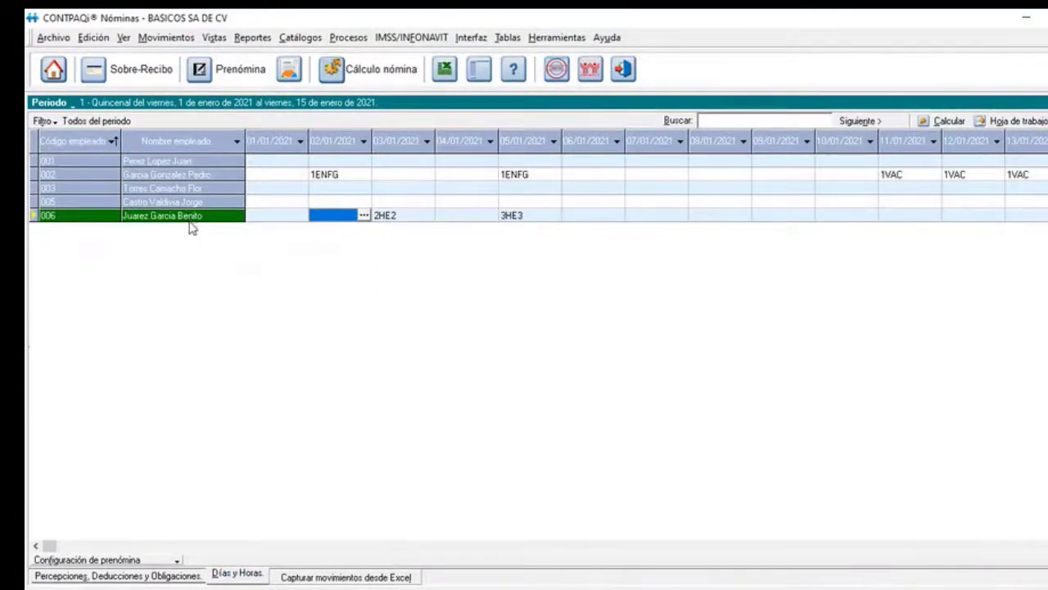
{"action": "left_click", "coordinate": [159, 575]}
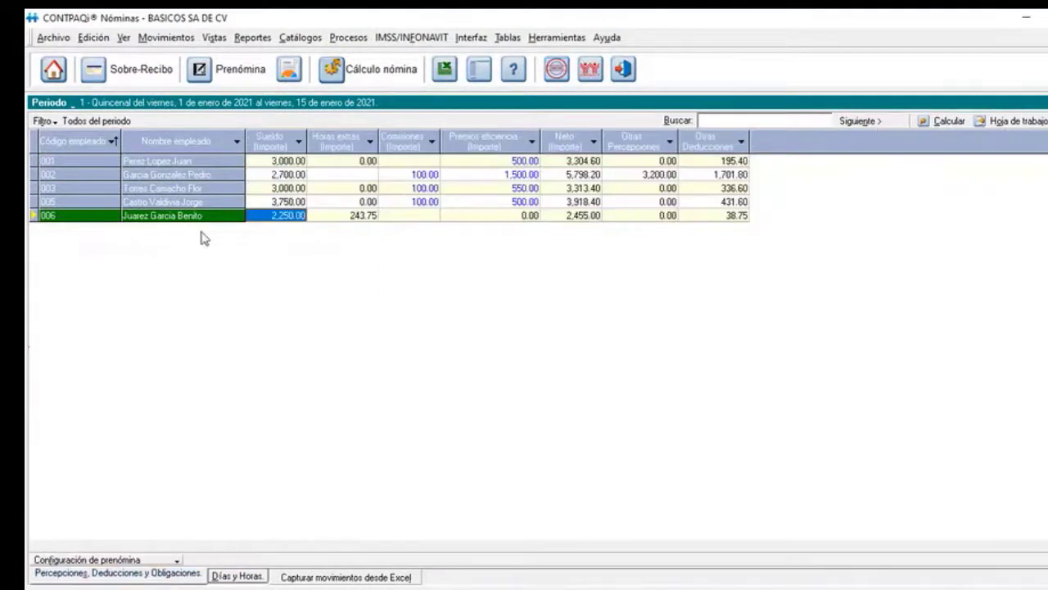
Open the Sobre-recibo of the last employee in the list and run the Horas Extras simulation.
{"action": "right_click", "coordinate": [235, 221]}
{"action": "left_click", "coordinate": [271, 226]}
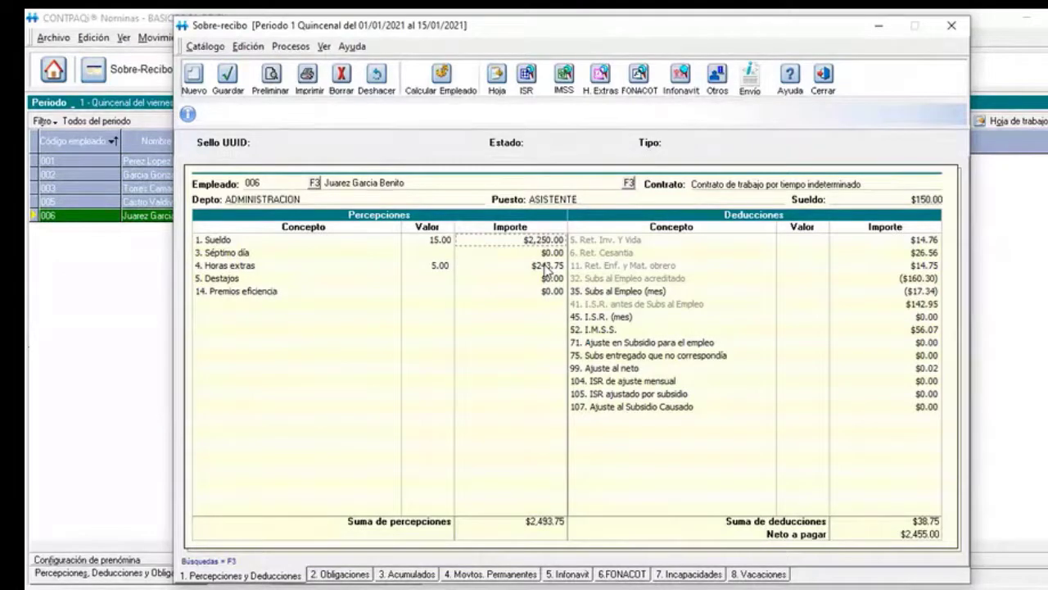
{"action": "left_click", "coordinate": [603, 78]}
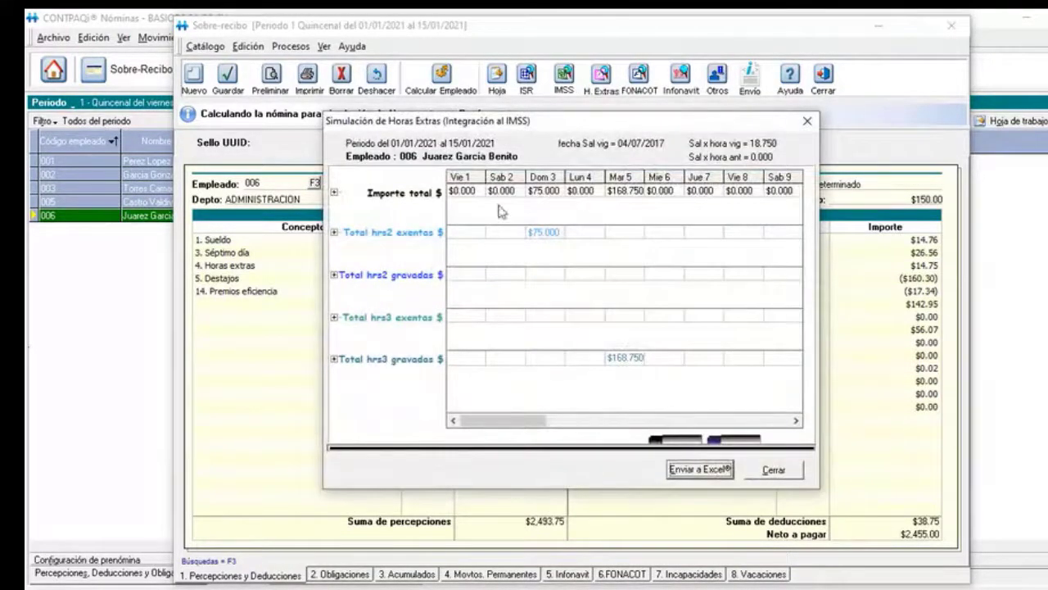
Expand the total amount and the exempt and taxable double and triple hour groups in the overtime simulation.
{"action": "left_click", "coordinate": [334, 194]}
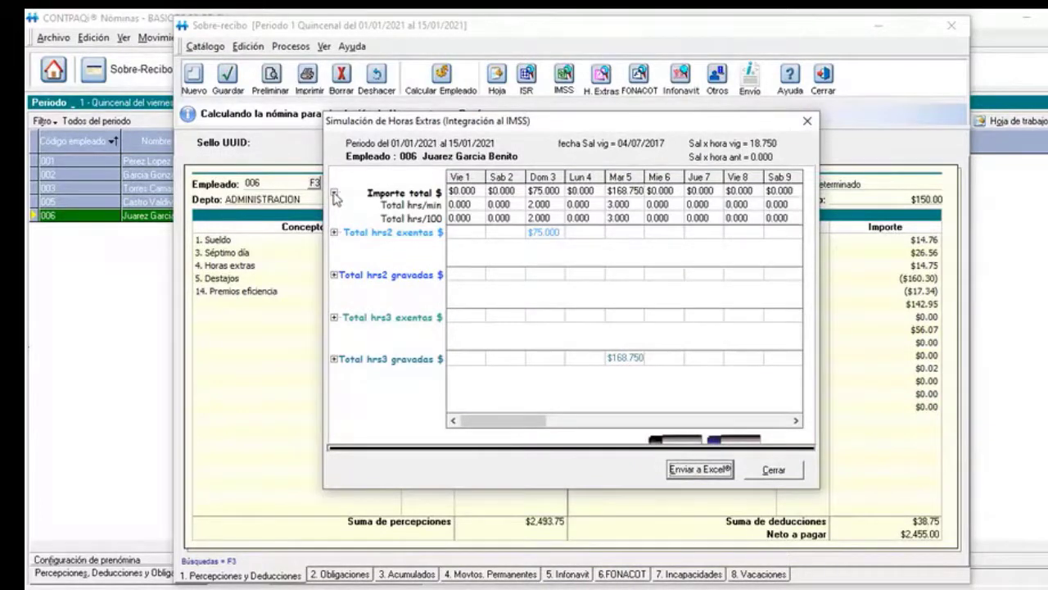
{"action": "left_click", "coordinate": [335, 233]}
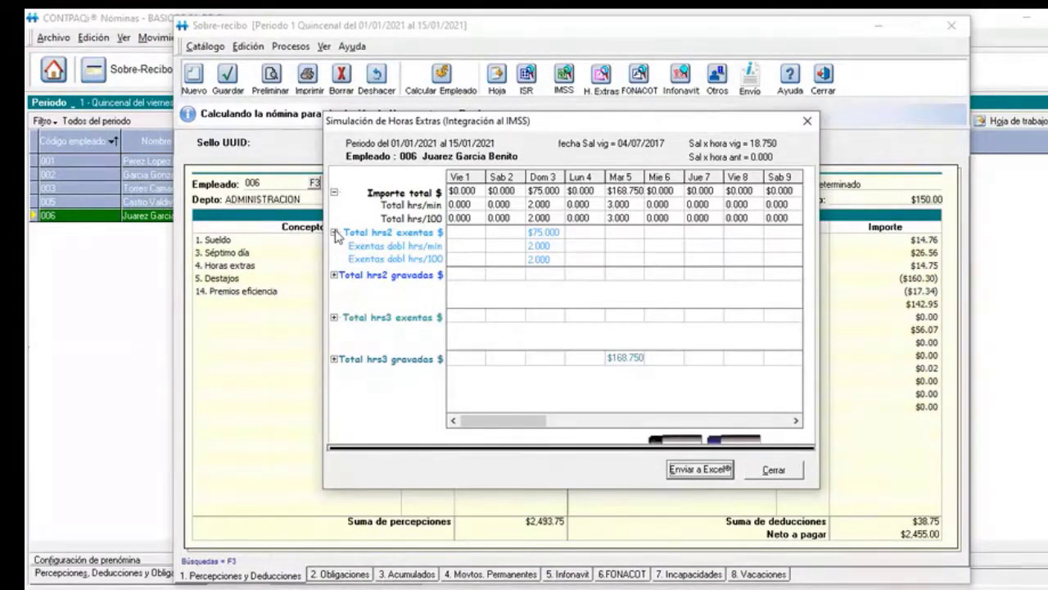
{"action": "left_click", "coordinate": [335, 275]}
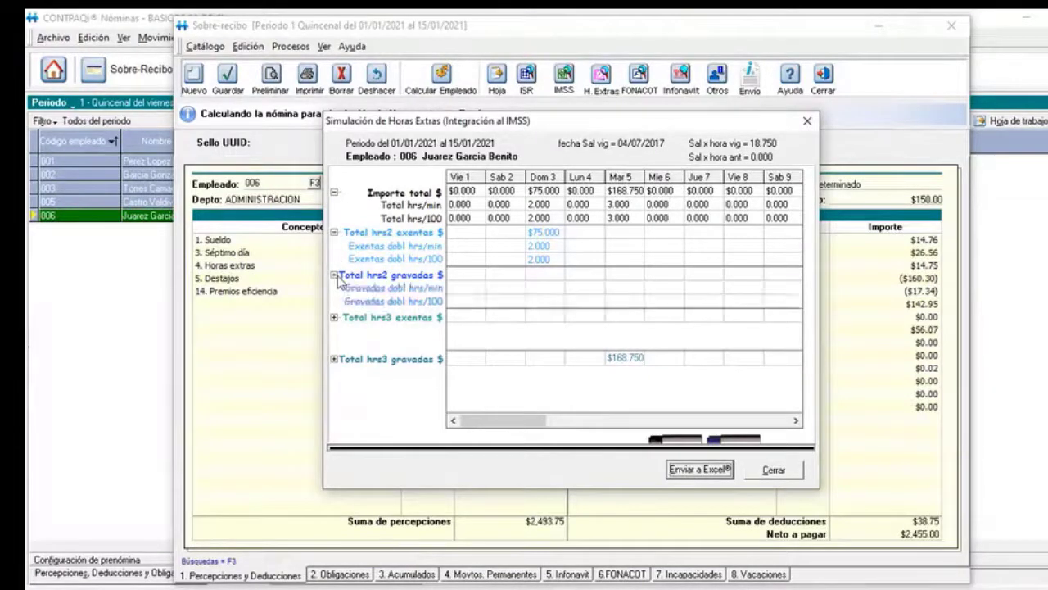
{"action": "left_click", "coordinate": [334, 317]}
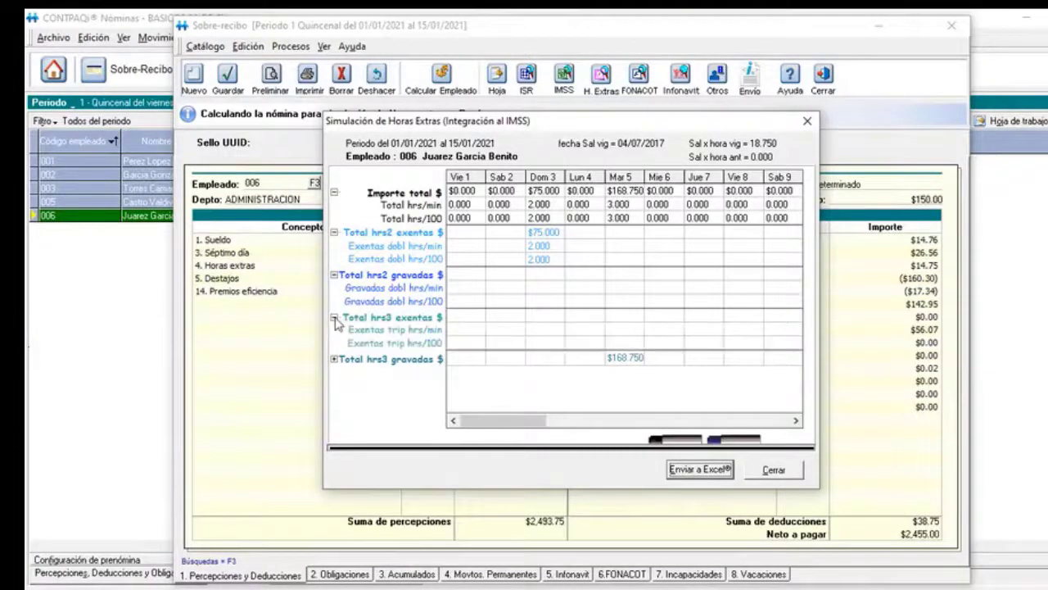
{"action": "left_click", "coordinate": [335, 359]}
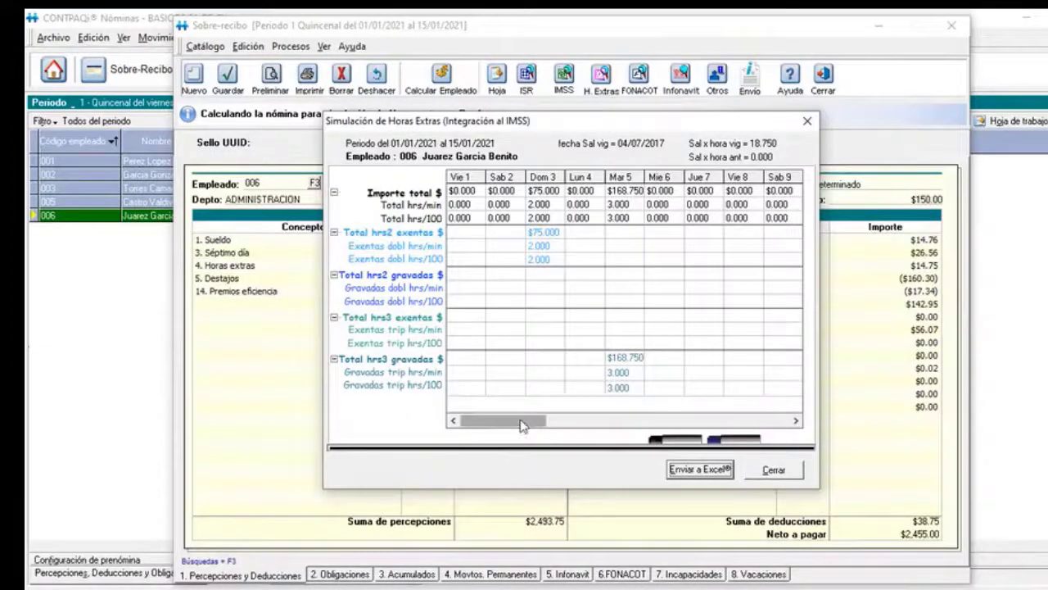
Examine the Total hrs and Total $ columns and move the simulation window to compare them with the Sobre-recibo.
{"action": "mouse_move", "coordinate": [522, 424]}
{"action": "left_mouse_down"}
{"action": "mouse_move", "coordinate": [787, 422]}
{"action": "mouse_move", "coordinate": [614, 424]}
{"action": "left_mouse_up"}
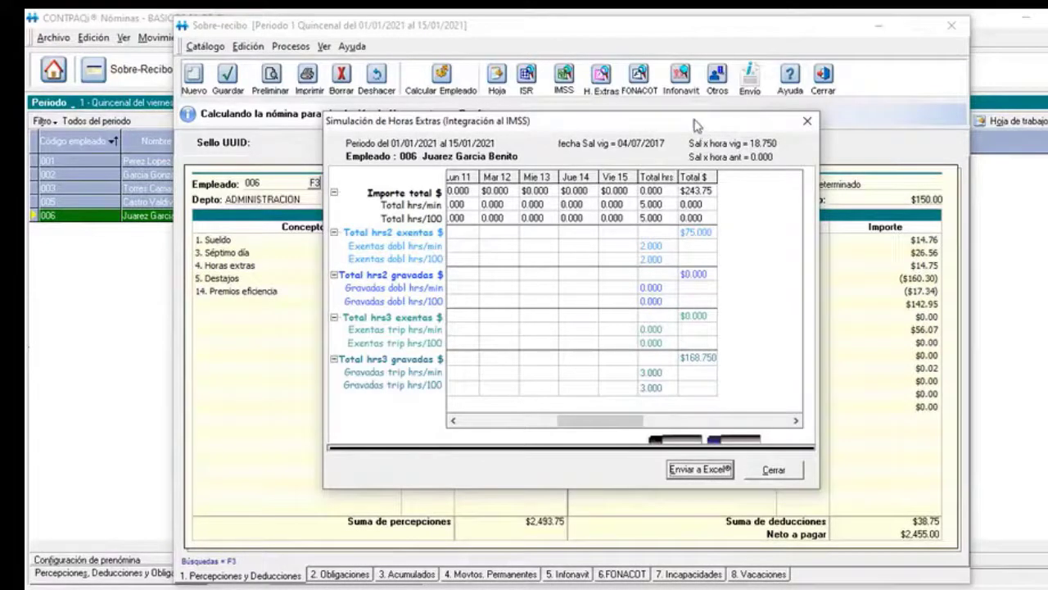
{"action": "left_click_drag", "start_coordinate": [700, 134], "coordinate": [553, 288]}
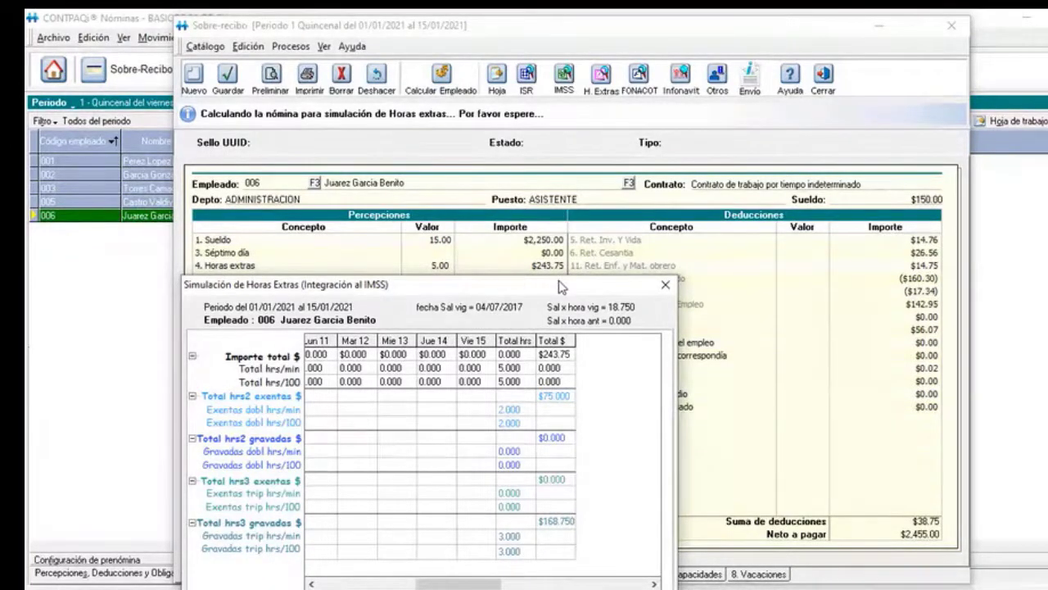
{"action": "left_click_drag", "start_coordinate": [562, 287], "coordinate": [602, 260]}
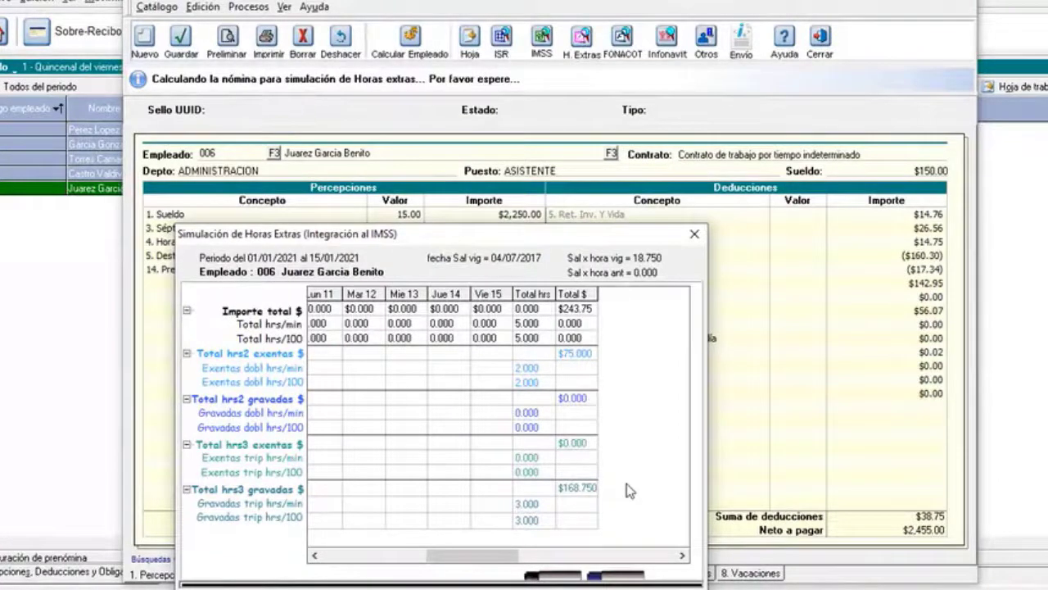
Check the daily overtime amounts from the start of the period in the Horas Extras simulation and close it.
{"action": "left_click_drag", "start_coordinate": [607, 237], "coordinate": [703, 120]}
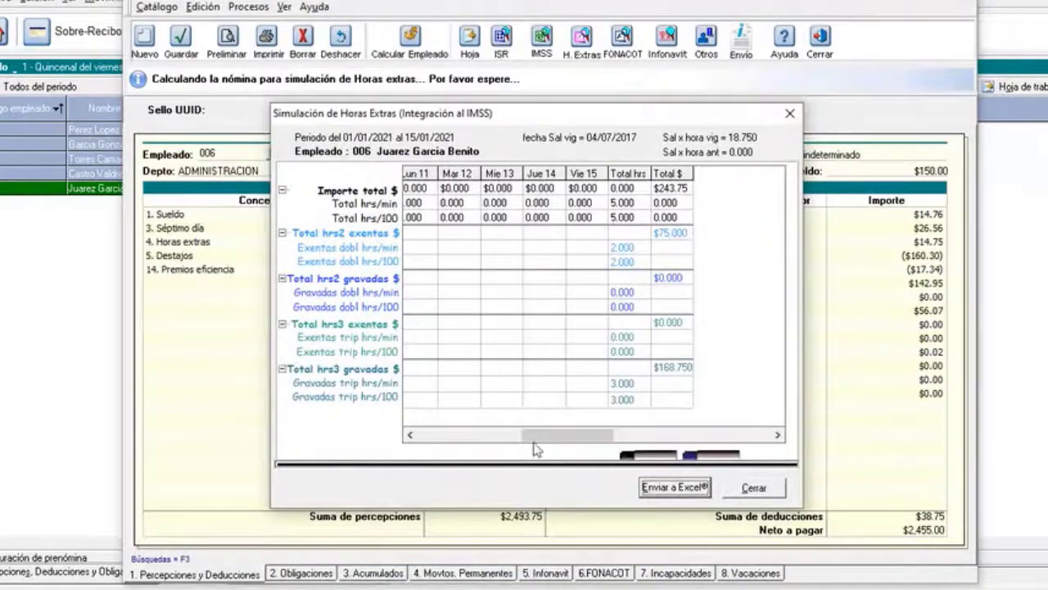
{"action": "left_click_drag", "start_coordinate": [538, 436], "coordinate": [425, 434]}
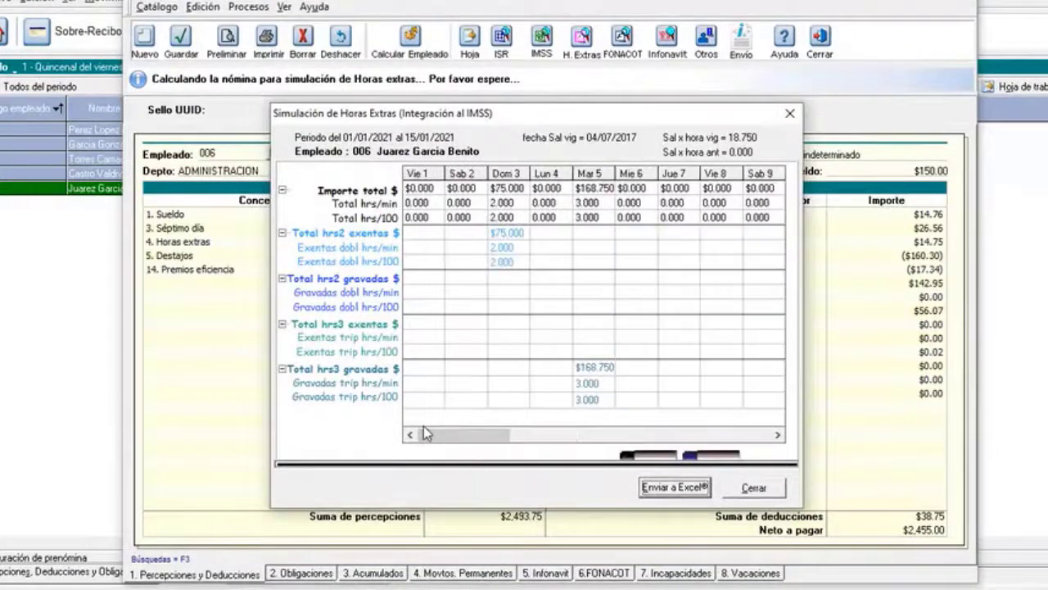
{"action": "left_click", "coordinate": [790, 116]}
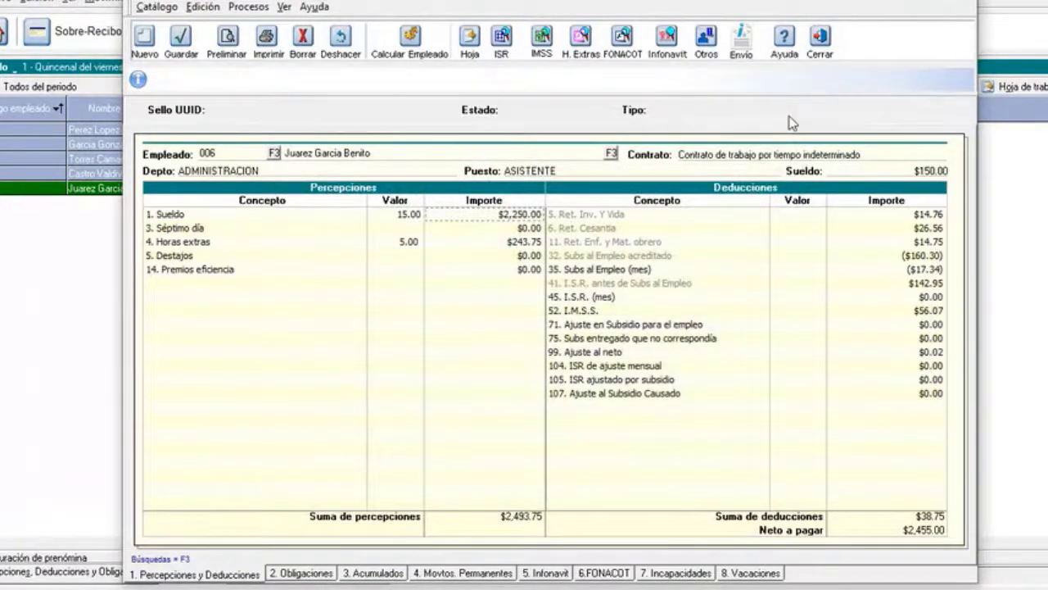
Open the employee's other period data from the Sobre-recibo and examine the worked, paid and contribution days and the double and triple hours.
{"action": "left_click", "coordinate": [705, 42]}
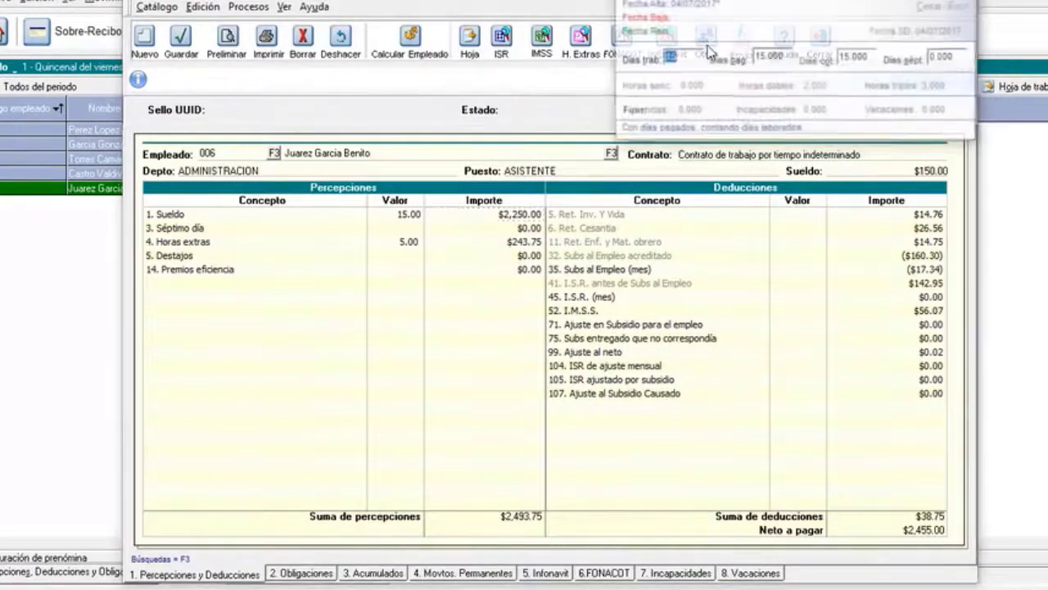
{"action": "left_click_drag", "start_coordinate": [791, 1], "coordinate": [660, 99]}
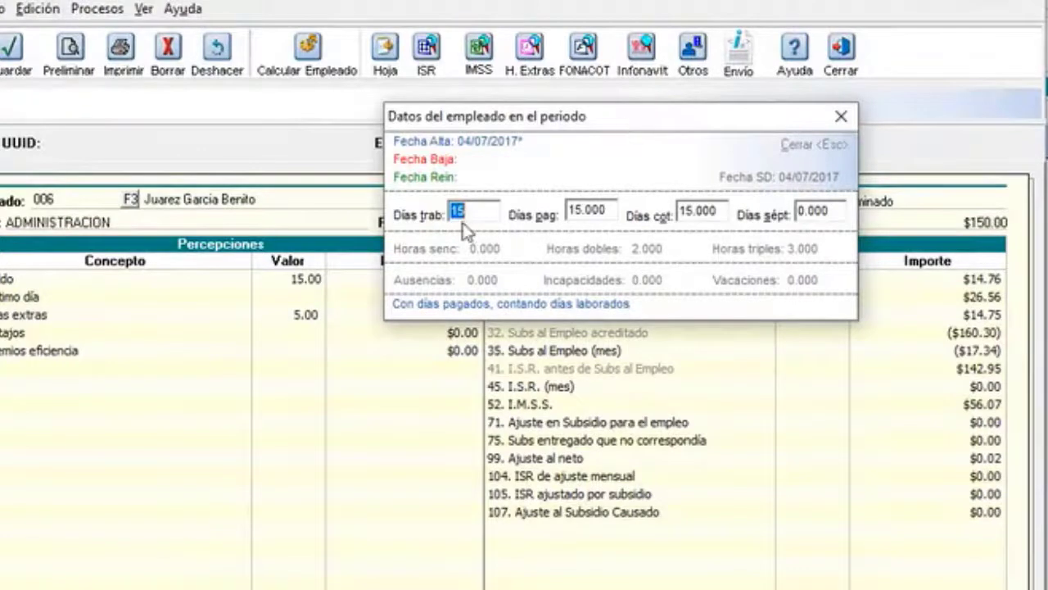
{"action": "left_click_drag", "start_coordinate": [604, 115], "coordinate": [438, 182]}
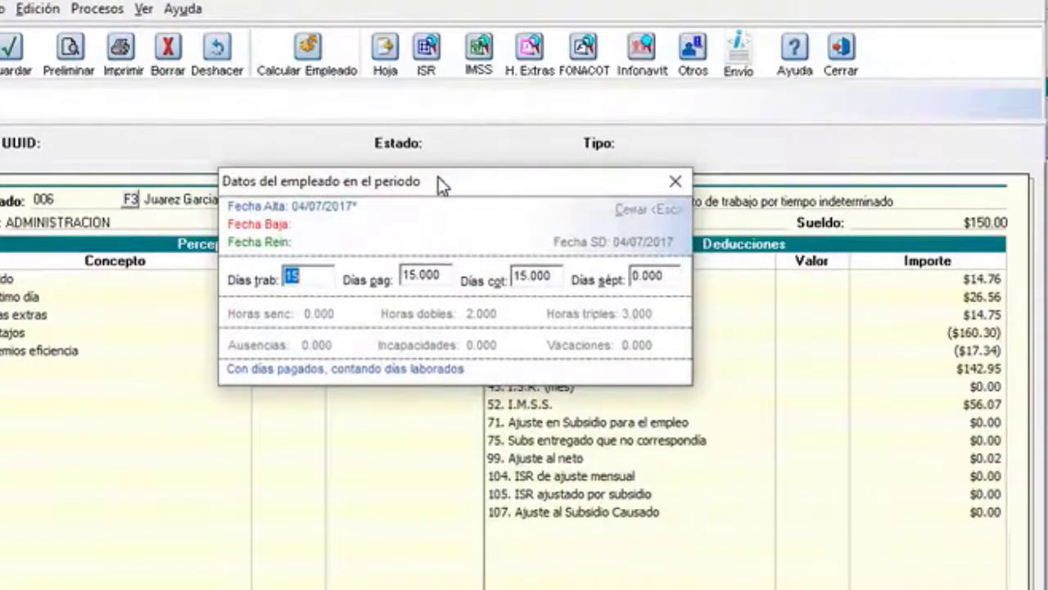